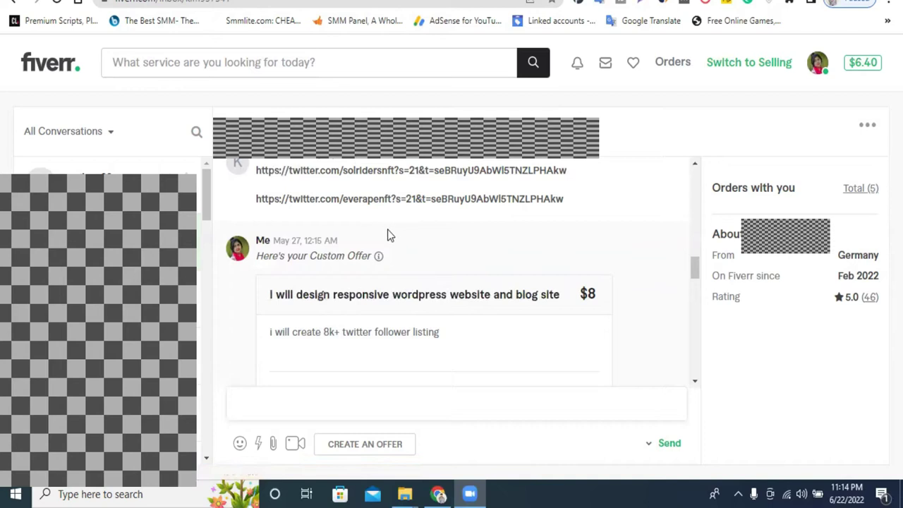
Scroll through the Fiverr chat to read the $8 custom offer with 2 Days Delivery
scroll(474, 283, "down", 1)
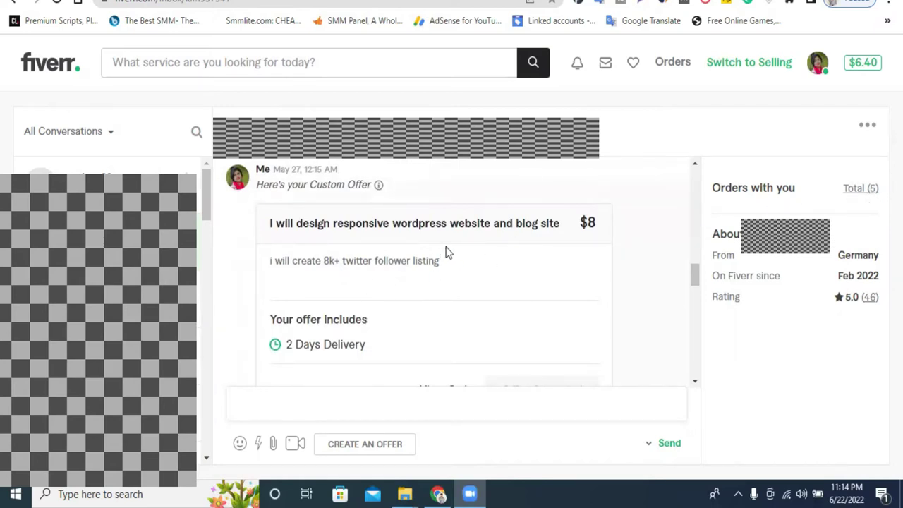
scroll(395, 279, "down", 1)
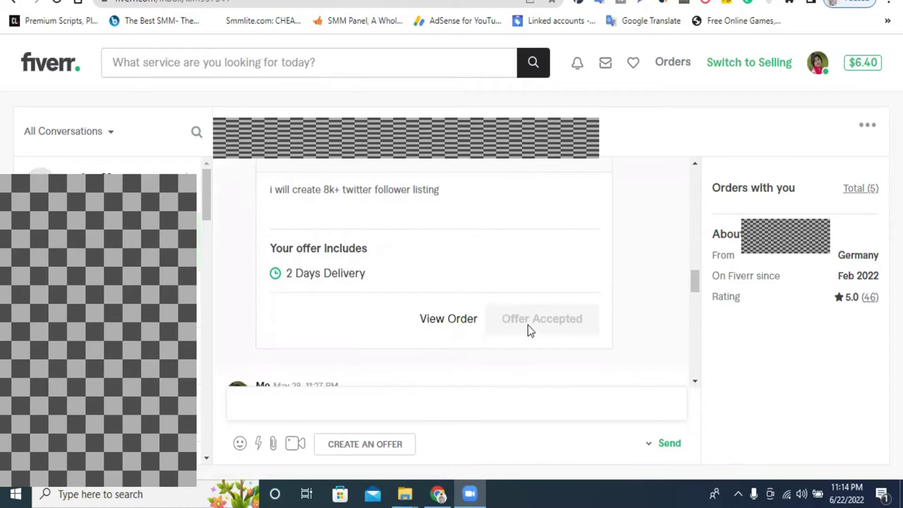
scroll(530, 330, "up", 1)
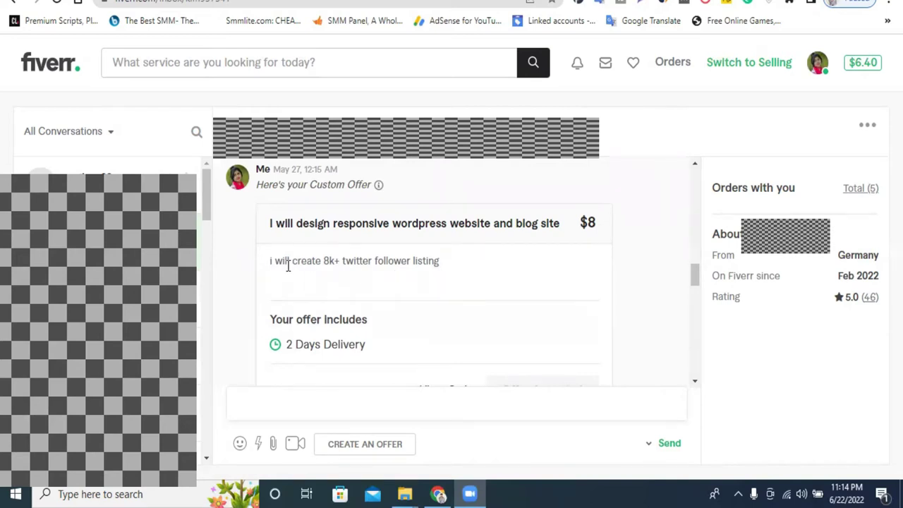
scroll(304, 262, "up", 1)
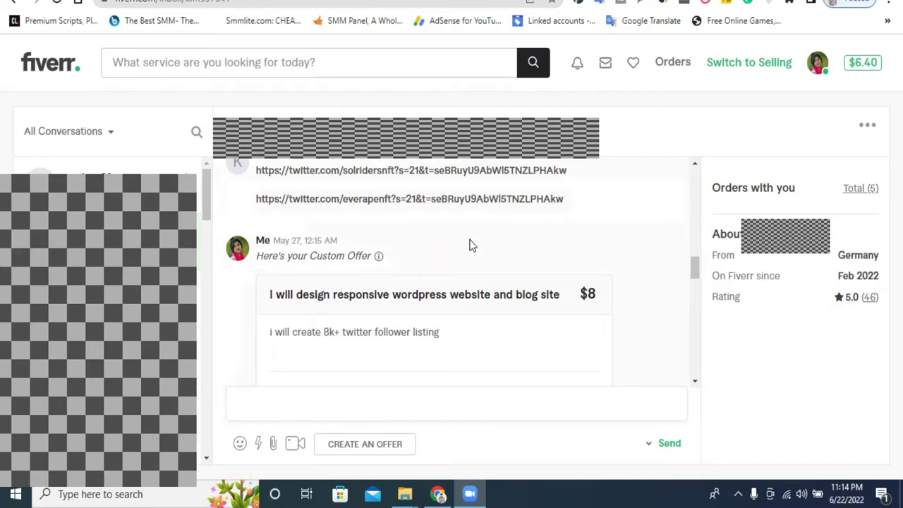
scroll(458, 253, "down", 1)
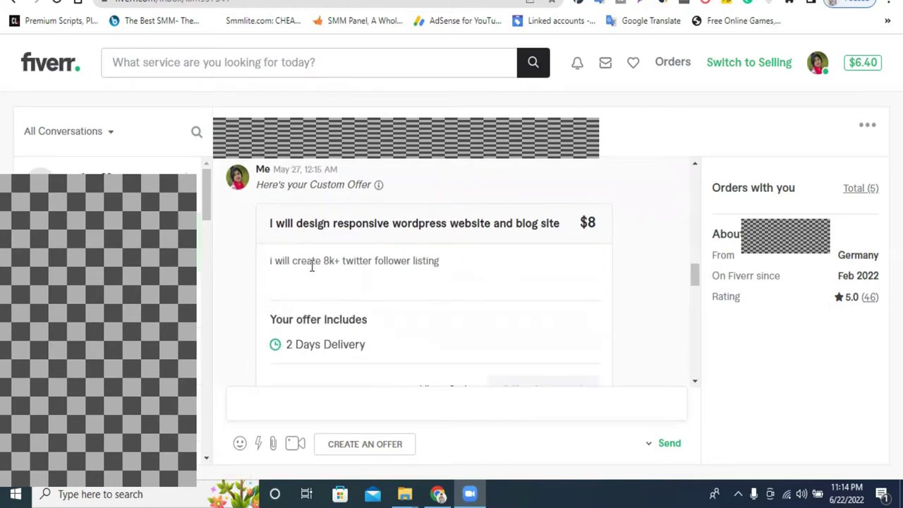
Select the buyer's two Twitter profile links in the conversation
left_click_drag(326, 263, 392, 260)
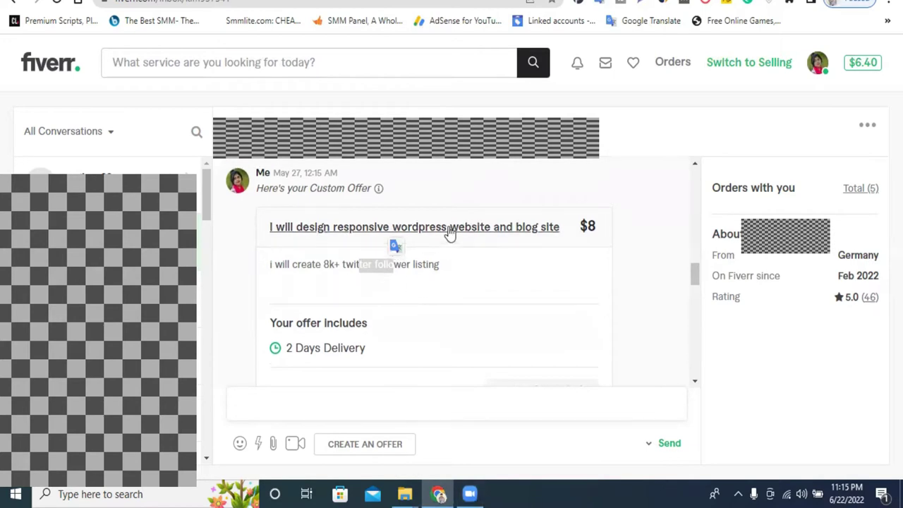
scroll(526, 257, "up", 2)
left_click_drag(579, 268, 257, 252)
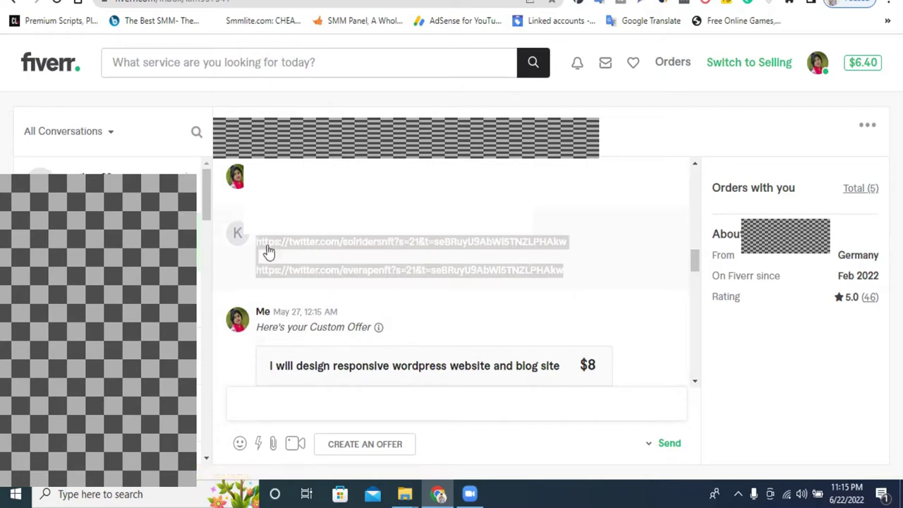
Copy the two Twitter links and paste them into Google Translate in place of the old text
right_click(323, 251)
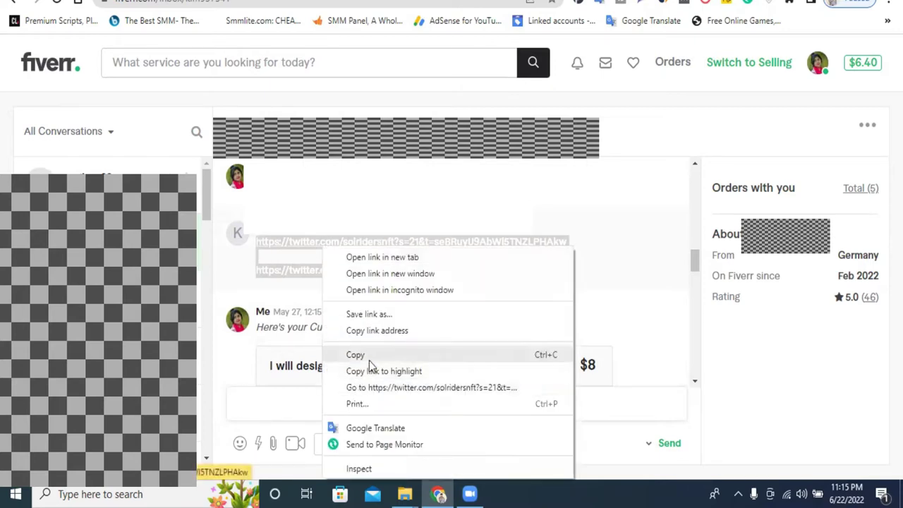
left_click(369, 359)
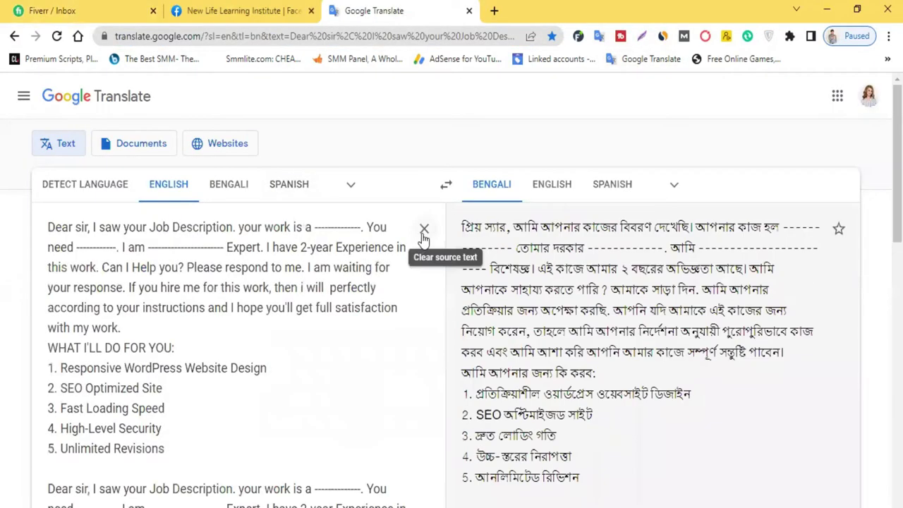
left_click(423, 232)
key("ctrl+v")
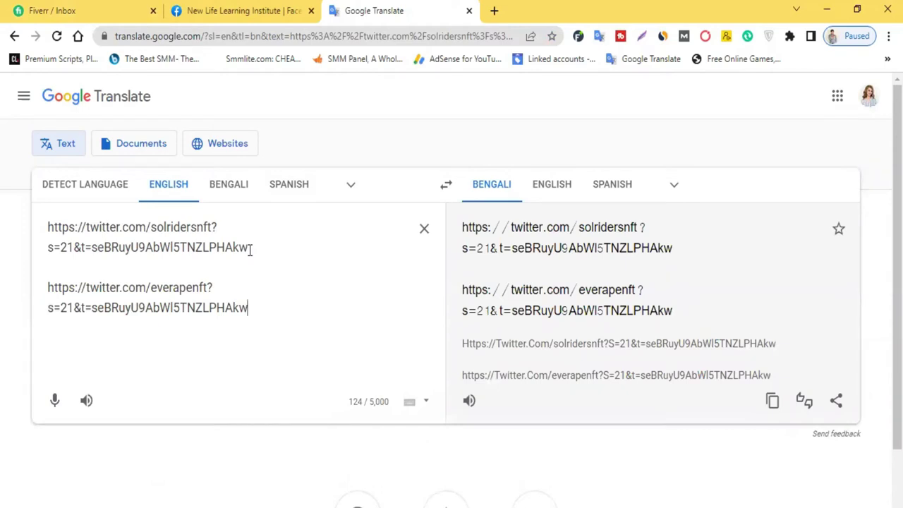
Check the Facebook inbox tab, then return to Google Translate and open a new browser tab
left_click(247, 10)
left_click(400, 8)
left_click(236, 11)
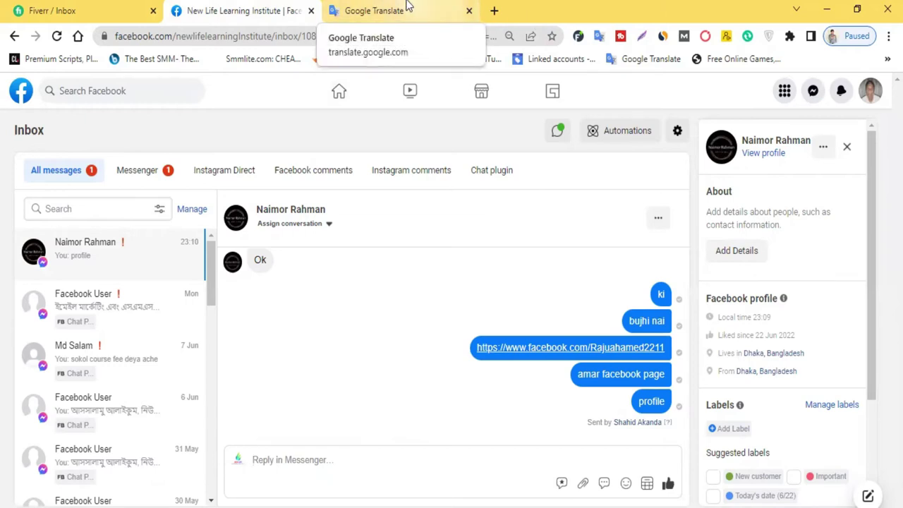
left_click(406, 7)
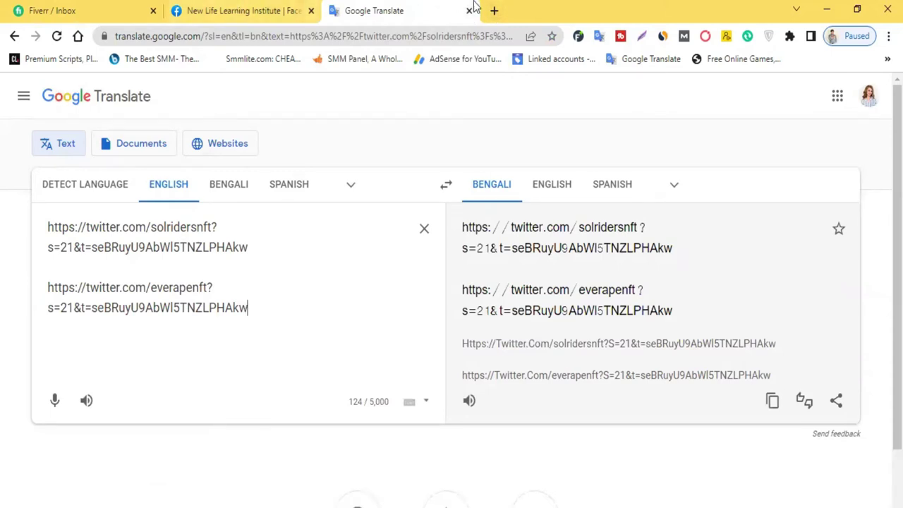
left_click(492, 12)
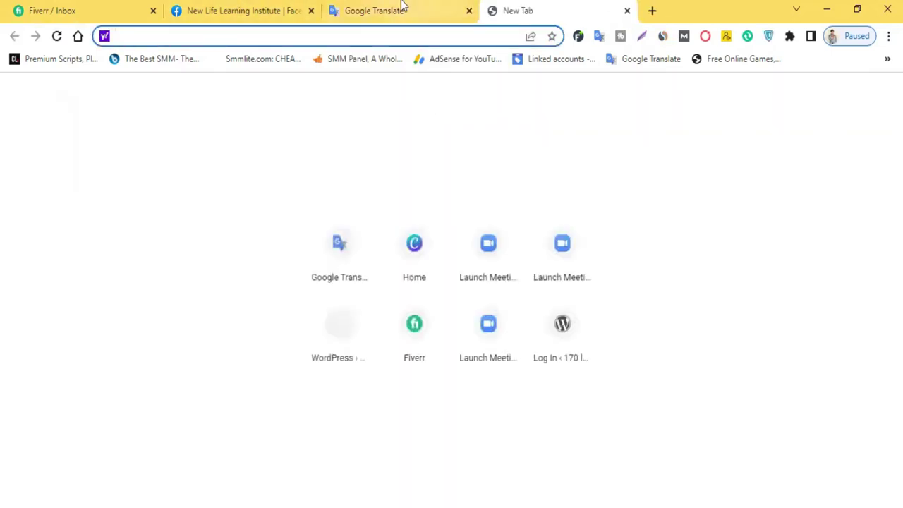
Enter 'phantom' in the new tab's address bar to search for PhantomBuster, fixing a typo
left_click(403, 9)
left_click(564, 6)
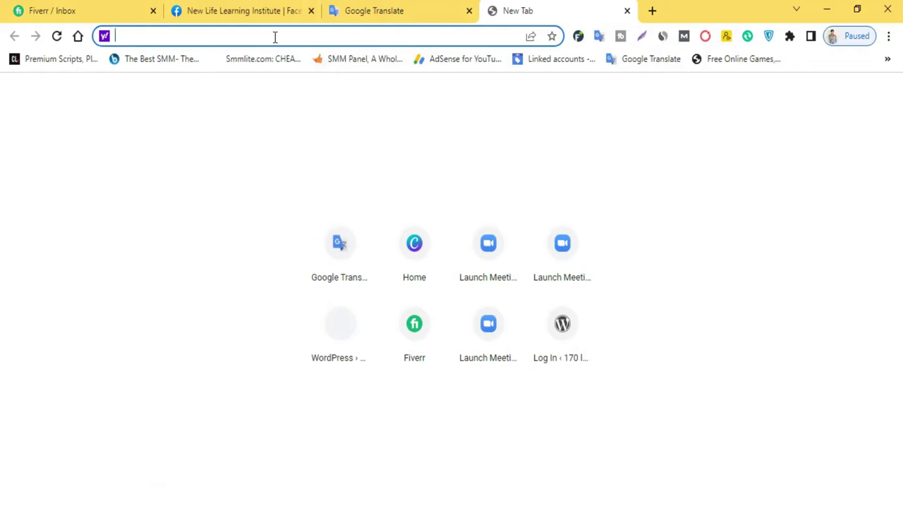
type("ph")
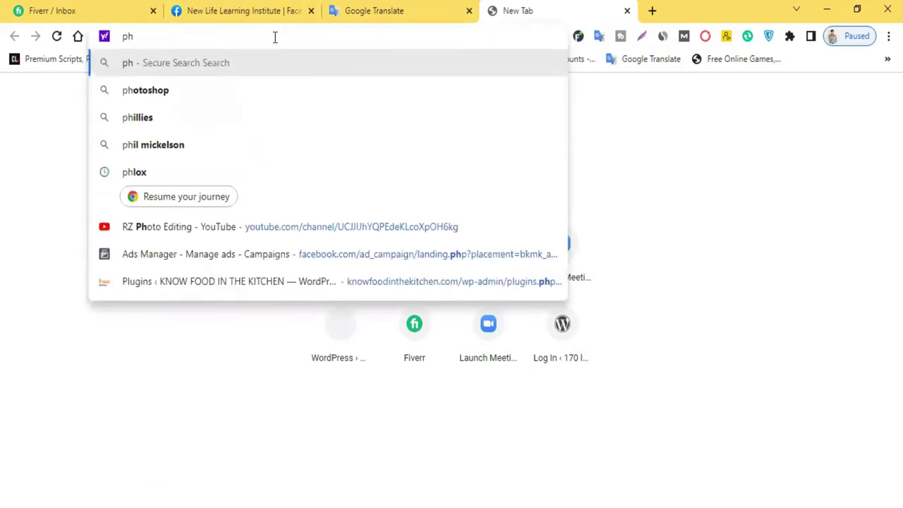
type("o")
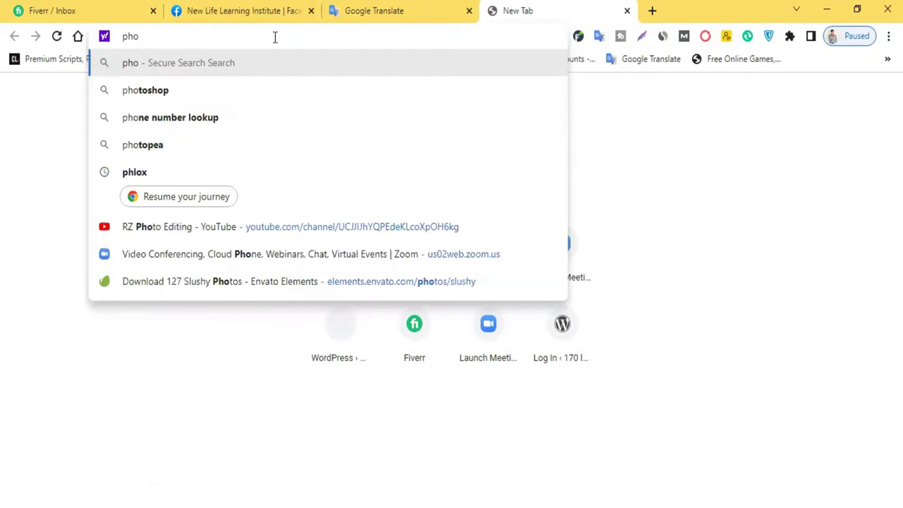
key("BackSpace")
type("an")
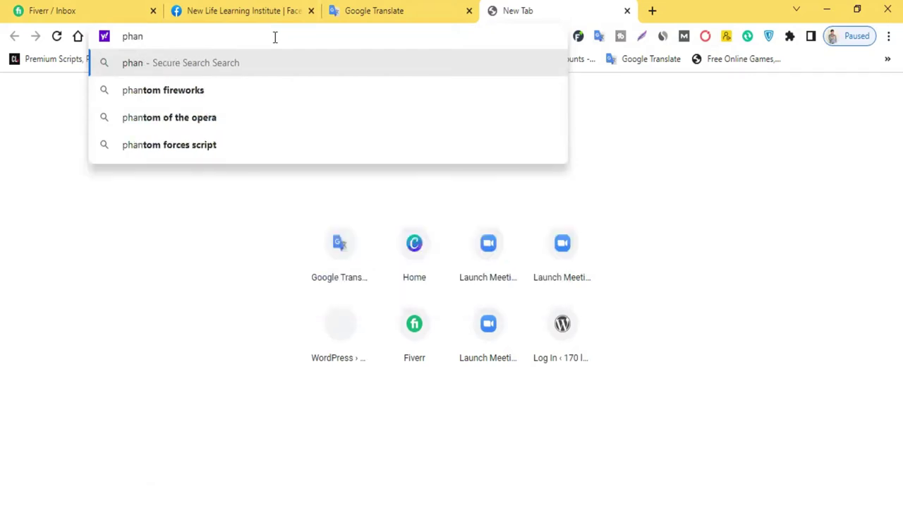
type("to")
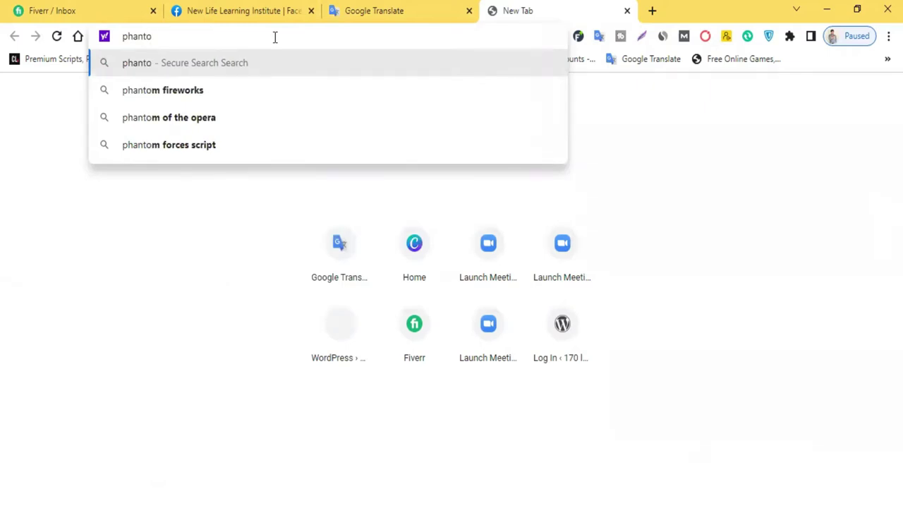
type("mbuster.com")
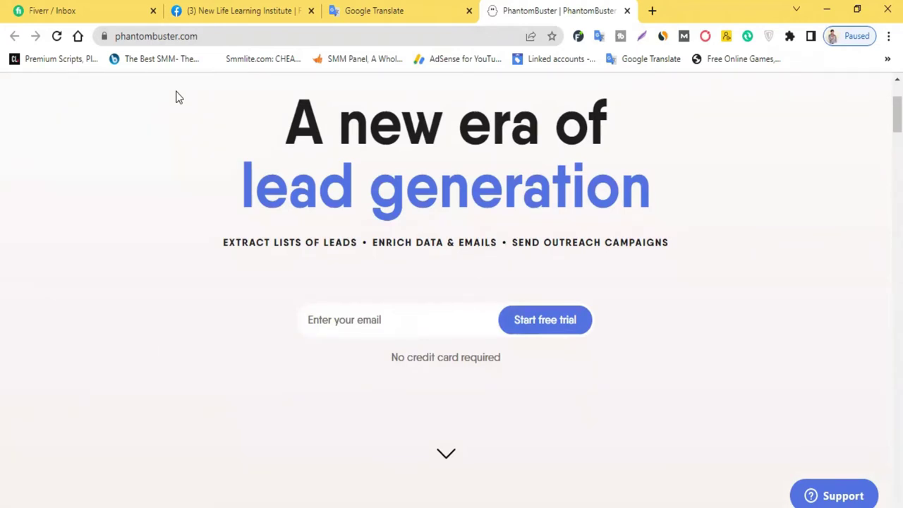
Copy 'phantombuster' from the PhantomBuster homepage's web address
scroll(402, 176, "down", 3)
scroll(401, 175, "up", 4)
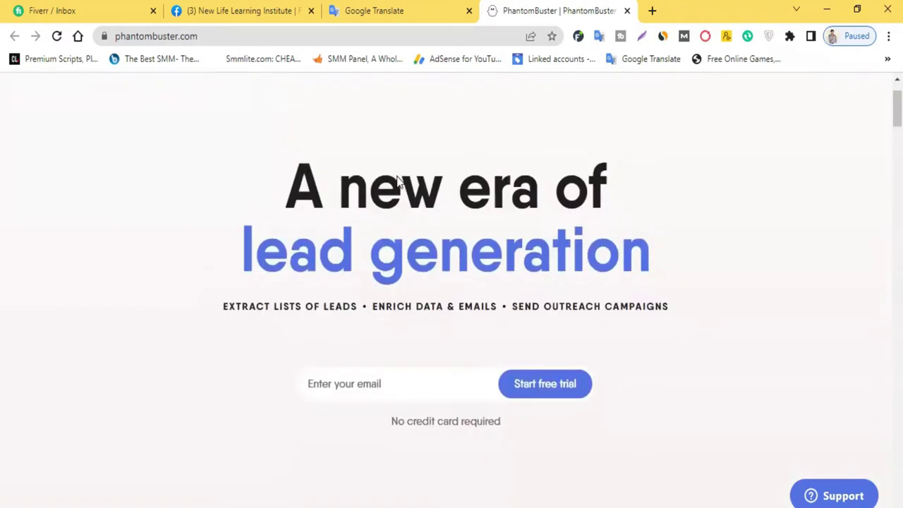
scroll(397, 182, "up", 1)
scroll(395, 202, "down", 4)
scroll(681, 230, "down", 4)
scroll(609, 235, "up", 7)
scroll(608, 234, "up", 1)
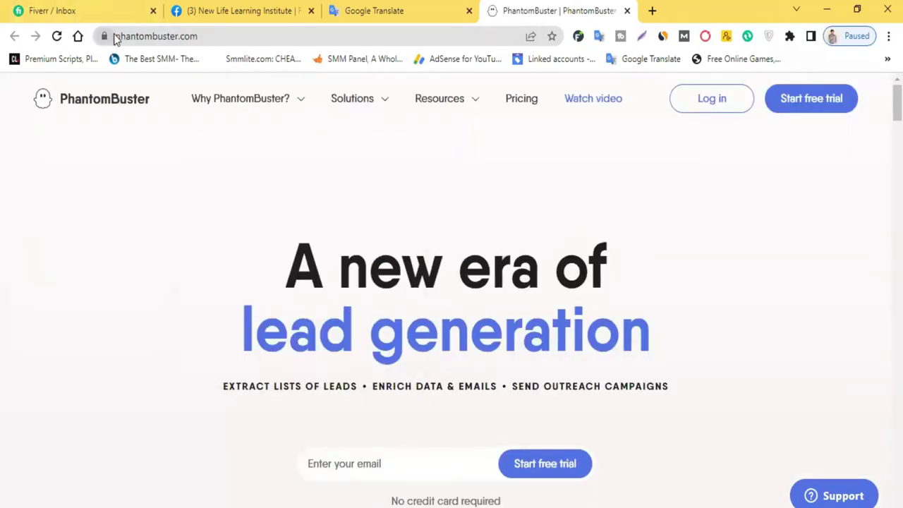
left_click_drag(115, 36, 177, 37)
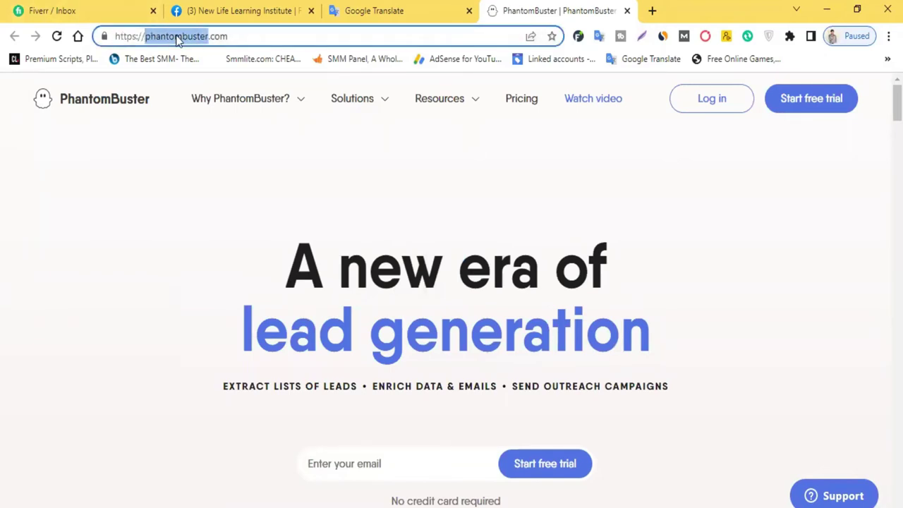
right_click(178, 37)
left_click(266, 116)
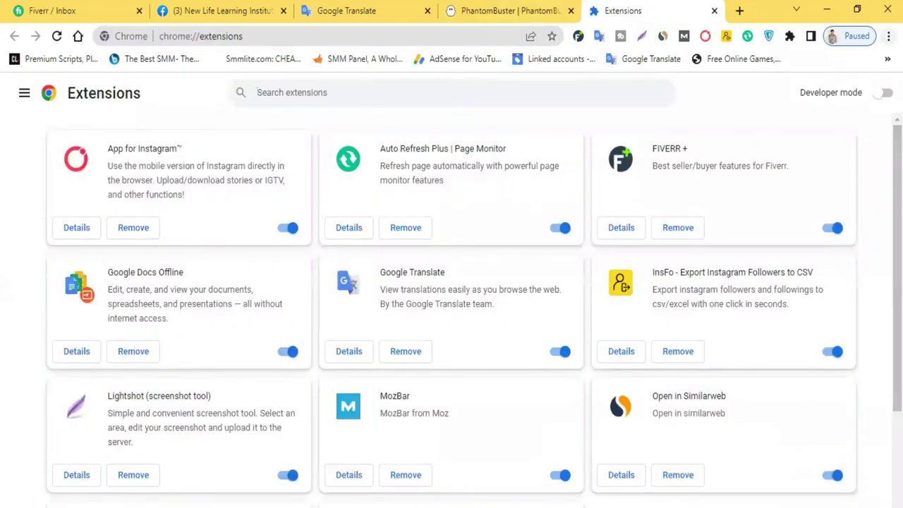
Open Chrome's Extensions page via More tools > Extensions
left_click(715, 12)
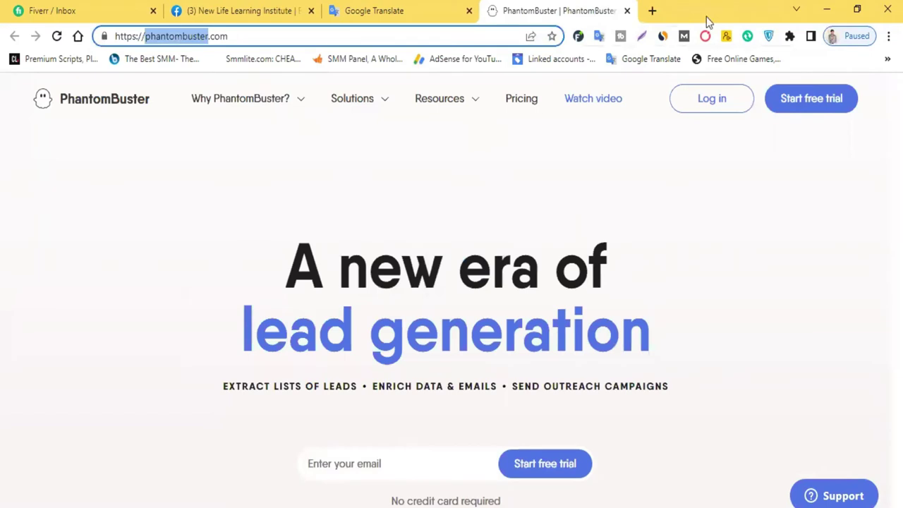
left_click(888, 36)
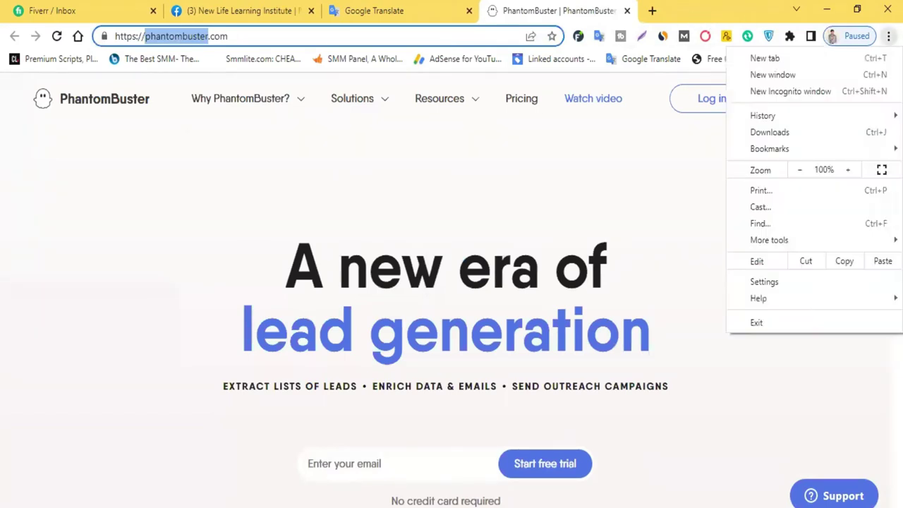
mouse_move(779, 240)
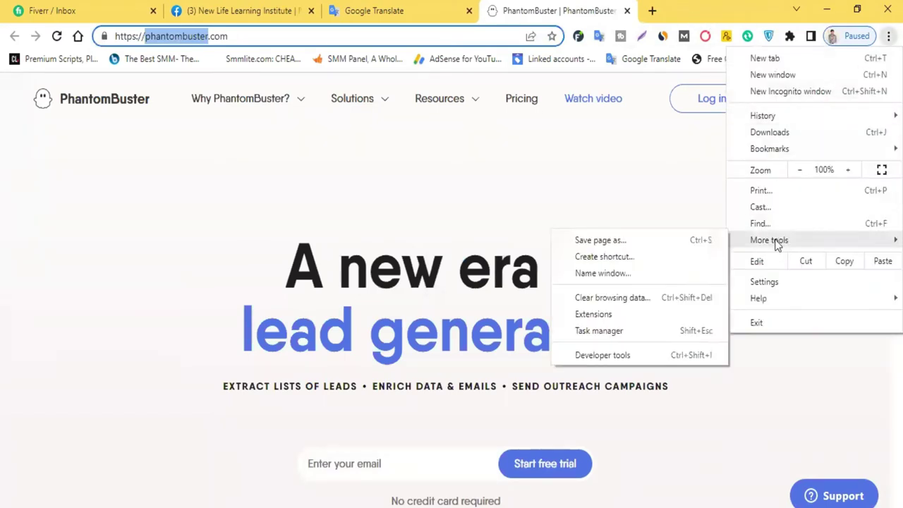
left_click(592, 315)
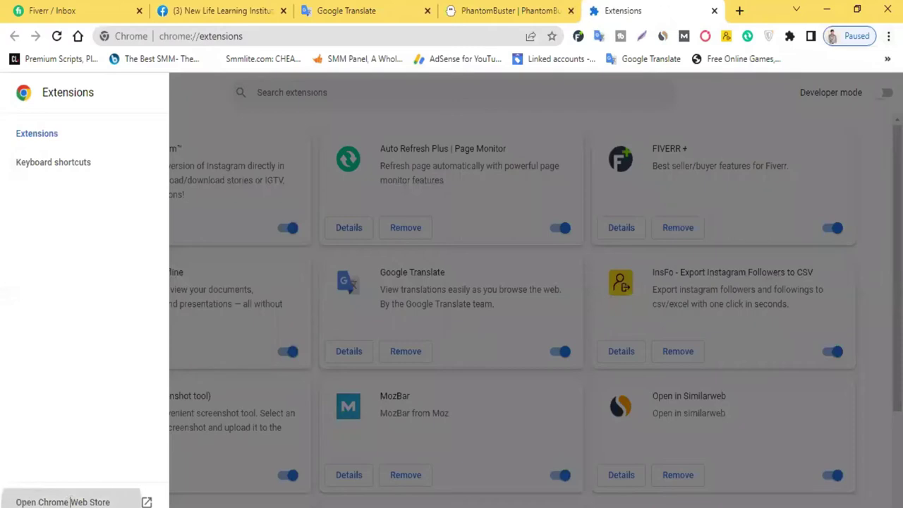
Search the Chrome Web Store for phantombuster and add the PhantomBuster extension to Chrome
left_click(91, 501)
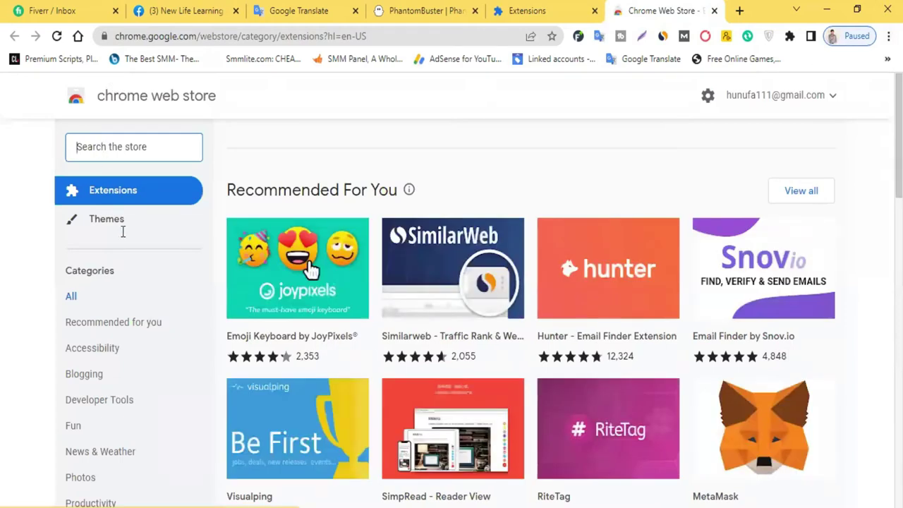
right_click(104, 151)
left_click(138, 262)
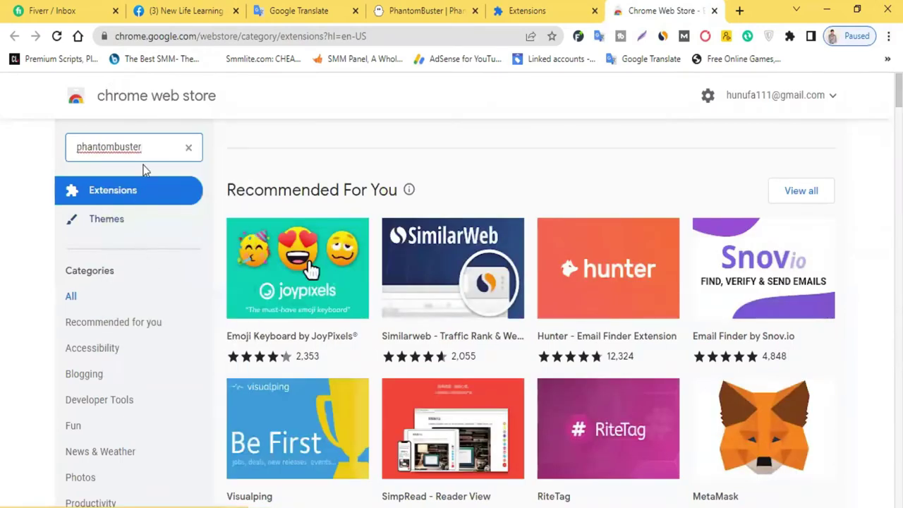
key("Return")
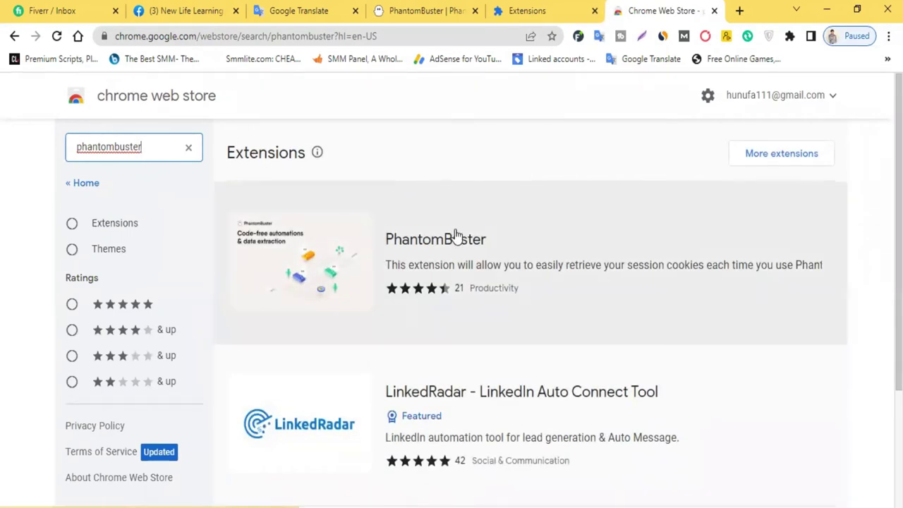
left_click(455, 235)
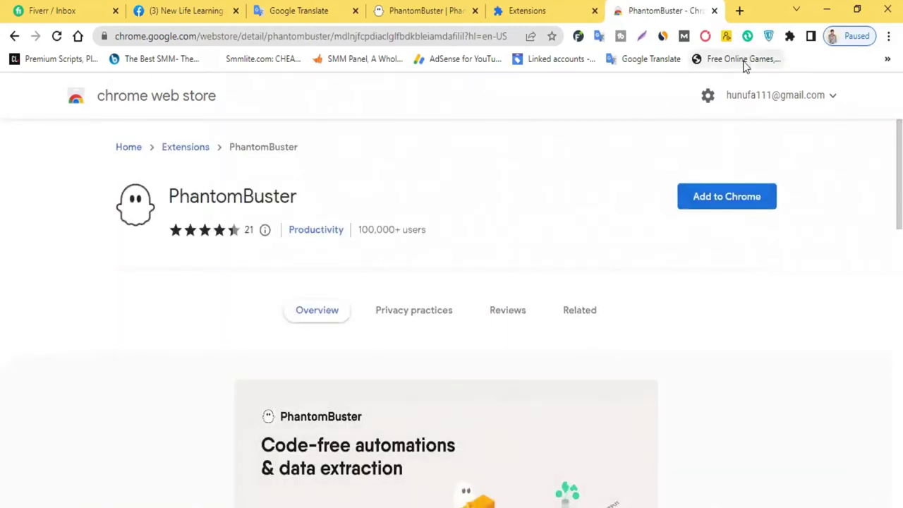
left_click(734, 191)
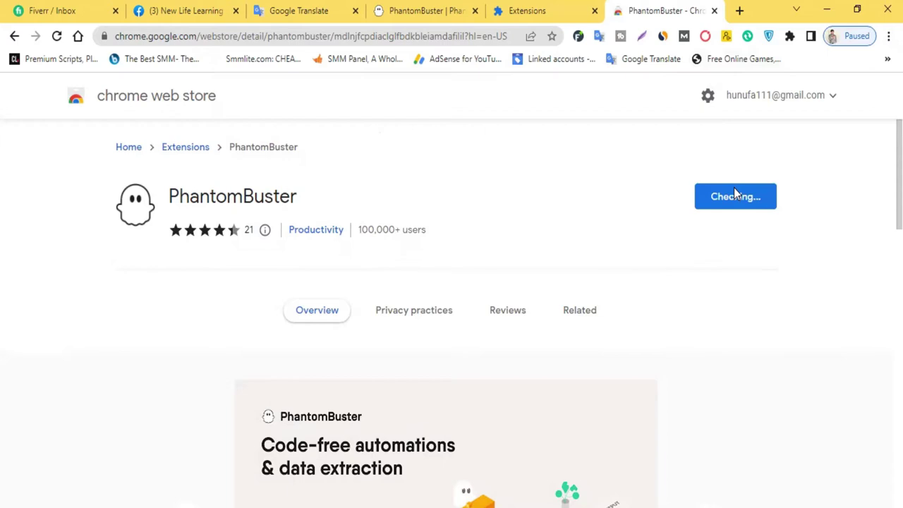
left_click(473, 220)
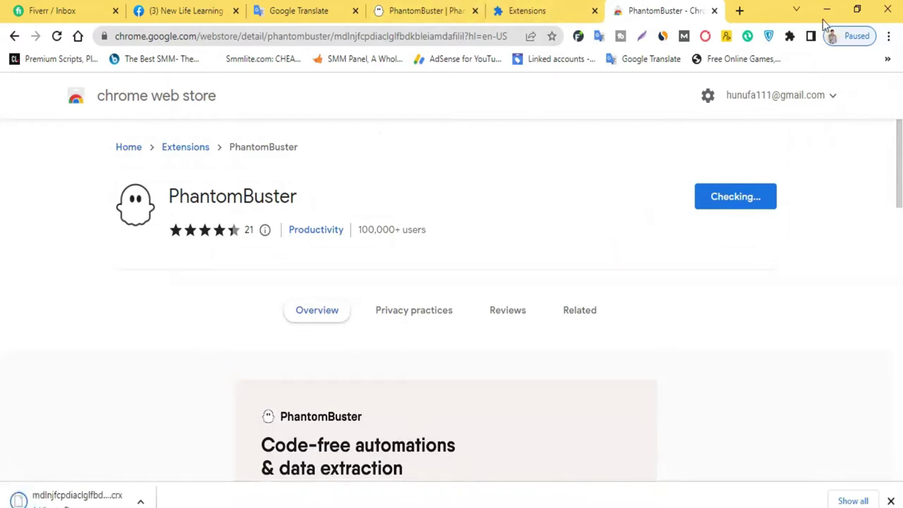
Search the web for phantombuster in a new tab
key("ctrl+t")
right_click(303, 35)
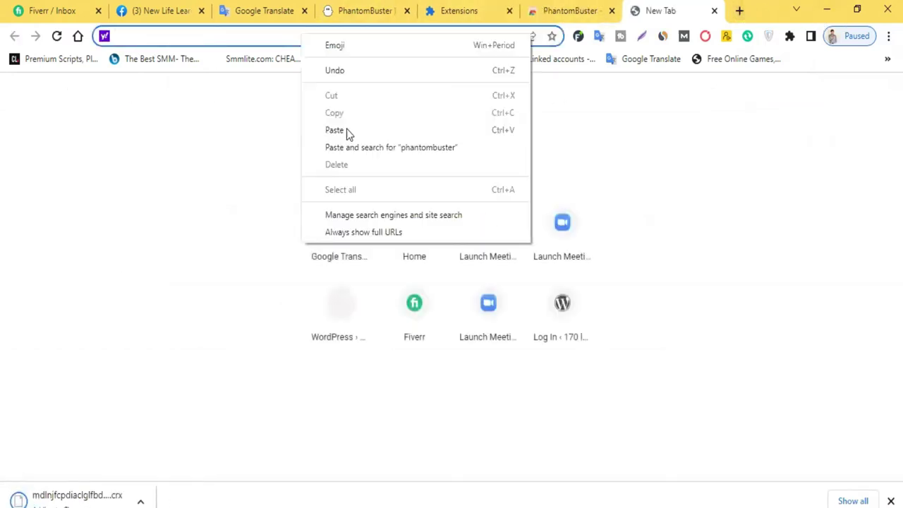
left_click(368, 148)
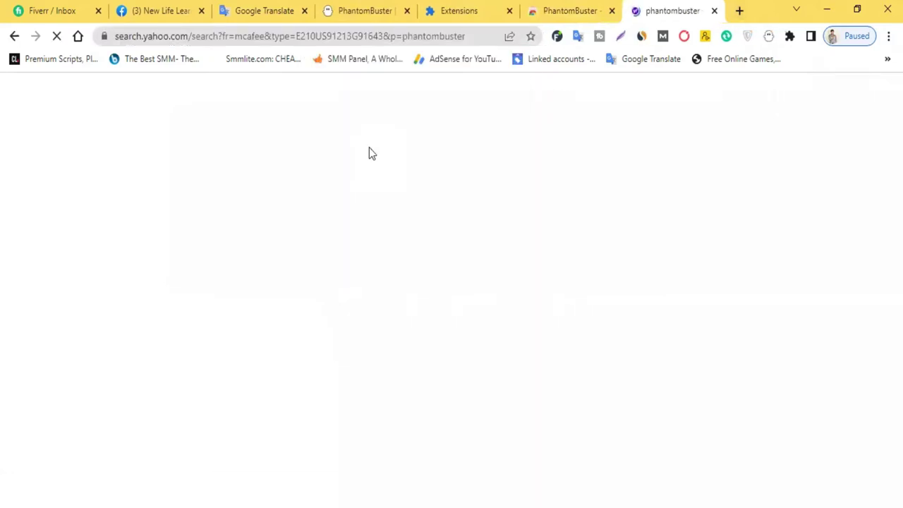
scroll(218, 264, "down", 2)
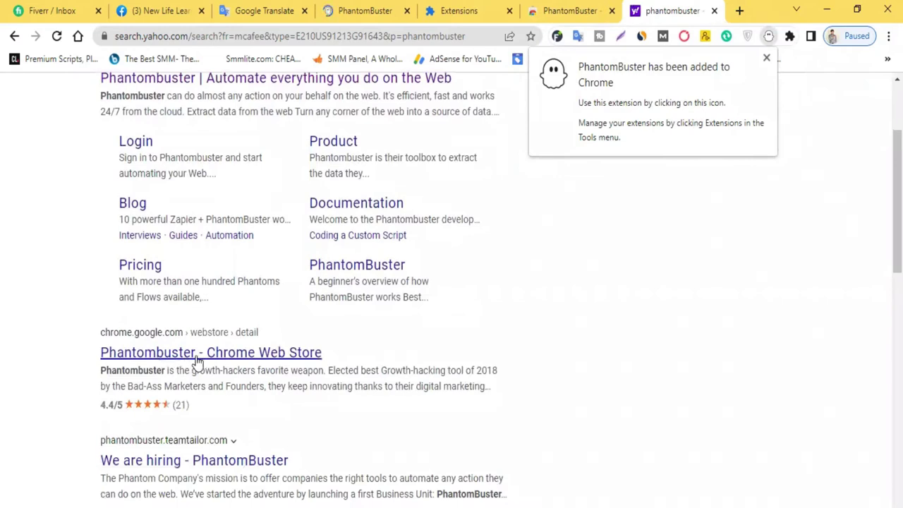
Pin the PhantomBuster extension to the toolbar and go back to its Web Store page
left_click(766, 58)
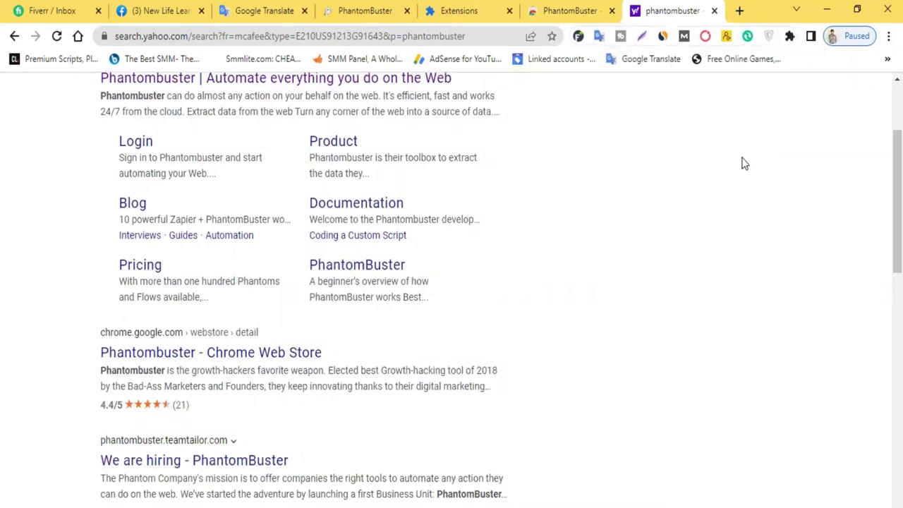
left_click(789, 36)
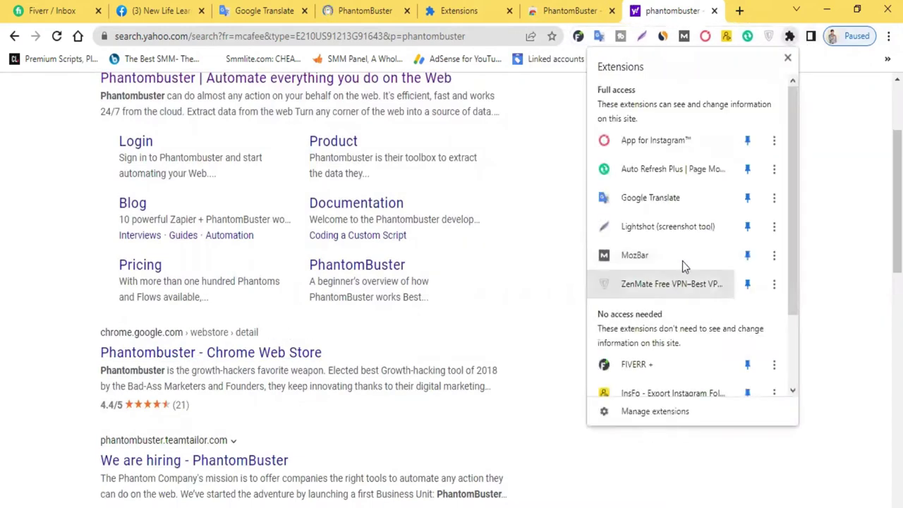
scroll(724, 196, "down", 2)
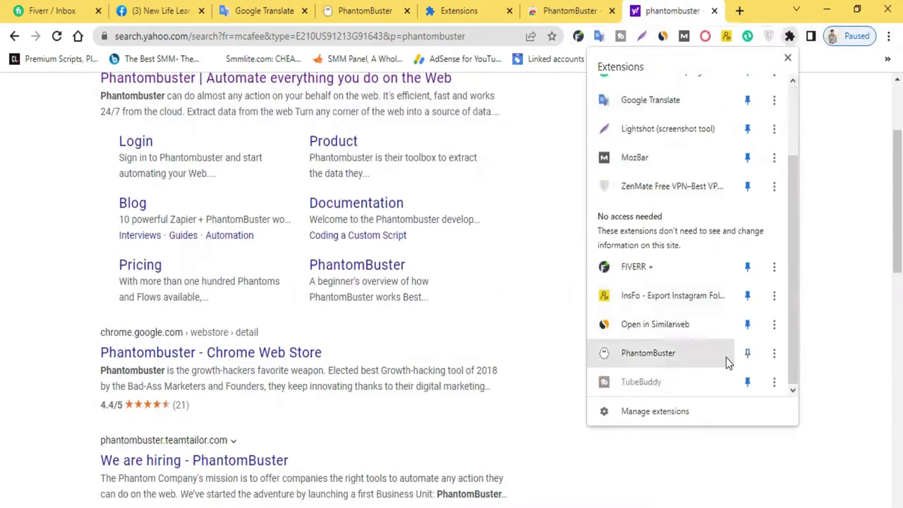
left_click(747, 353)
left_click(837, 290)
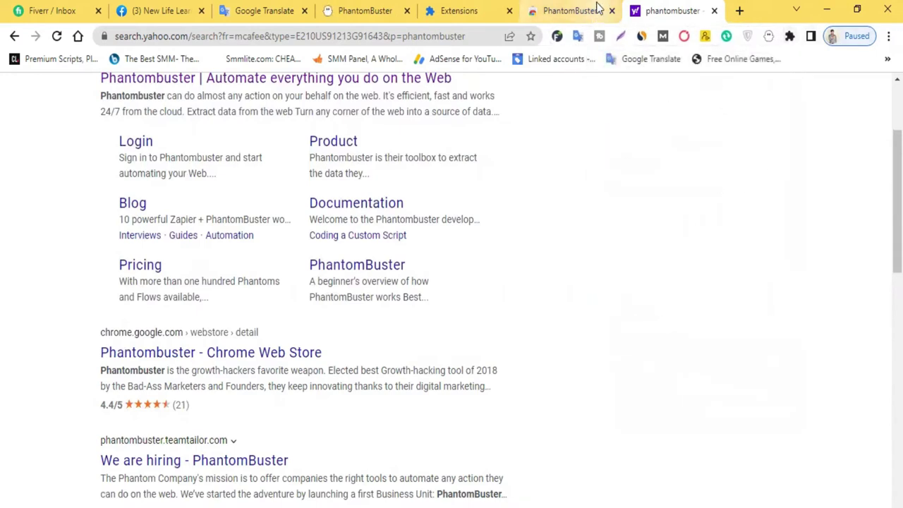
left_click(596, 11)
Close the phantombuster search and Web Store tabs and go back to the saved links in Google Translate
left_click(712, 10)
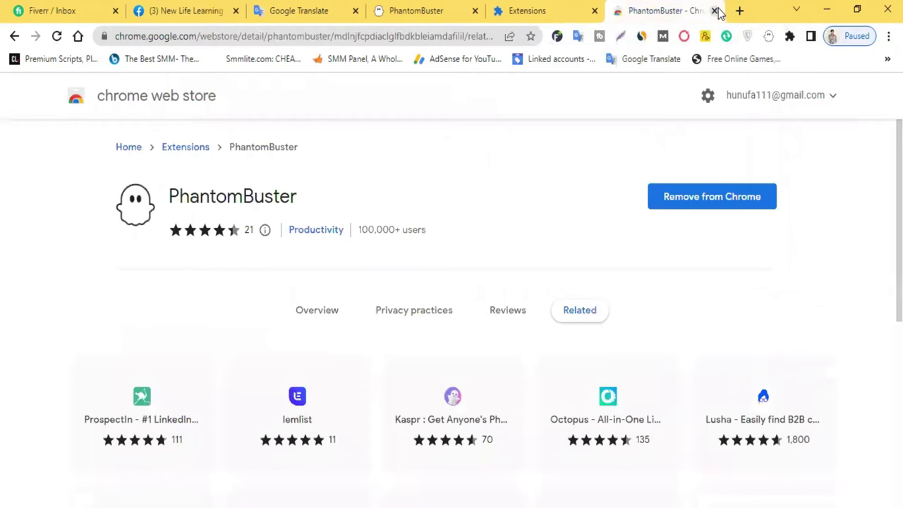
left_click(713, 10)
left_click(494, 11)
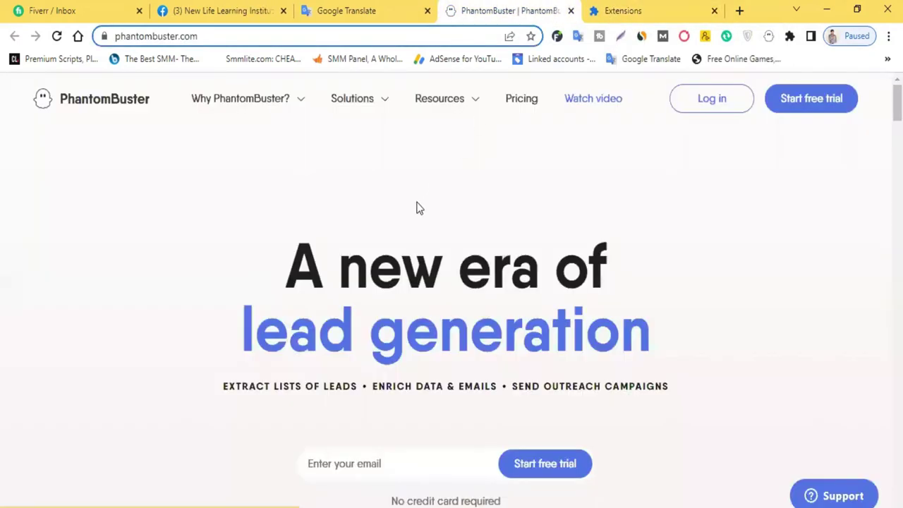
scroll(416, 208, "down", 5)
left_click(232, 11)
left_click(345, 11)
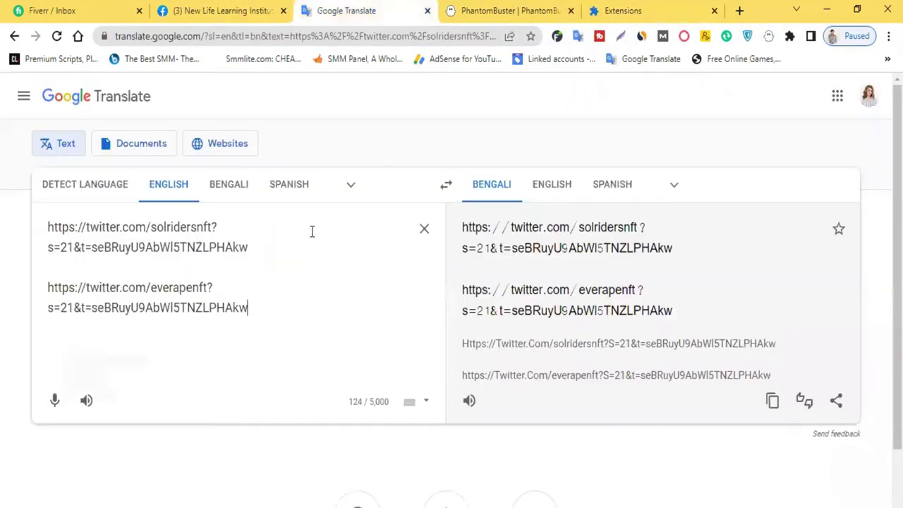
Open the first Twitter profile link in a new tab, then close it as the account doesn't exist
triple_click(103, 230)
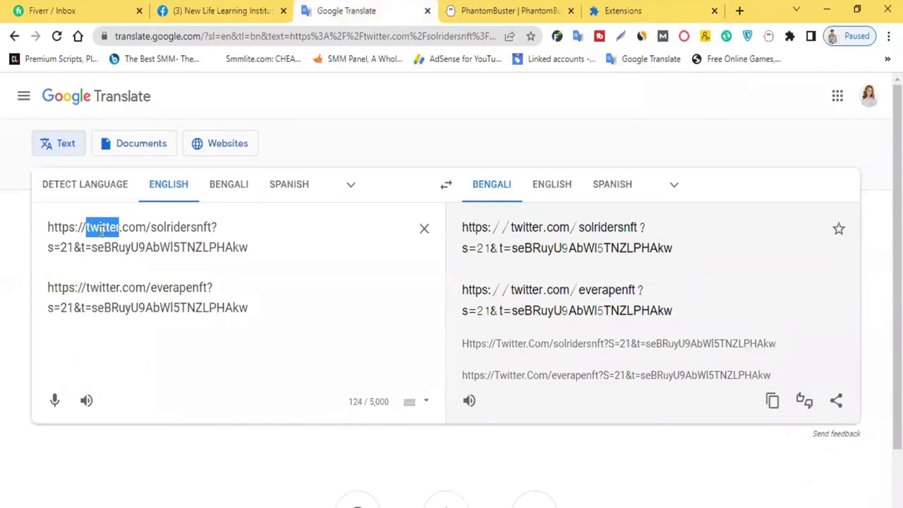
right_click(105, 233)
left_click(166, 285)
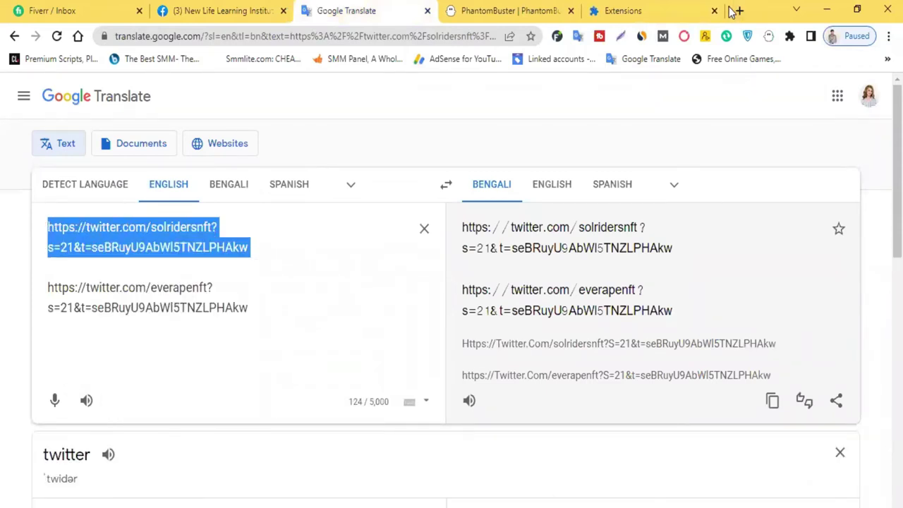
left_click(740, 10)
right_click(377, 36)
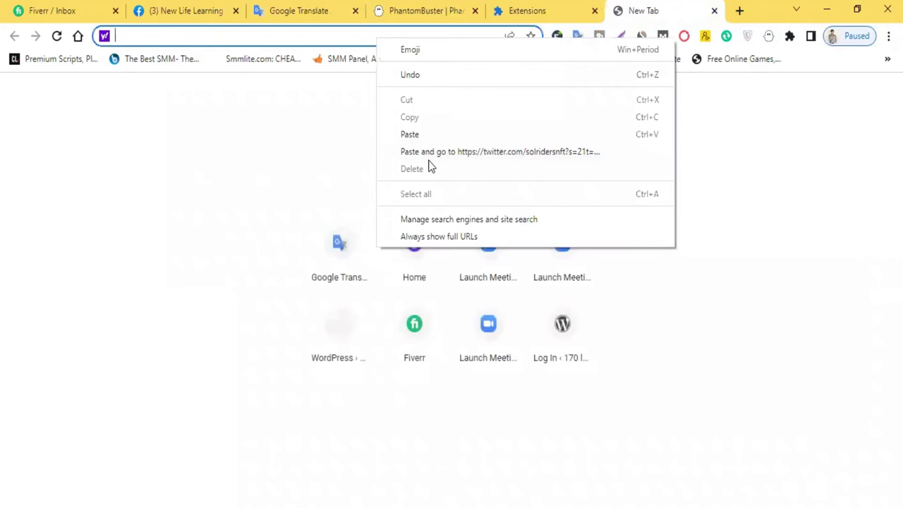
left_click(427, 154)
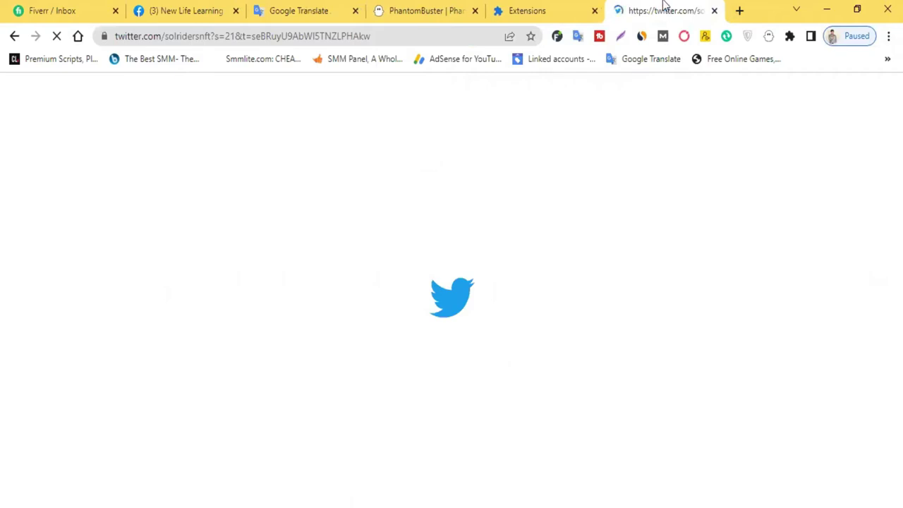
left_click(529, 10)
left_click(635, 9)
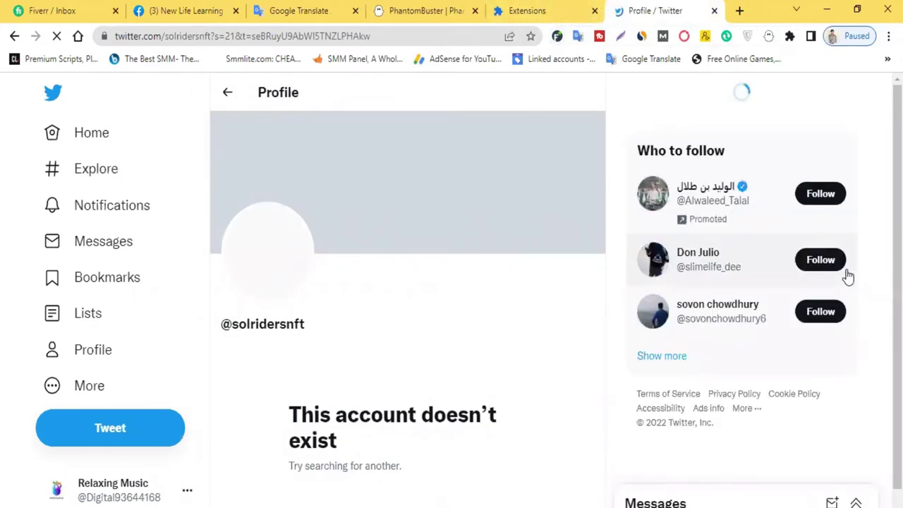
scroll(441, 291, "down", 2)
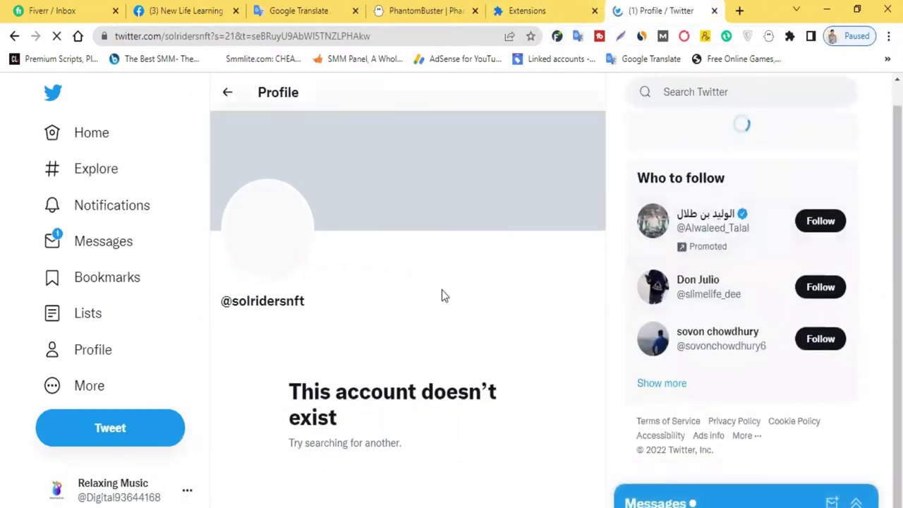
scroll(442, 295, "down", 3)
scroll(440, 294, "up", 3)
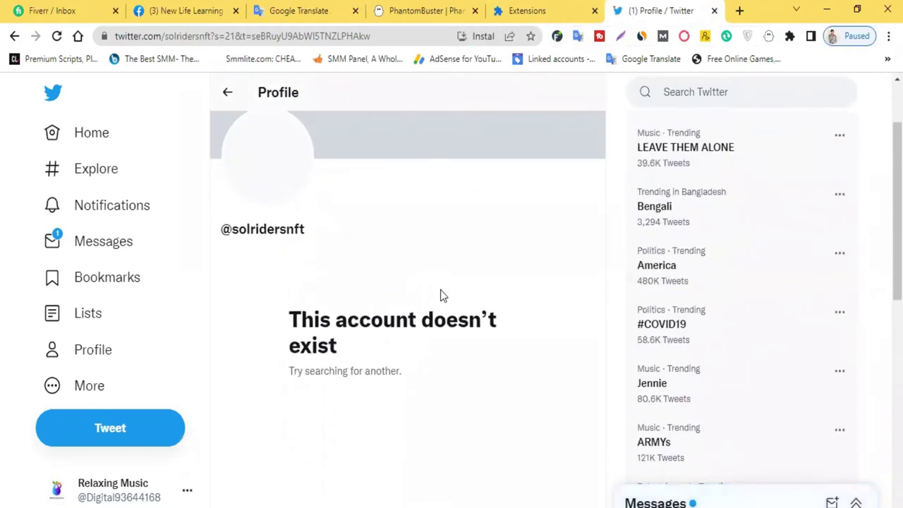
left_click(714, 11)
Open the second link, the Ever Ape profile with 4,893 followers, in a new tab
left_click(308, 6)
triple_click(172, 290)
right_click(178, 304)
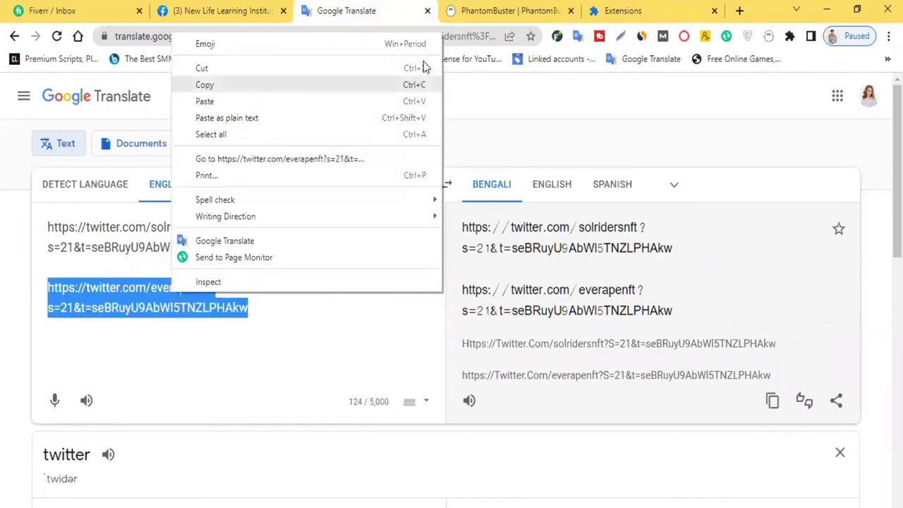
left_click(416, 85)
left_click(739, 11)
right_click(363, 32)
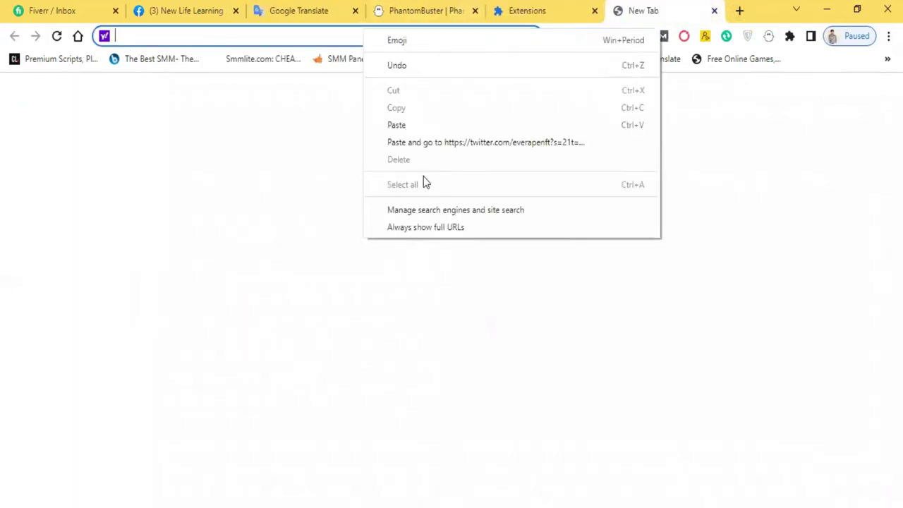
left_click(443, 143)
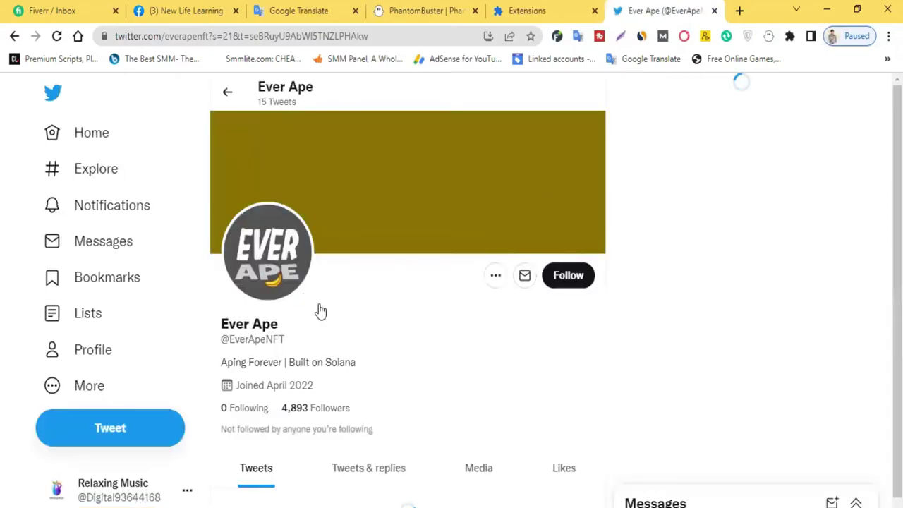
scroll(355, 346, "down", 2)
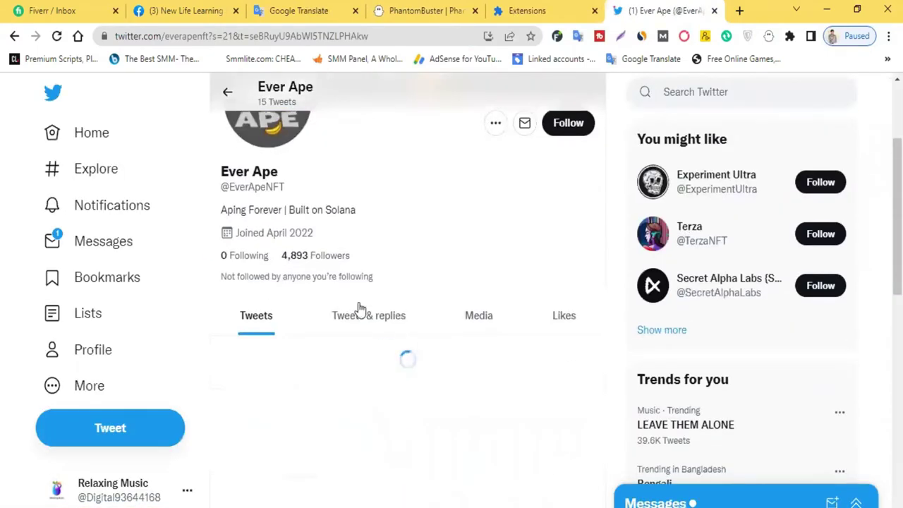
scroll(379, 265, "up", 2)
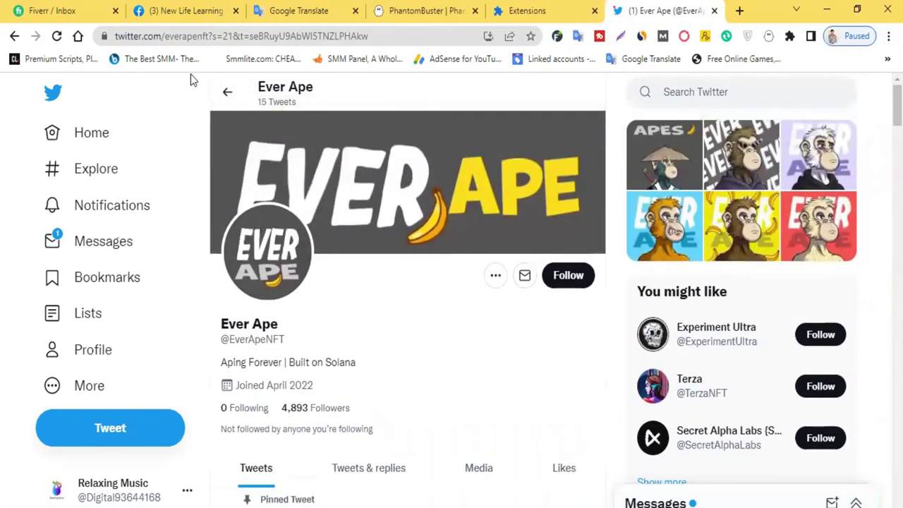
Close the Extensions tab and open Solutions > Twitter on the PhantomBuster site
left_click(437, 10)
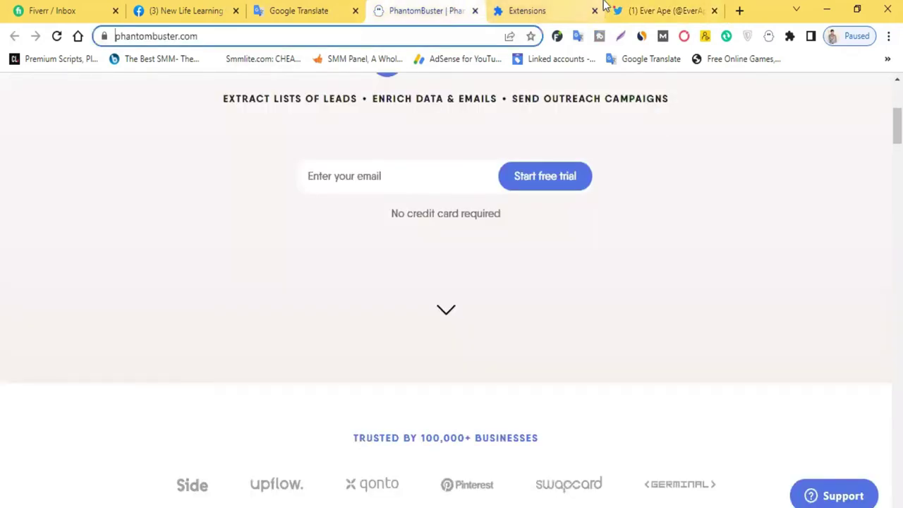
left_click(594, 11)
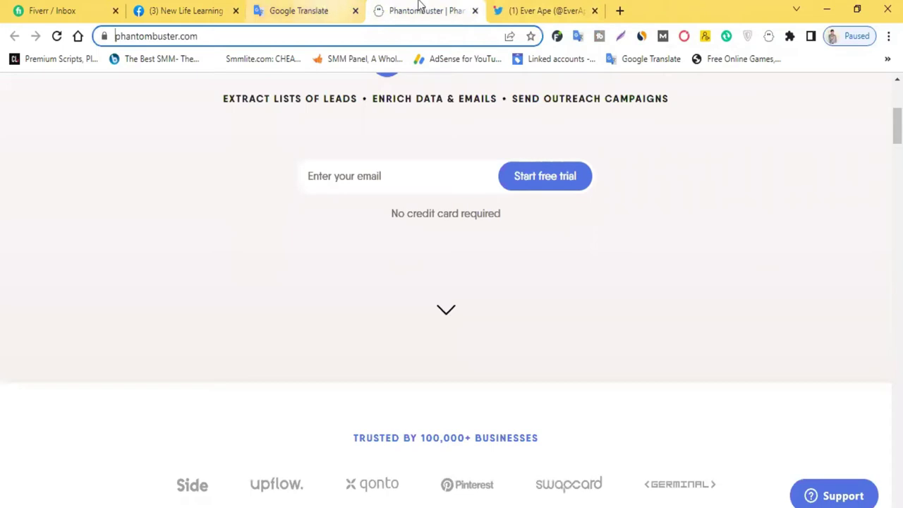
scroll(386, 259, "up", 3)
scroll(386, 260, "up", 1)
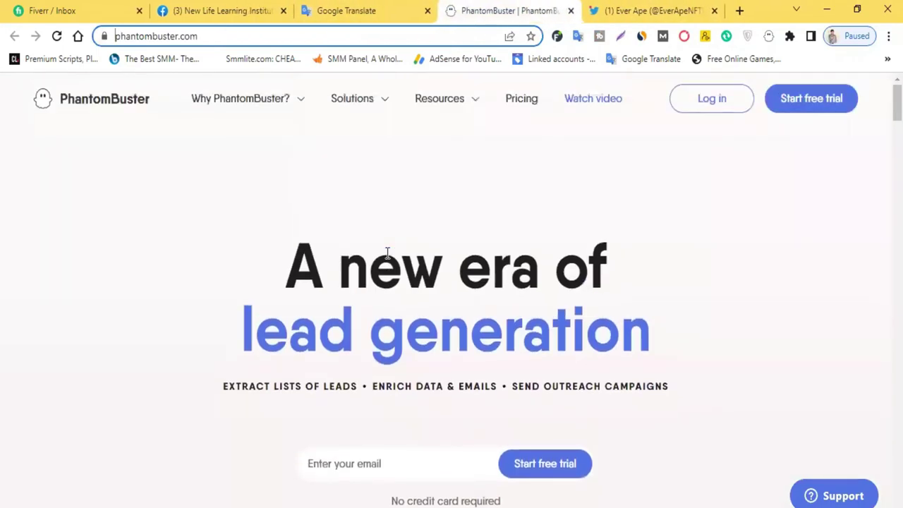
mouse_move(383, 106)
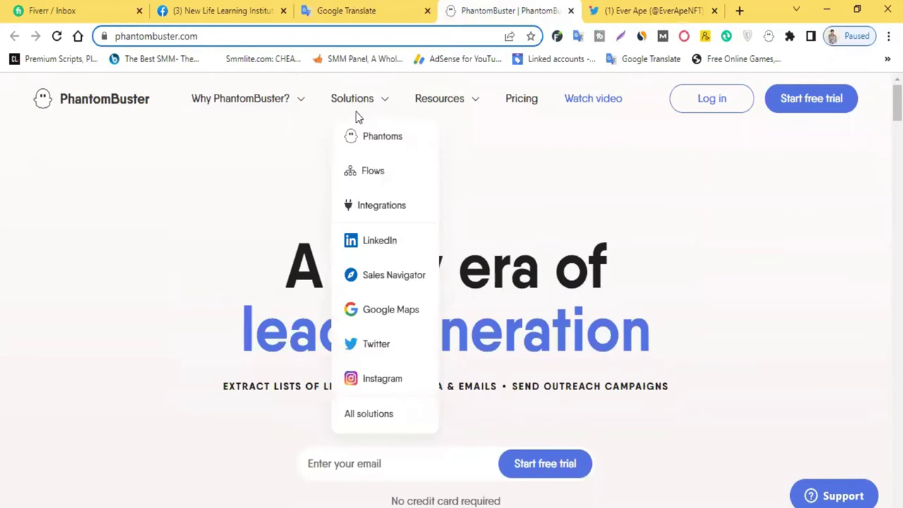
left_click(373, 348)
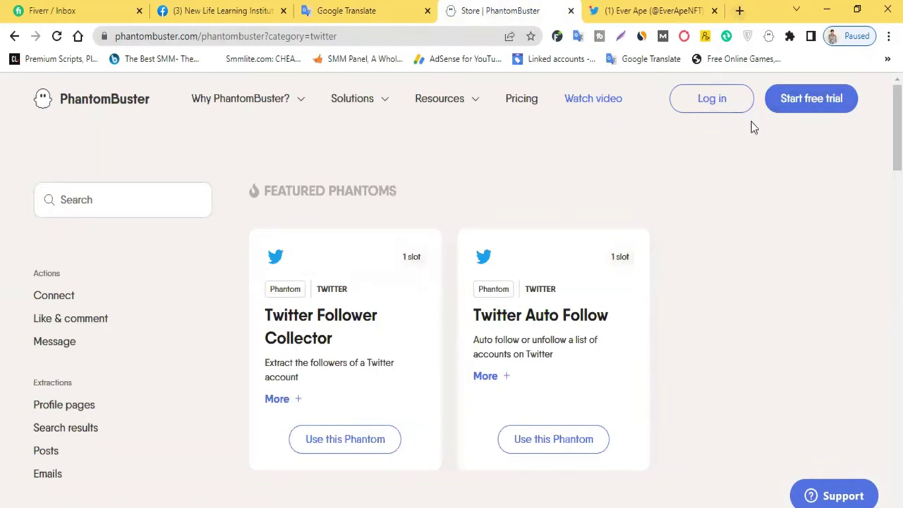
Search the web for '10 min mail' in a new tab
left_click(745, 11)
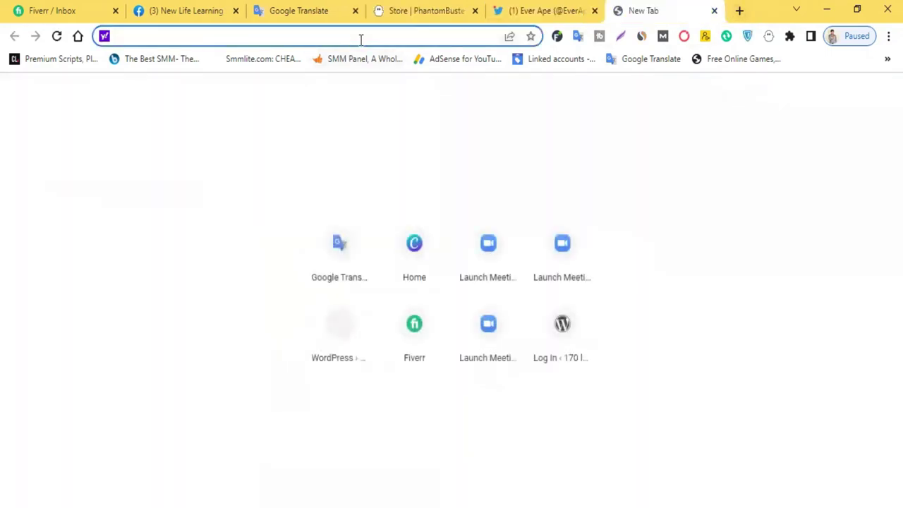
type("10")
key("BackSpace")
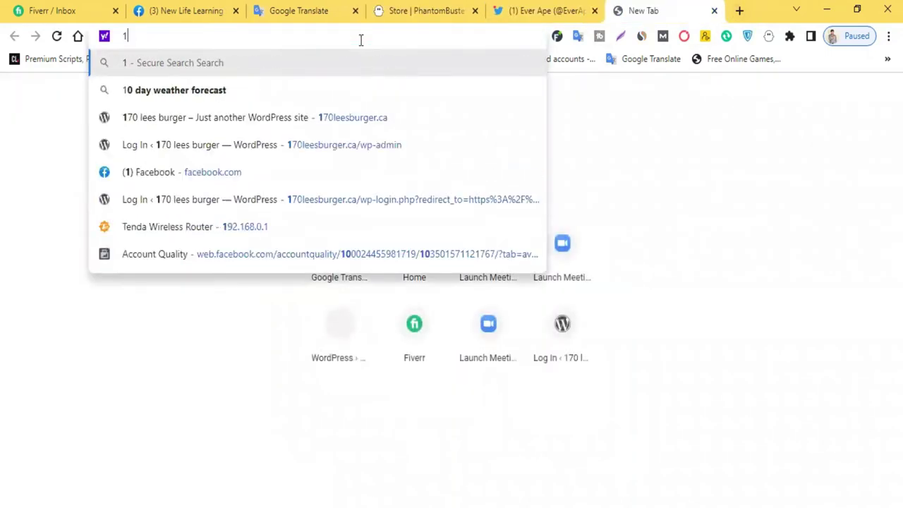
key("BackSpace")
type("1")
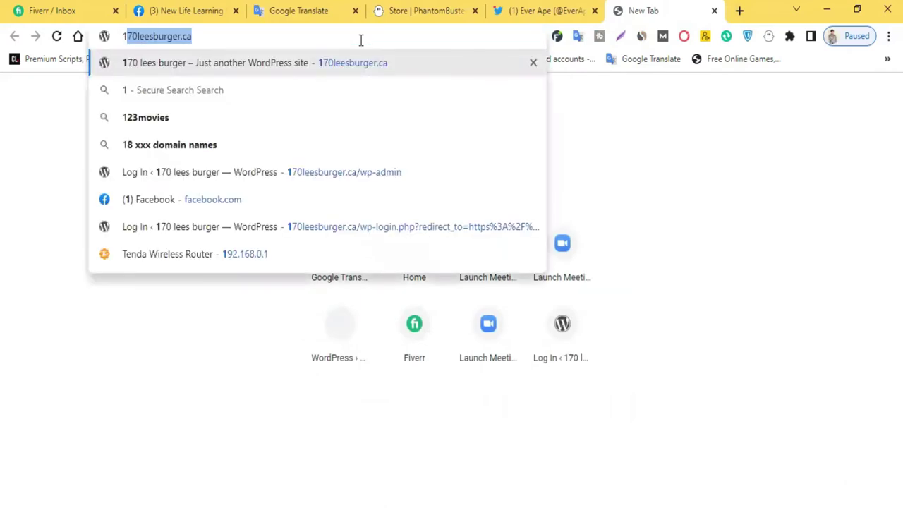
type("0US91213G91643&p=10+min+mail")
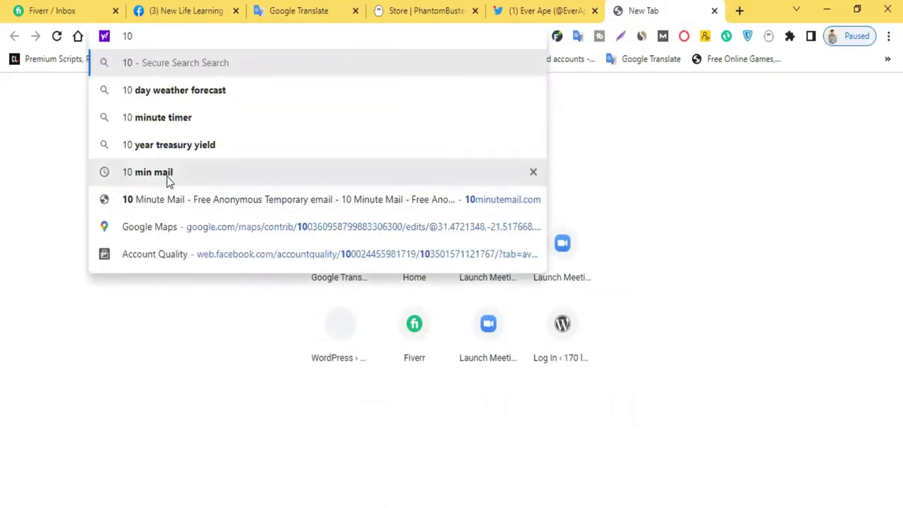
left_click(169, 182)
Open 10 Minute Mail, copy the generated temporary address, and return to the PhantomBuster store
left_click(543, 11)
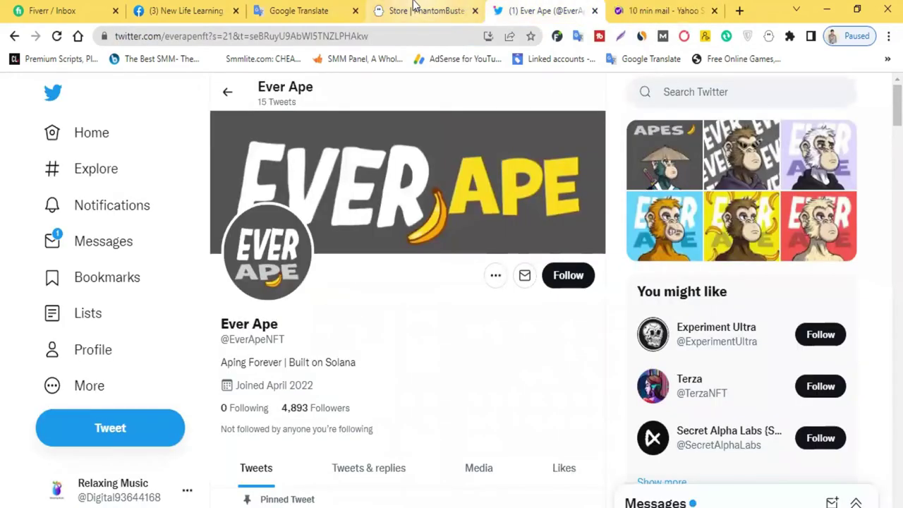
left_click(414, 8)
left_click(626, 9)
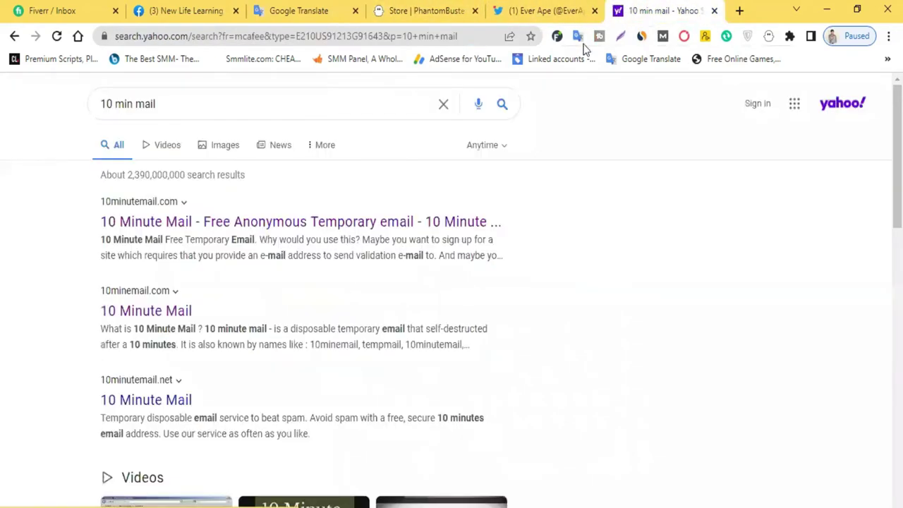
left_click(146, 316)
left_click(568, 9)
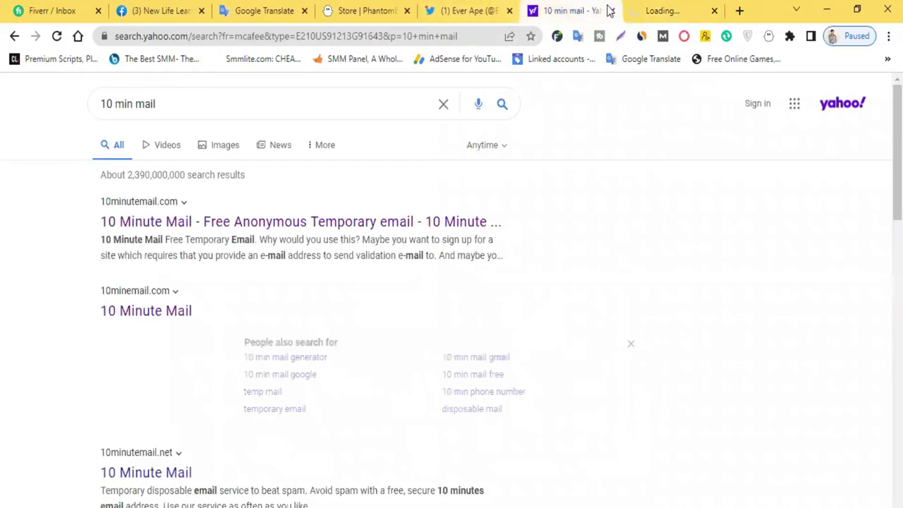
left_click(612, 10)
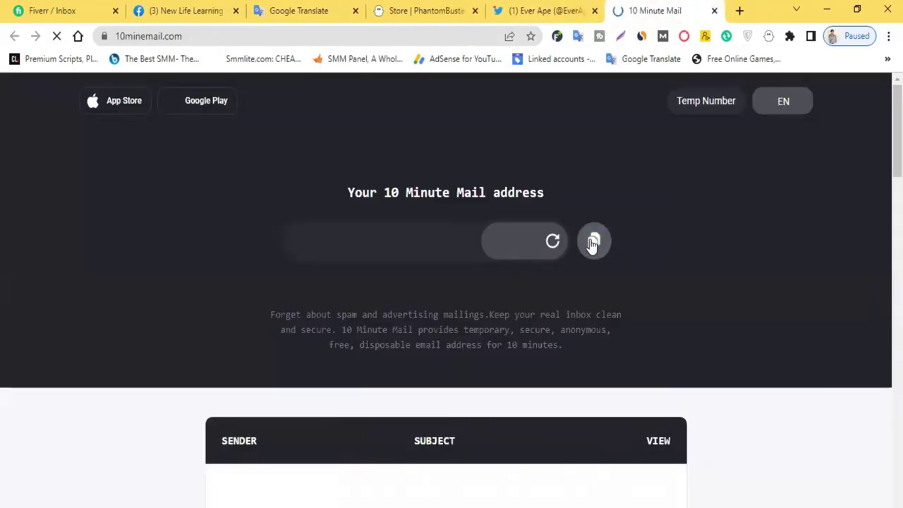
left_click(594, 241)
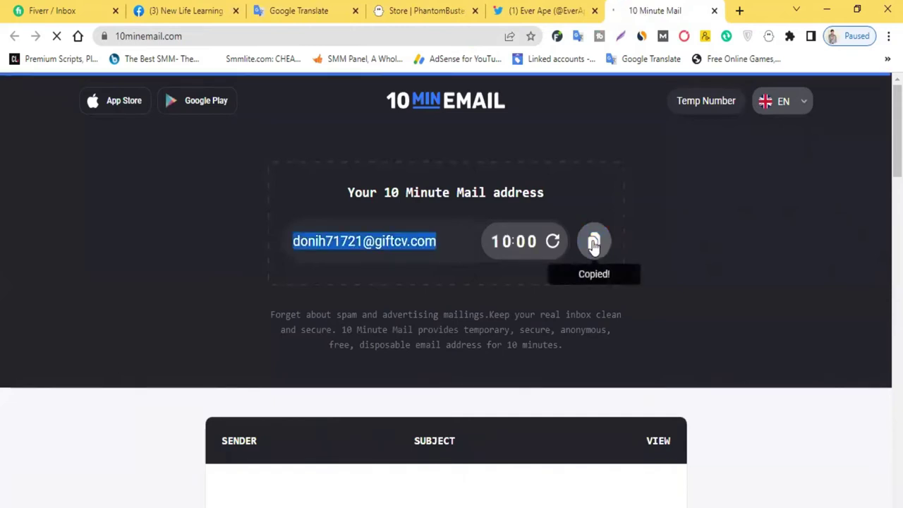
left_click(423, 10)
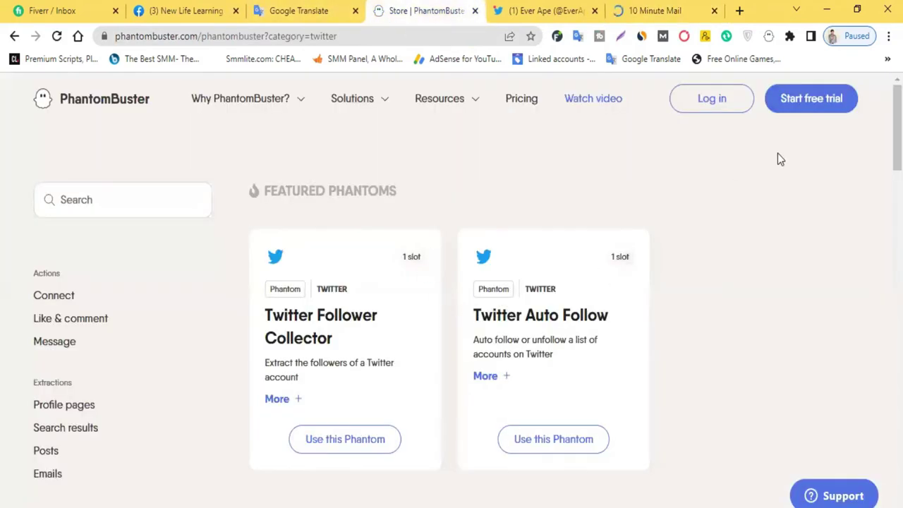
left_click(805, 107)
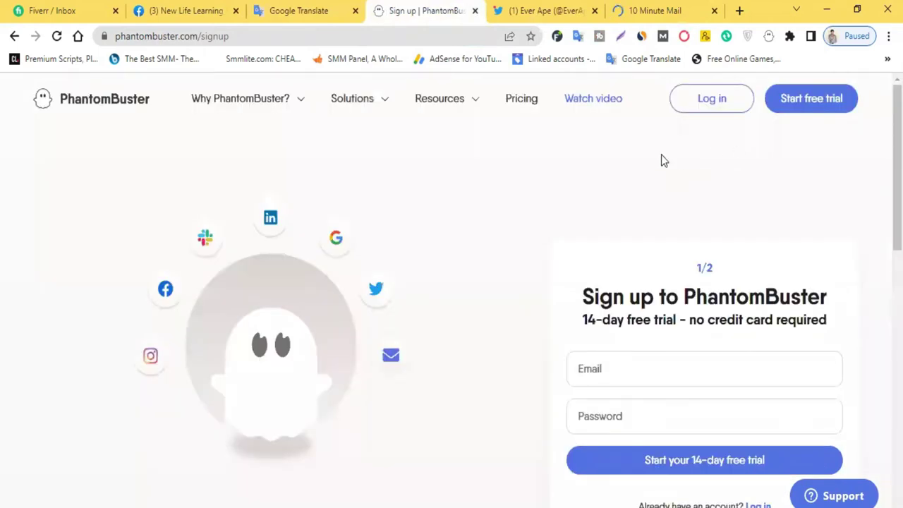
scroll(677, 296, "down", 2)
left_click(686, 323)
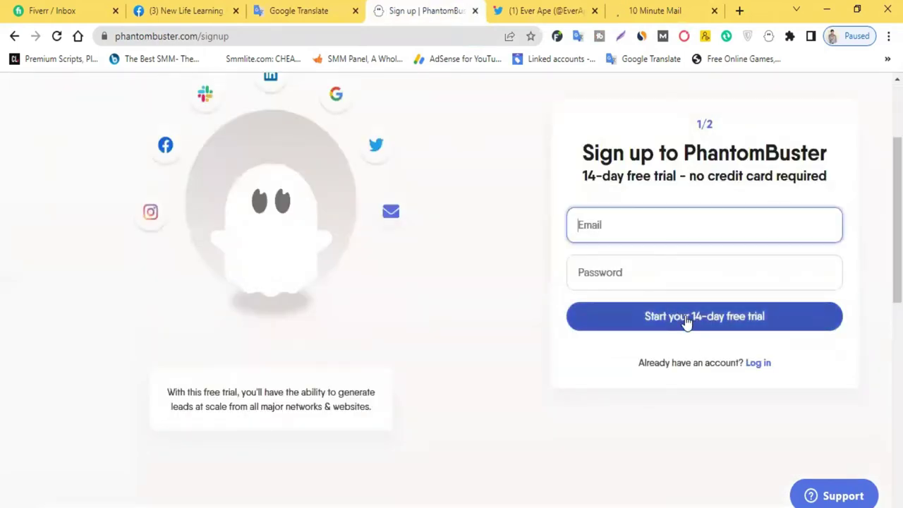
left_click(602, 226)
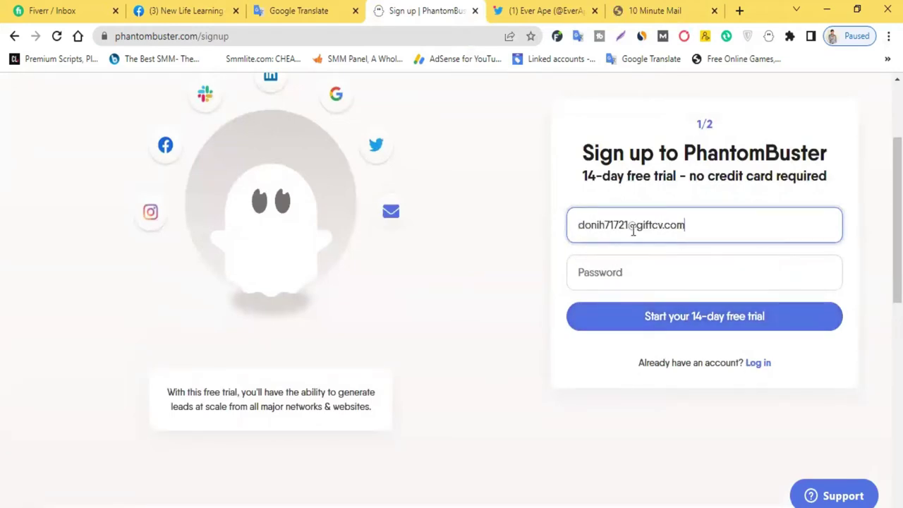
left_click_drag(637, 224, 577, 224)
key("ctrl+c")
left_click(631, 273)
key("ctrl+v")
left_click(677, 316)
Fill in first name, last name and company, choose Marketing as job title, and sign up
left_click(611, 181)
left_click(659, 209)
left_click(741, 179)
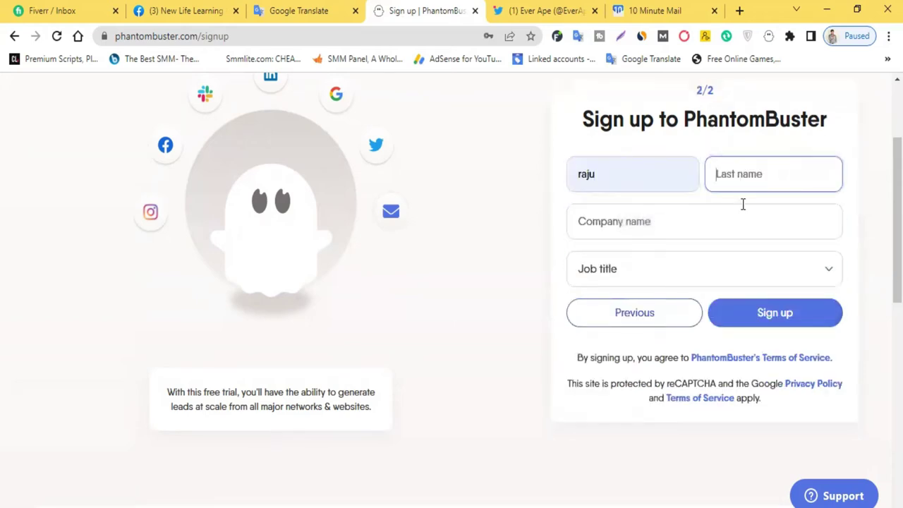
type("ahame")
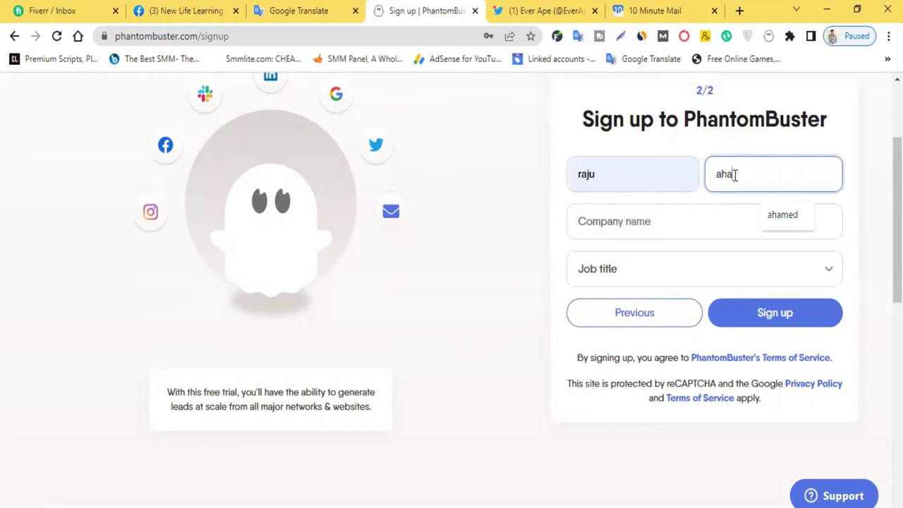
type("d")
left_click(709, 216)
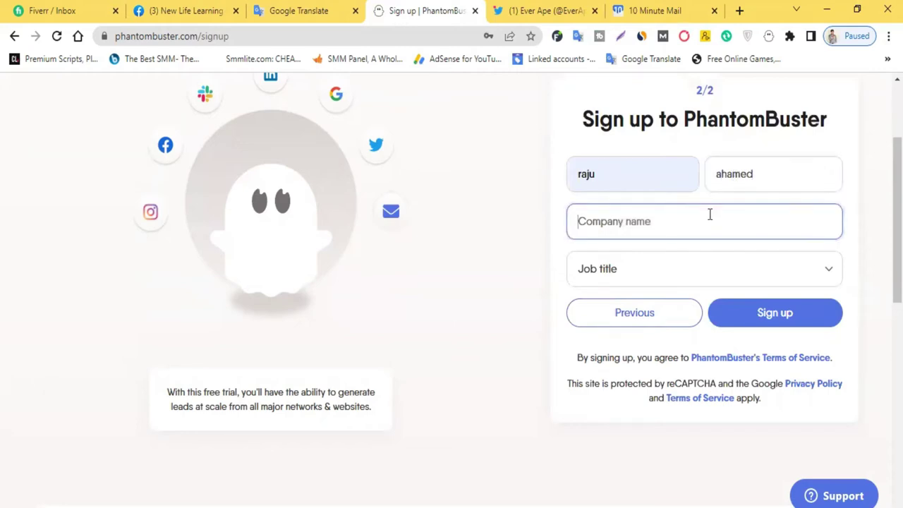
type("new life")
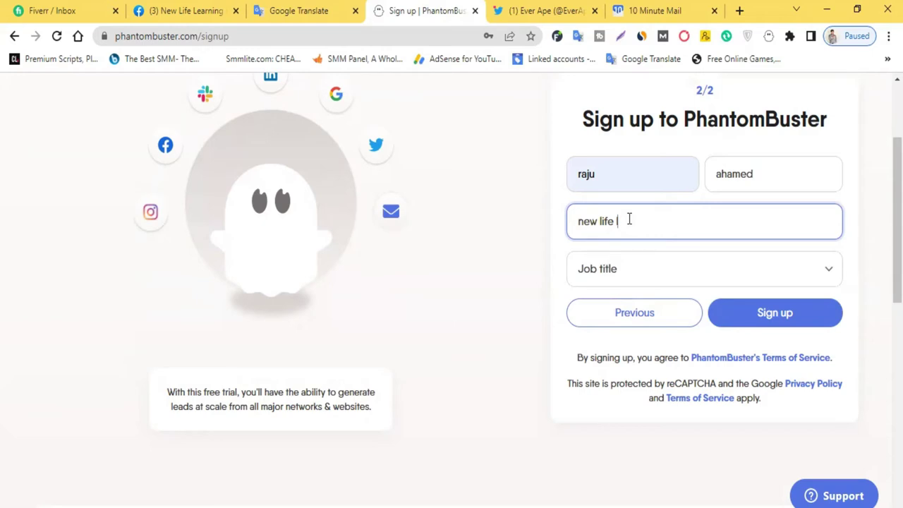
left_click(764, 314)
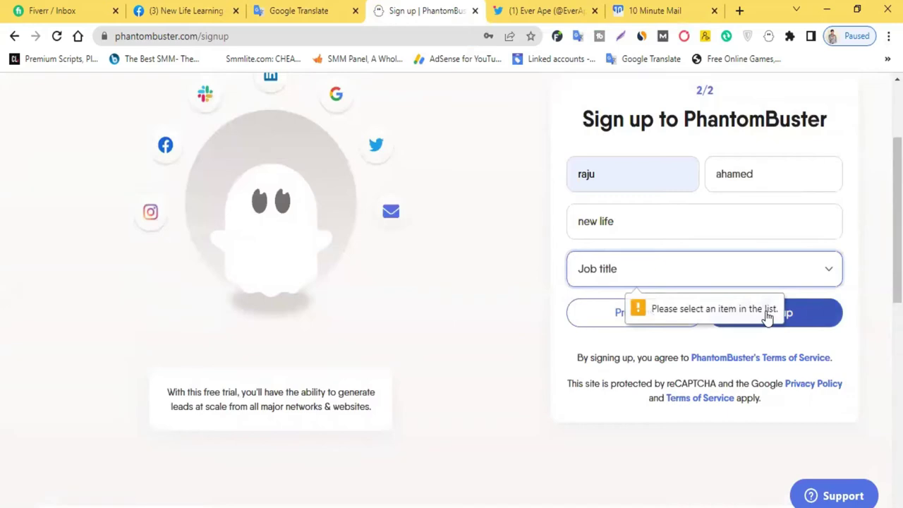
left_click(652, 278)
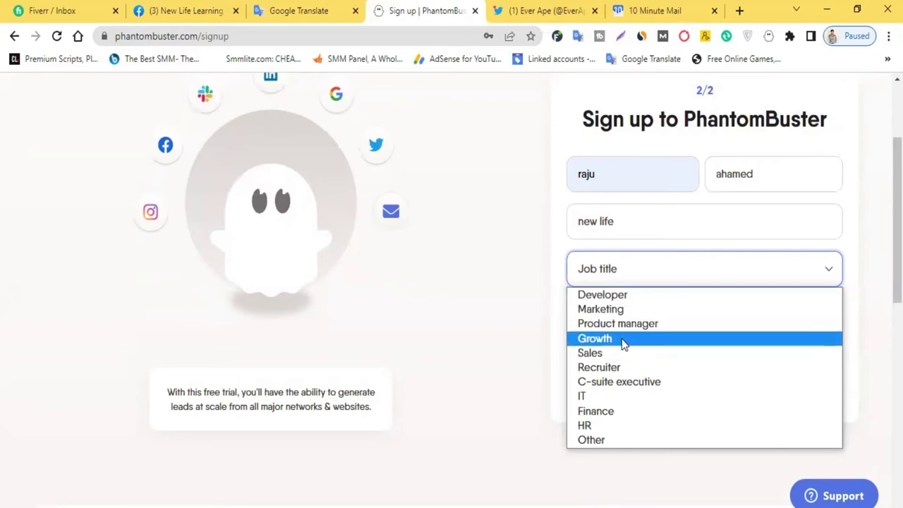
left_click(679, 311)
left_click(755, 323)
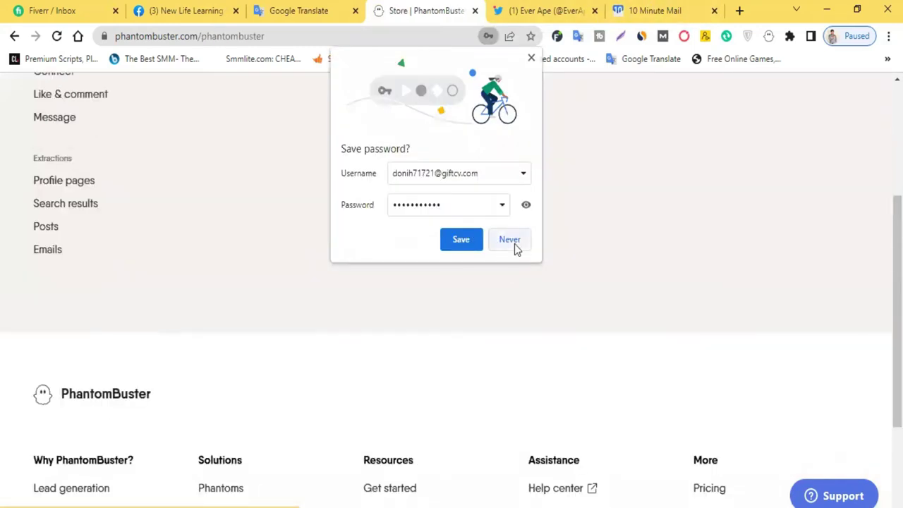
left_click(511, 240)
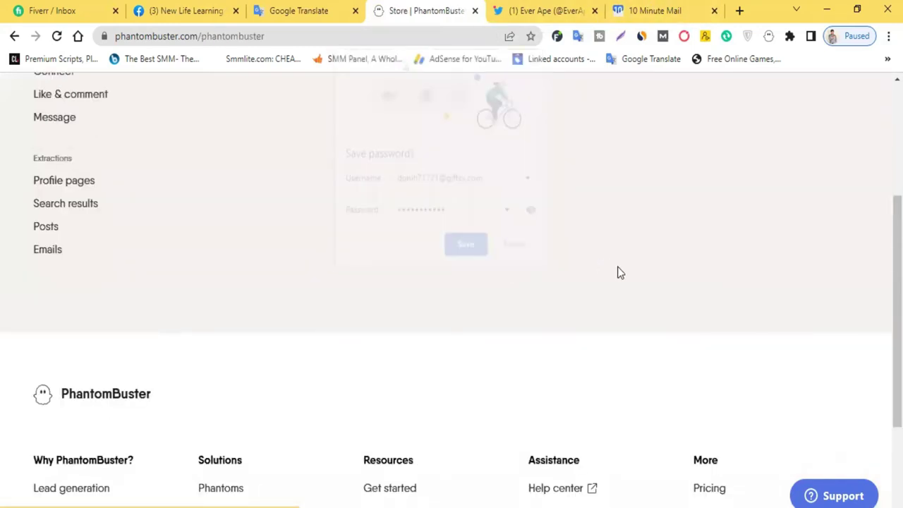
In 10 Minute Mail, open PhantomBuster's verification email and follow its Verify new email link
left_click(653, 11)
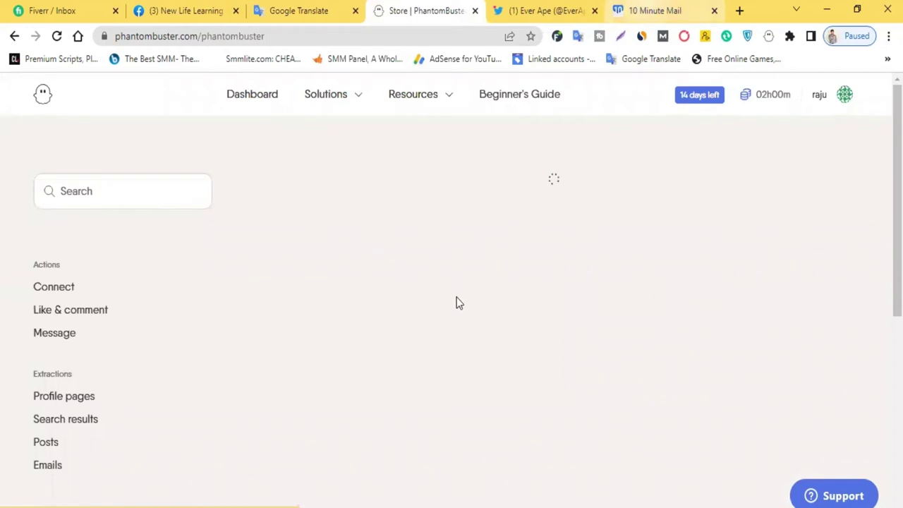
scroll(503, 309, "down", 5)
scroll(426, 301, "up", 1)
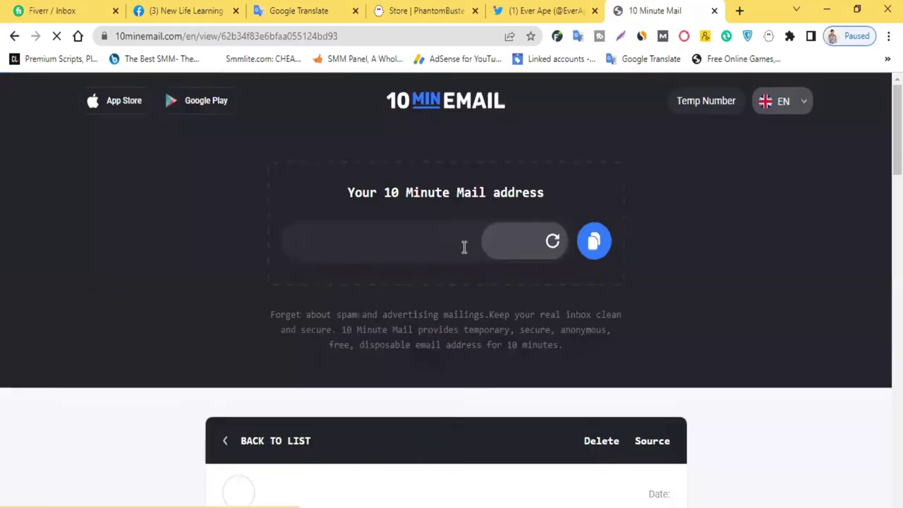
scroll(462, 264, "down", 5)
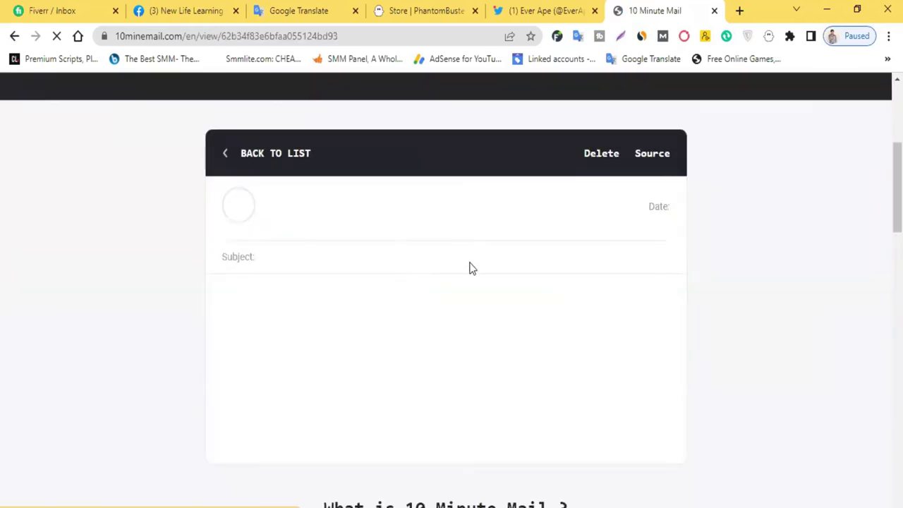
scroll(334, 346, "down", 4)
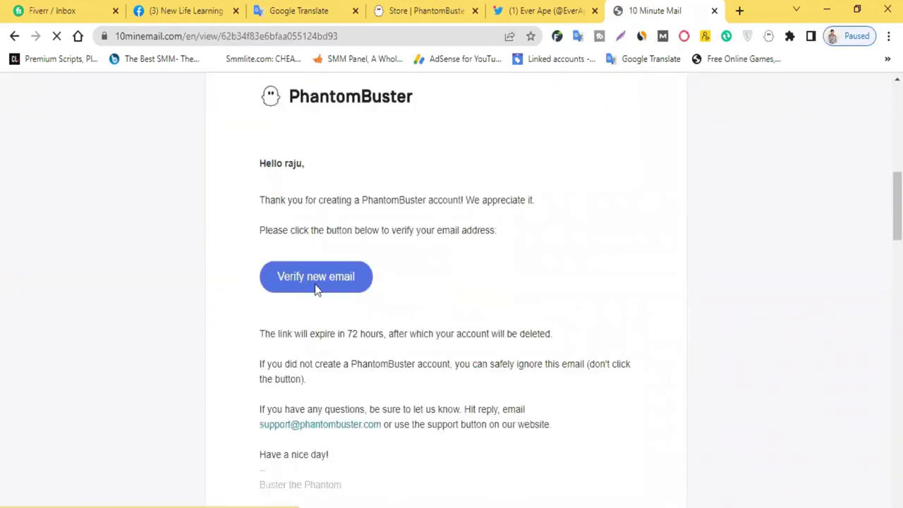
scroll(334, 315, "up", 1)
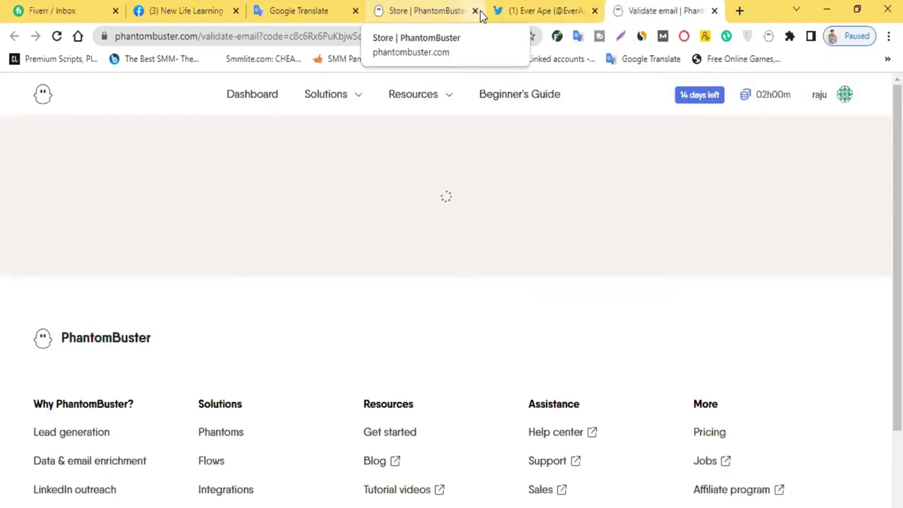
Close the old PhantomBuster store tab and show the store's Twitter phantoms from Solutions
left_click(478, 14)
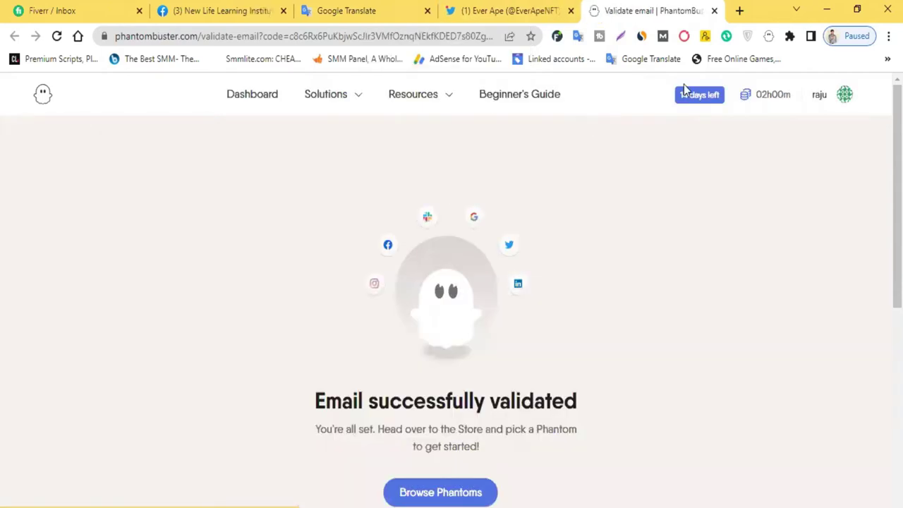
left_click(843, 104)
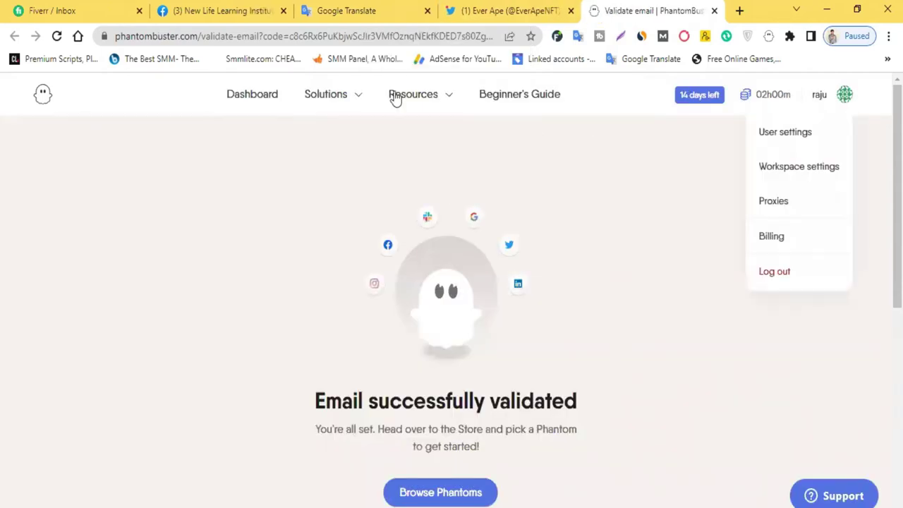
mouse_move(346, 103)
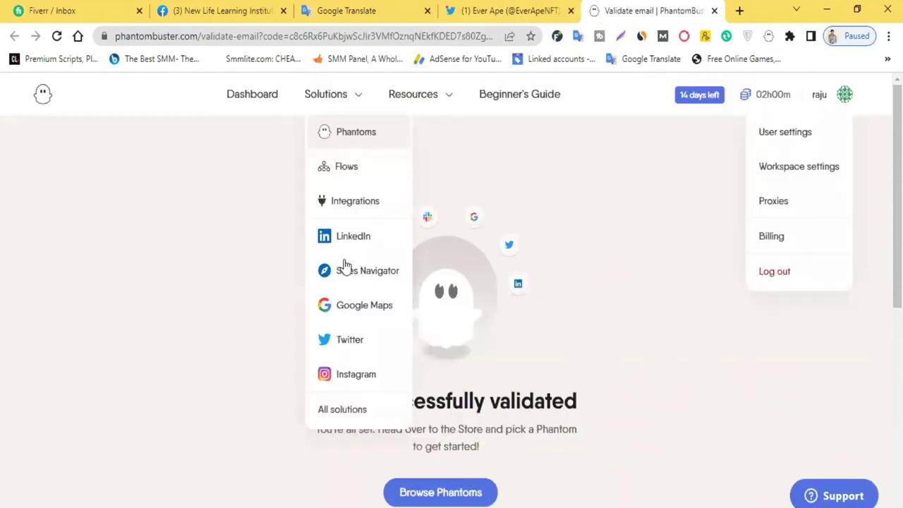
left_click(353, 339)
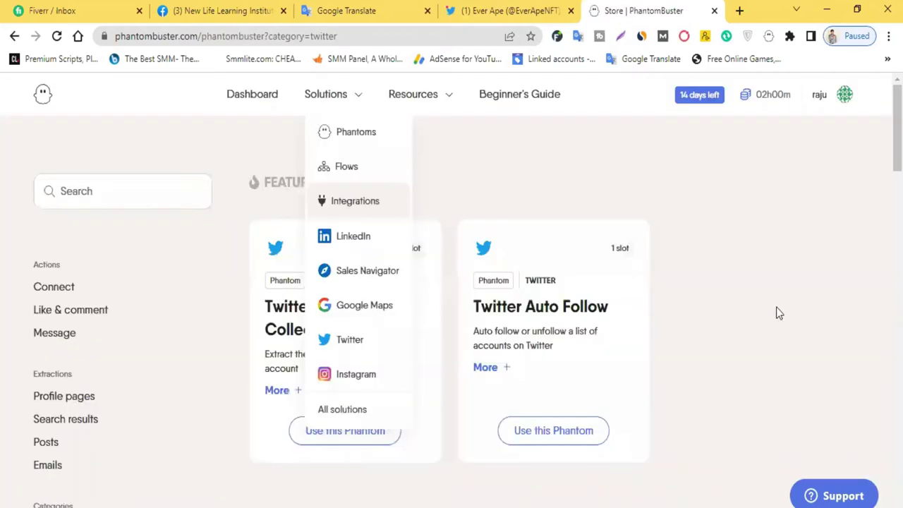
scroll(491, 321, "down", 1)
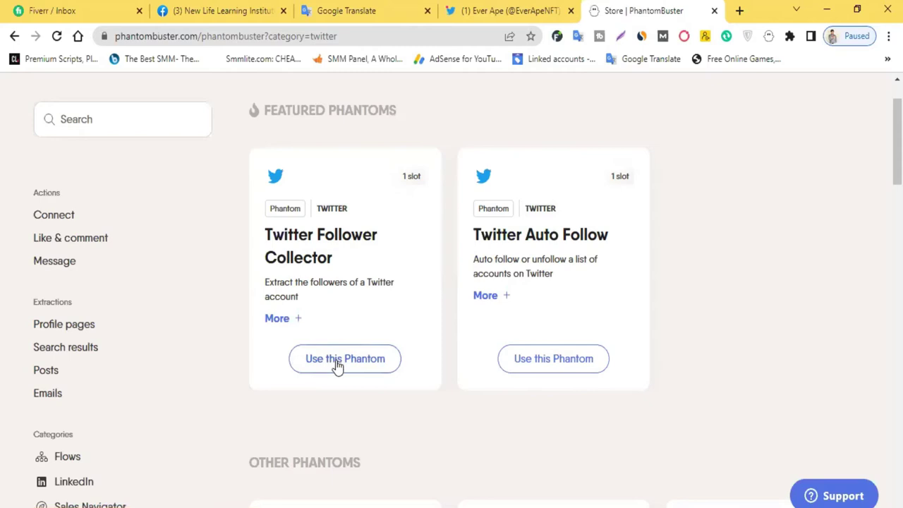
scroll(401, 304, "down", 4)
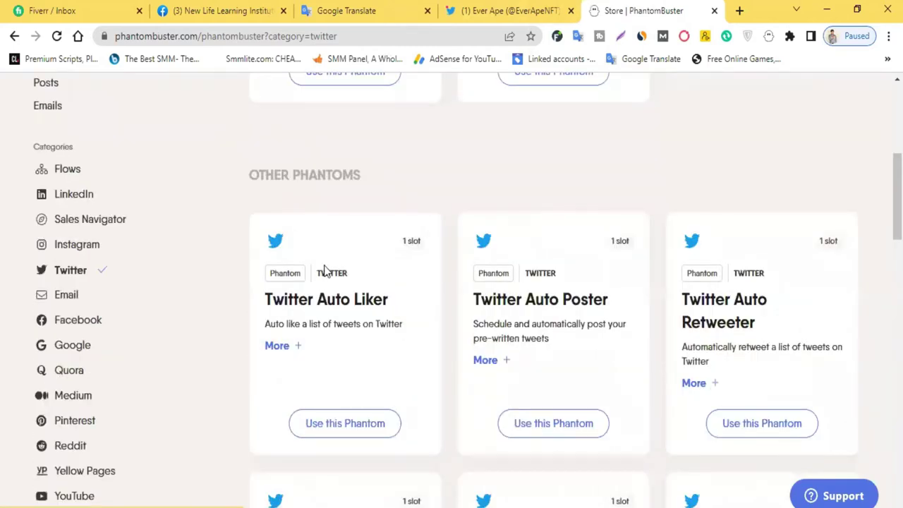
scroll(775, 297, "down", 1)
scroll(544, 298, "down", 2)
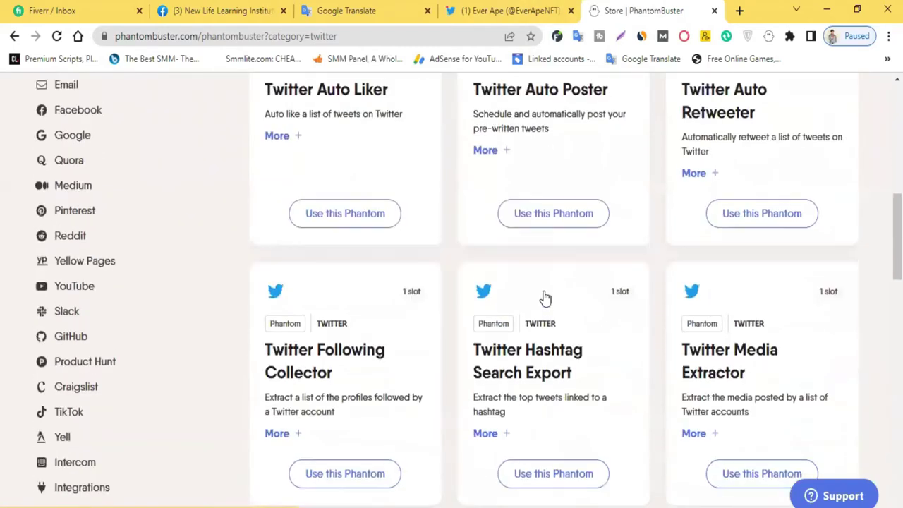
scroll(536, 370, "down", 1)
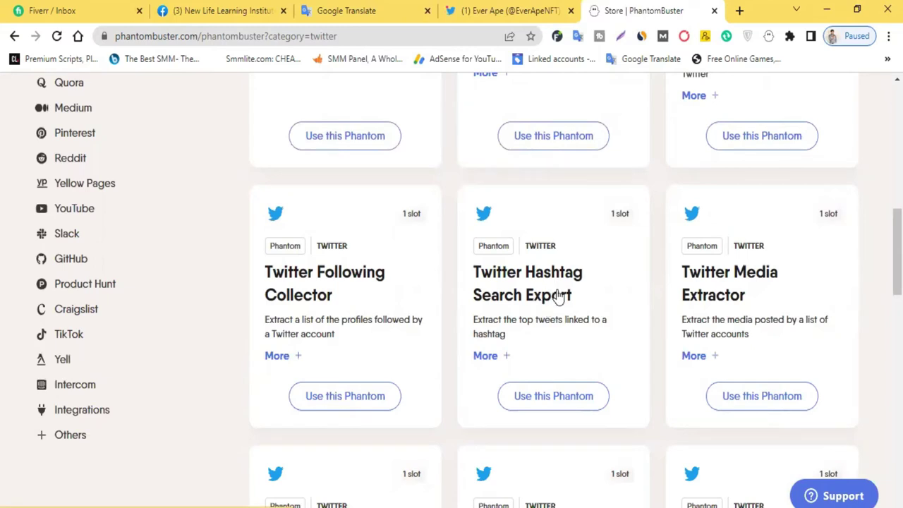
scroll(564, 296, "down", 2)
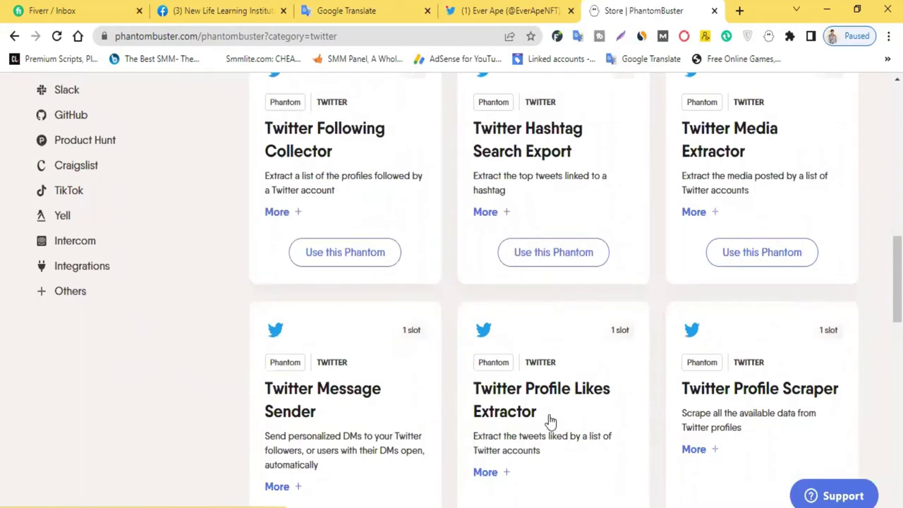
scroll(549, 419, "down", 1)
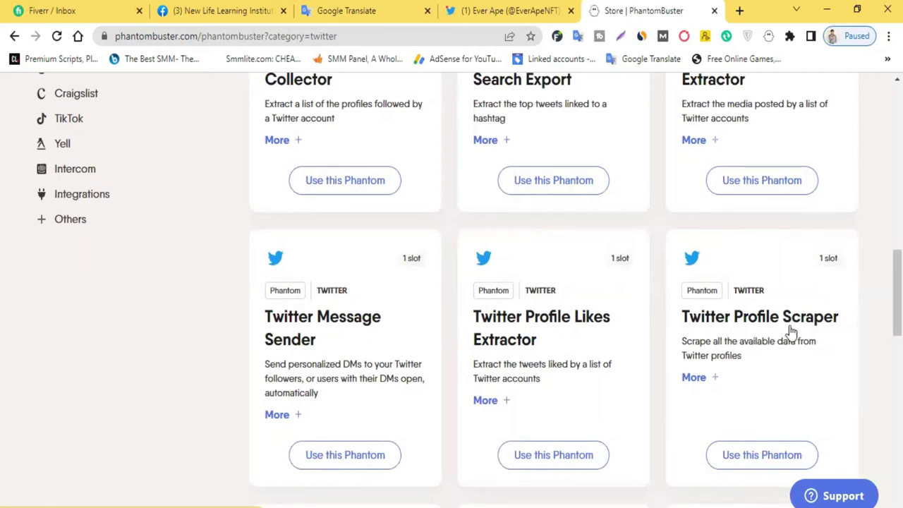
scroll(425, 329, "up", 5)
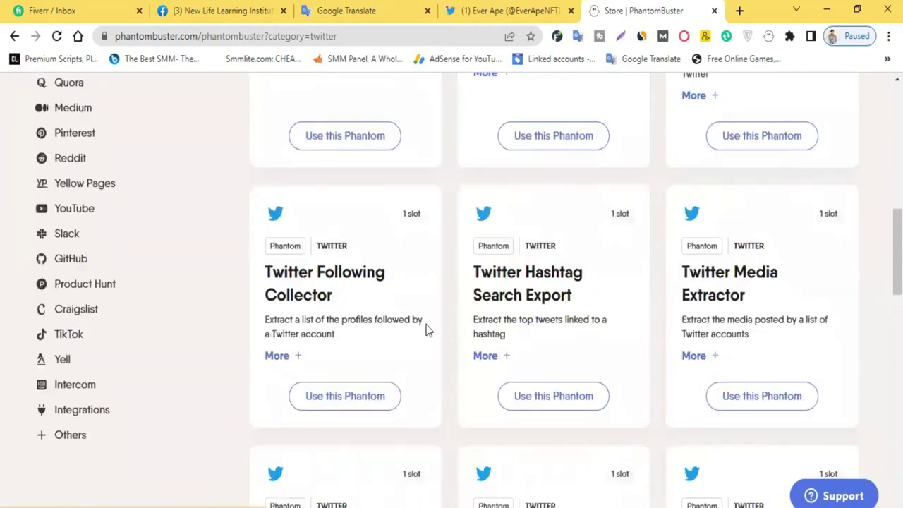
scroll(371, 256, "up", 1)
scroll(395, 248, "up", 6)
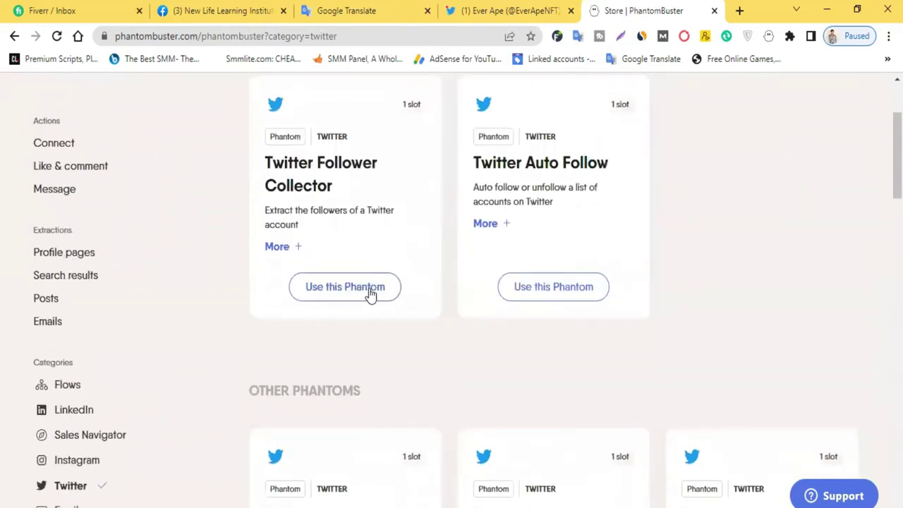
Open Ever Ape's followers page on Twitter, then return to the PhantomBuster store tab
left_click(533, 10)
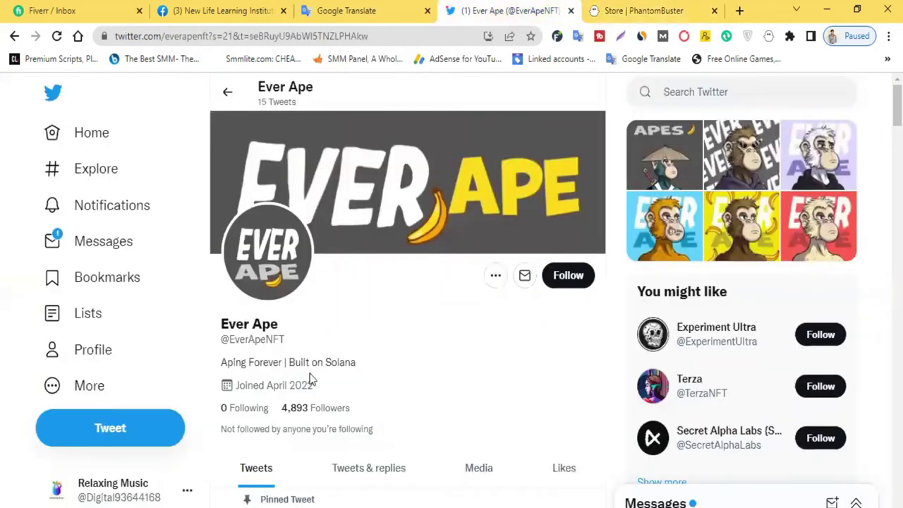
left_click(310, 410)
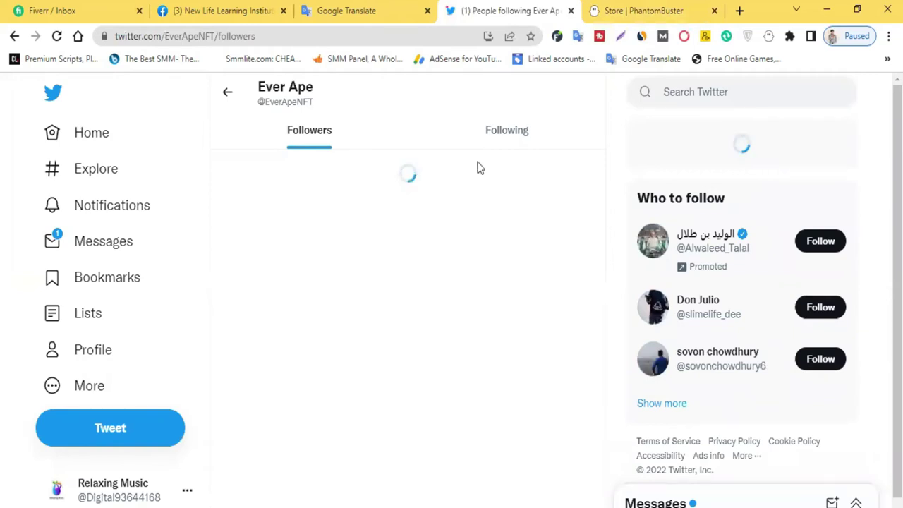
left_click(620, 8)
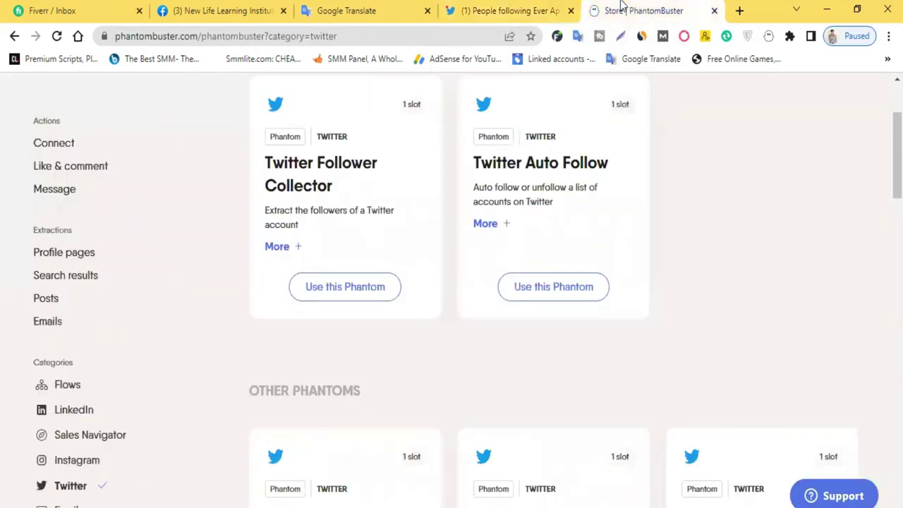
Start Twitter Follower Collector setup, fill the session cookie via Connect to Twitter, and save
left_click(328, 289)
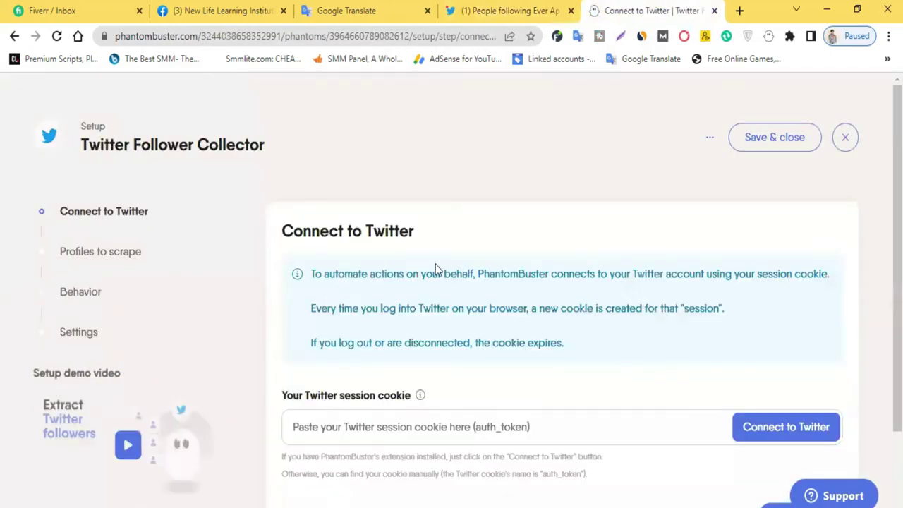
scroll(469, 270, "down", 1)
left_click(389, 355)
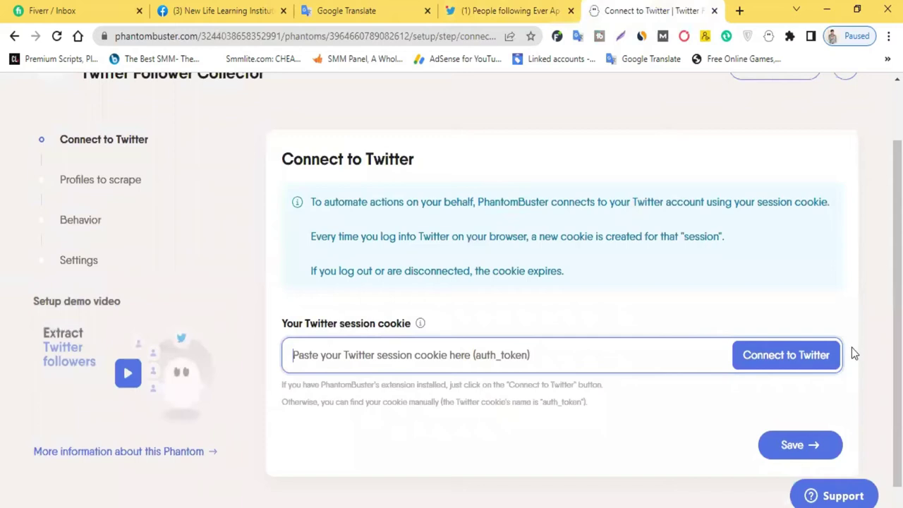
left_click(763, 363)
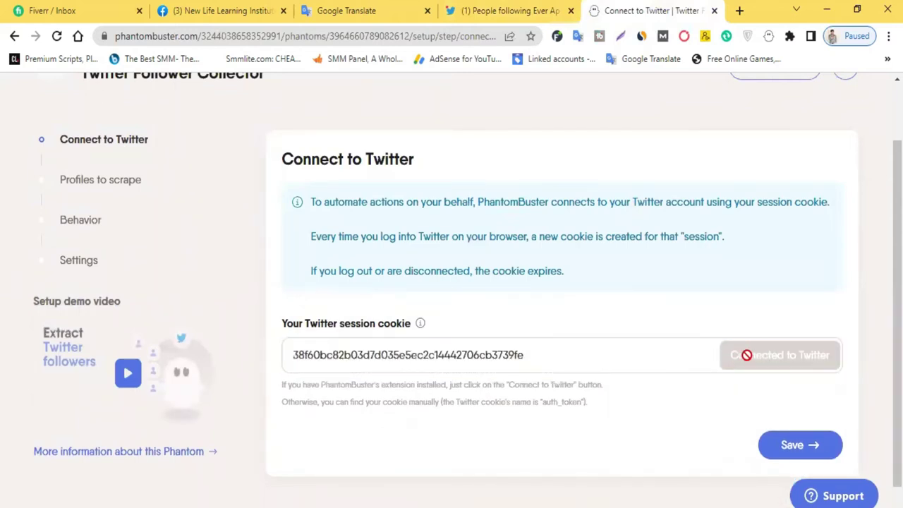
left_click_drag(376, 356, 508, 356)
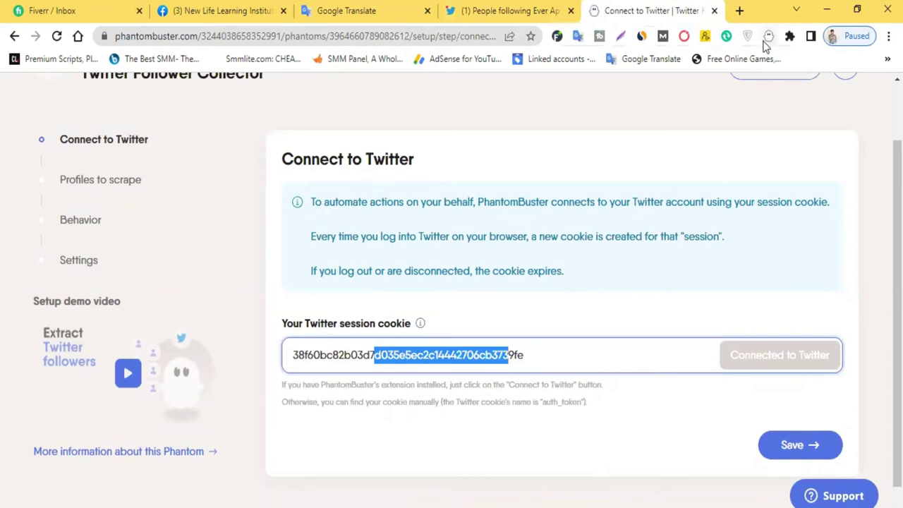
left_click_drag(297, 354, 557, 365)
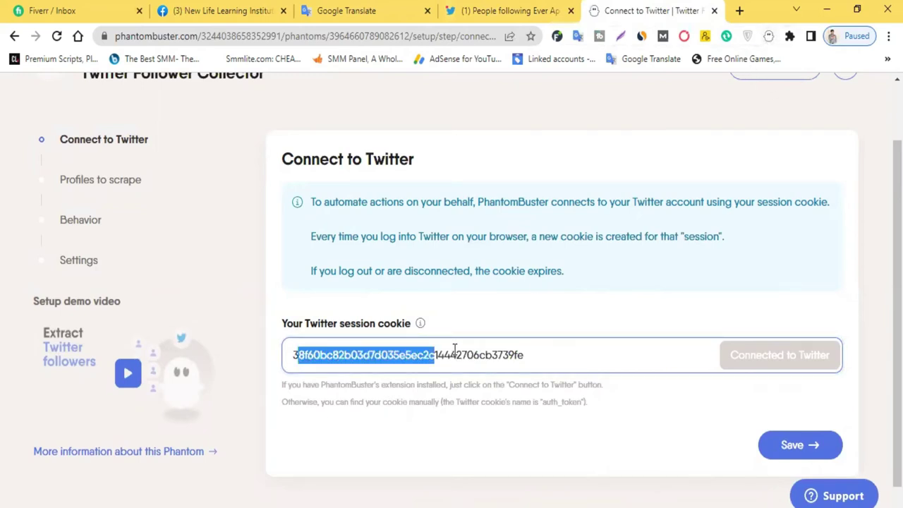
left_click(802, 445)
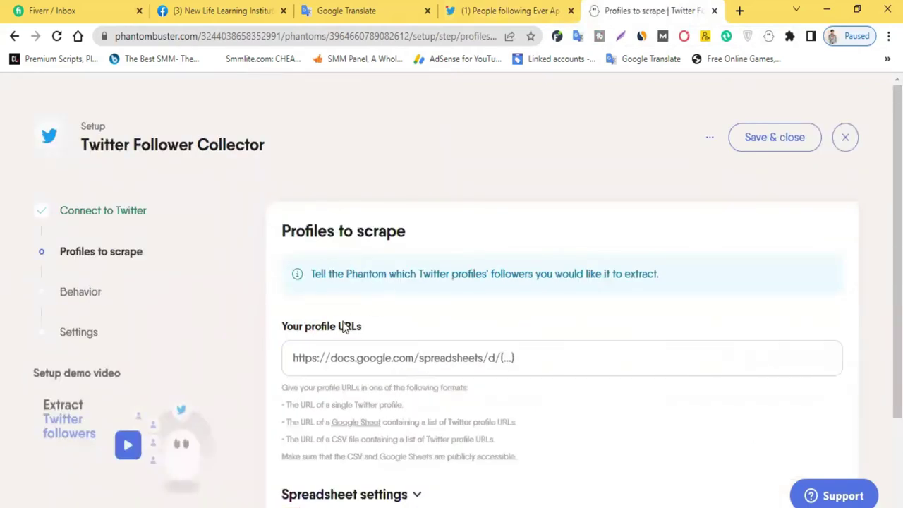
scroll(384, 348, "down", 1)
scroll(424, 296, "down", 2)
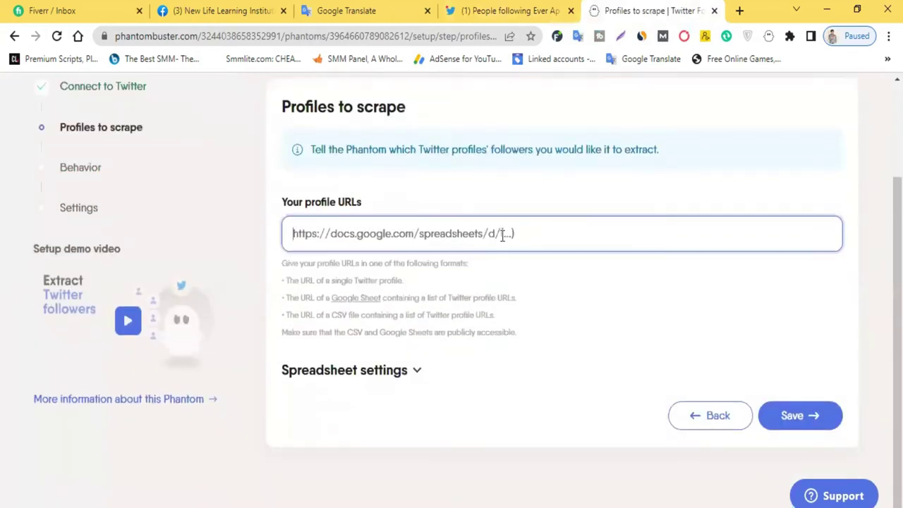
scroll(479, 232, "up", 2)
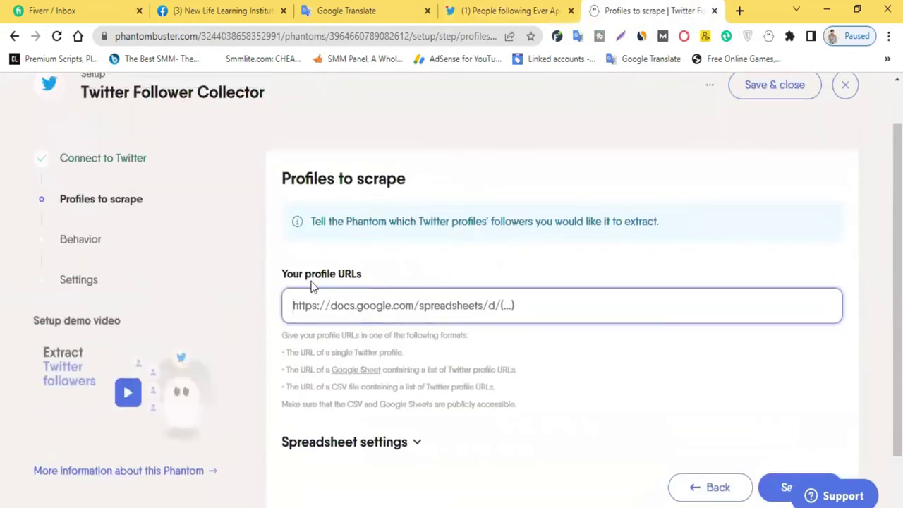
left_click(476, 10)
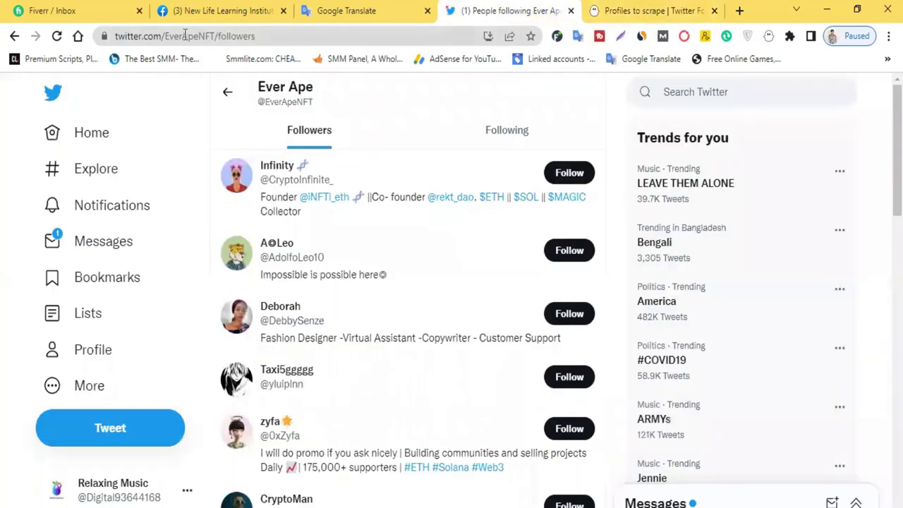
left_click_drag(215, 36, 113, 38)
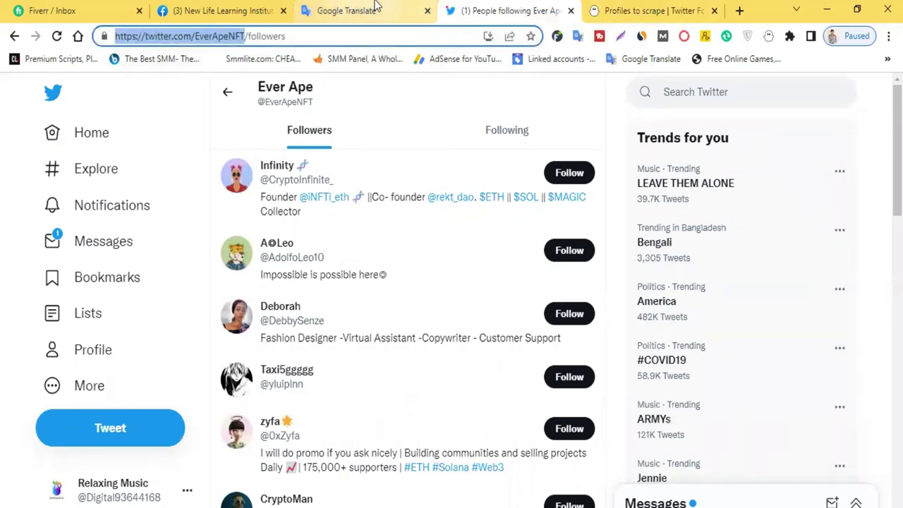
left_click(653, 10)
left_click(354, 305)
type("https://twitter.com/EverApeNFT")
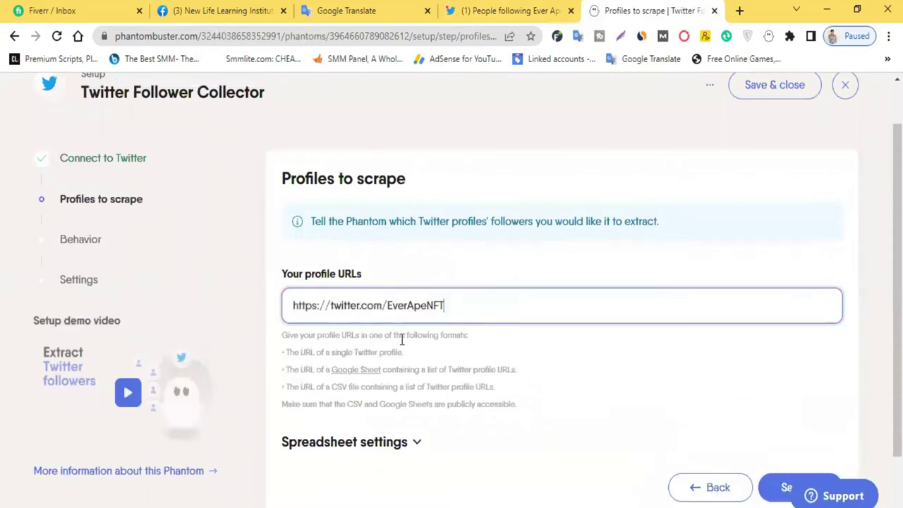
Expand Spreadsheet settings and save the Profiles to scrape step
scroll(695, 394, "down", 2)
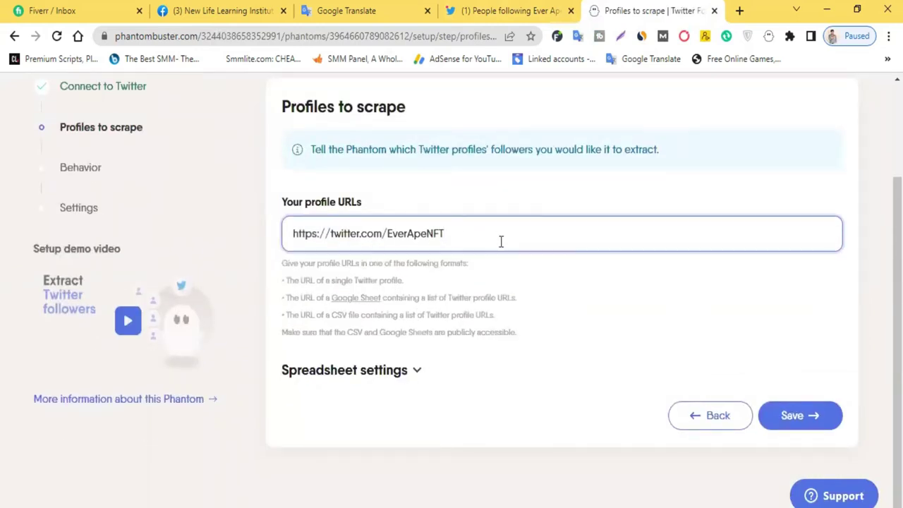
left_click(417, 373)
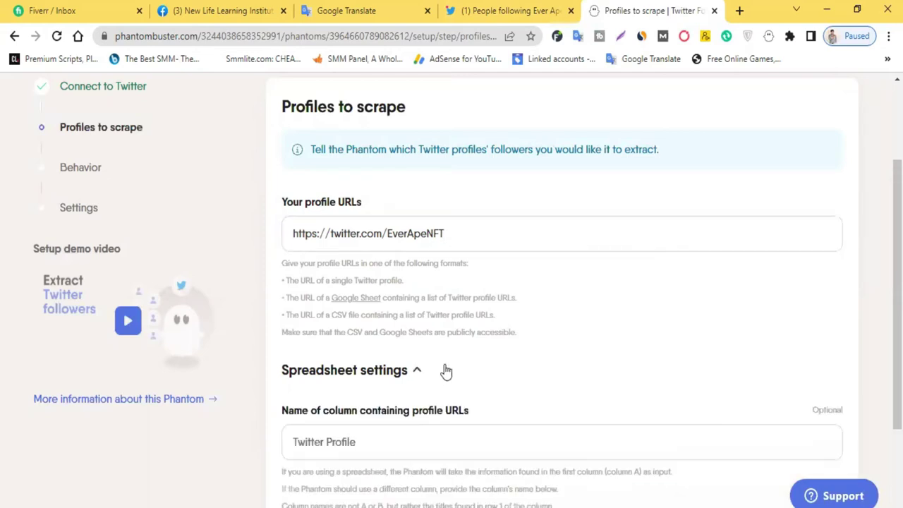
scroll(442, 371, "down", 2)
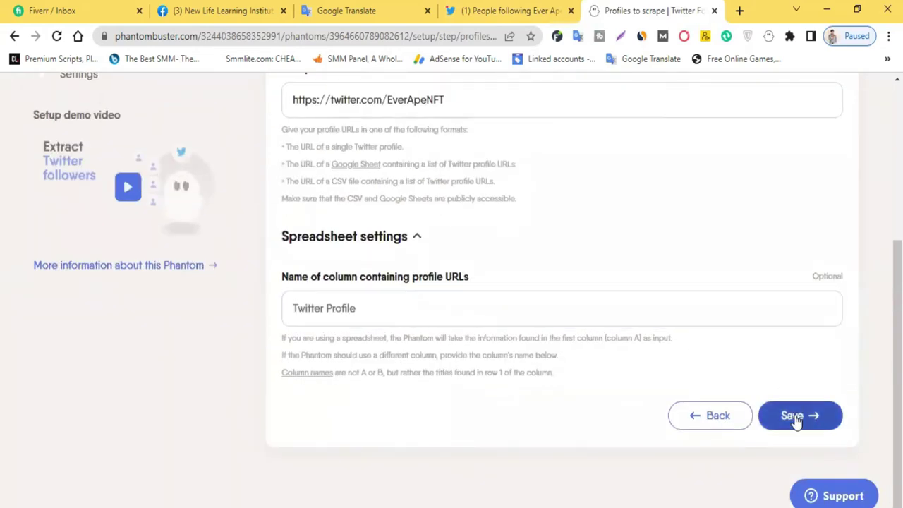
left_click(796, 417)
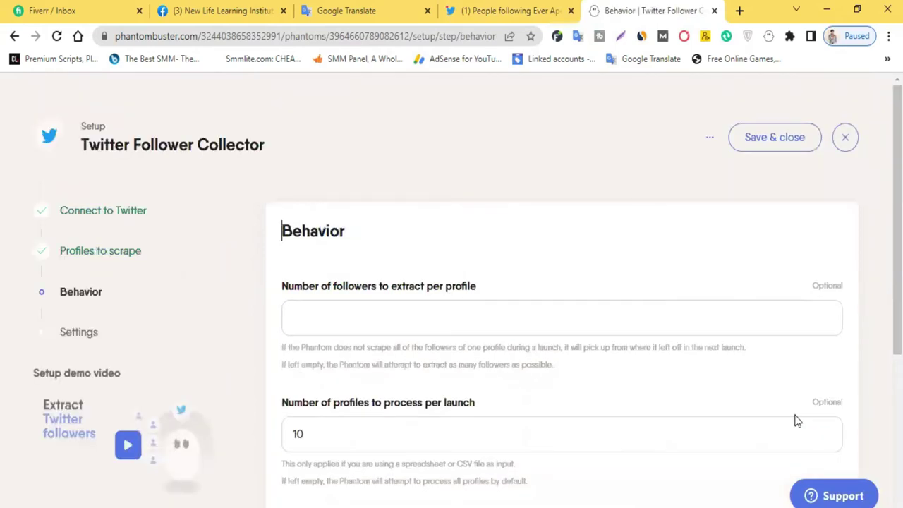
Copy Ever Ape's follower count from Twitter into followers to extract per profile (4892)
left_click(346, 324)
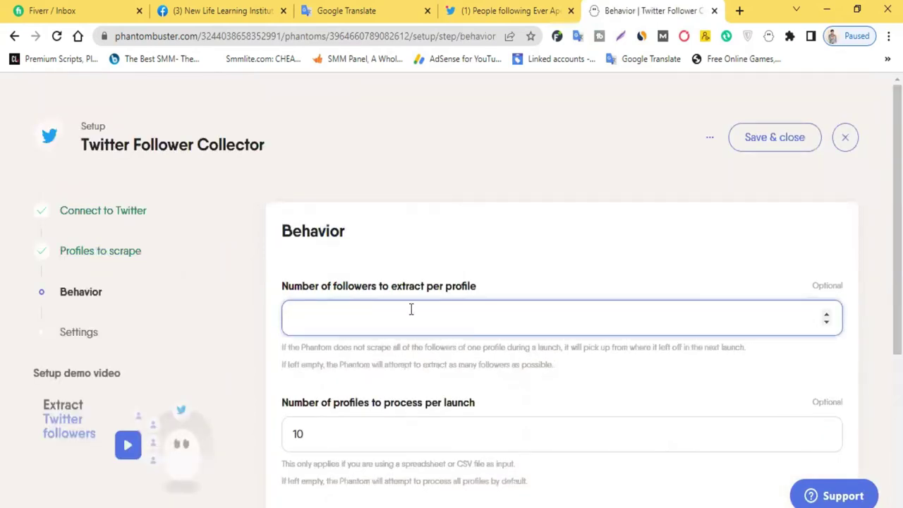
left_click(477, 9)
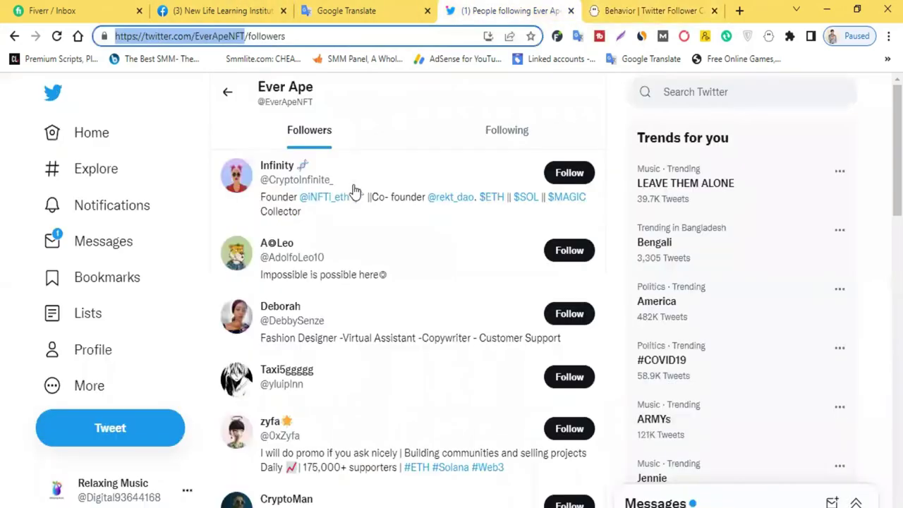
left_click(228, 97)
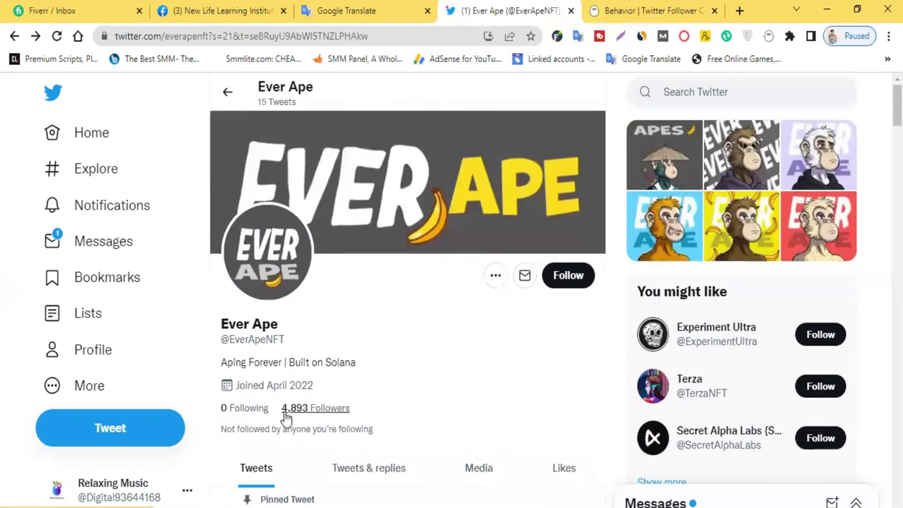
left_click_drag(282, 408, 310, 408)
left_click(638, 11)
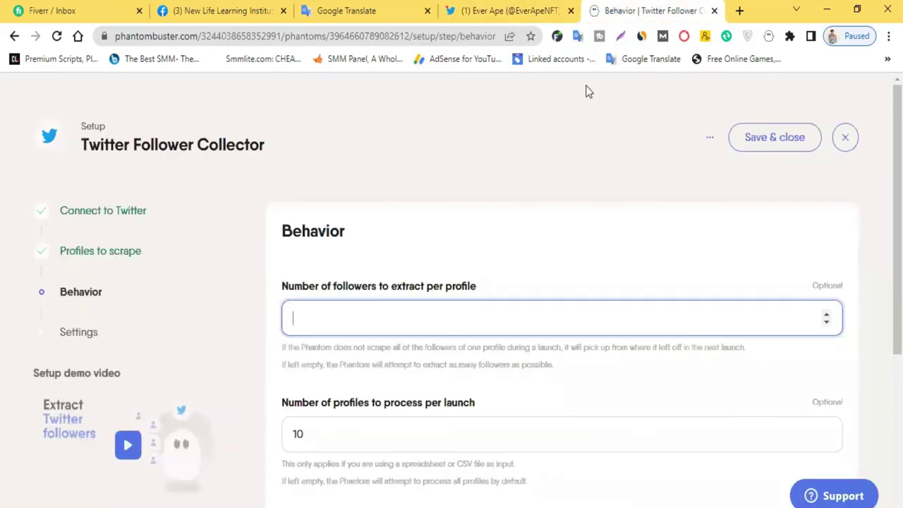
type("4893")
scroll(483, 316, "down", 3)
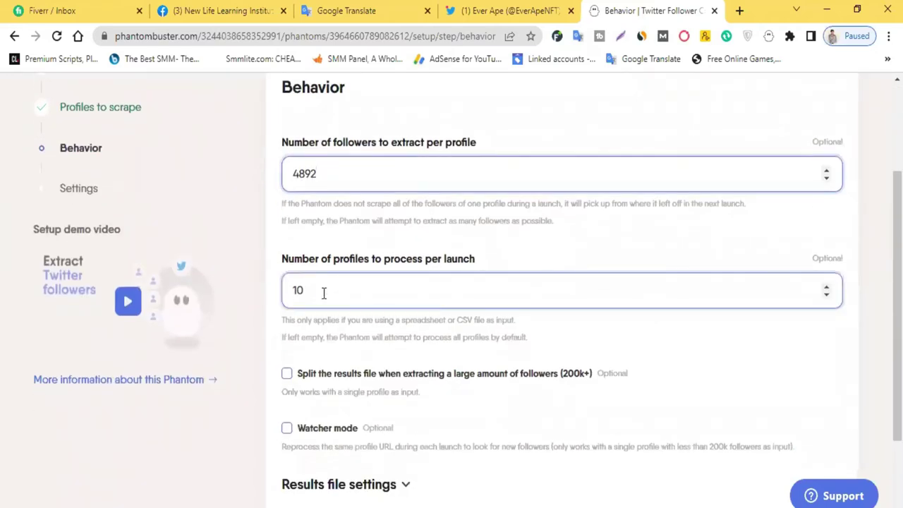
scroll(377, 290, "down", 2)
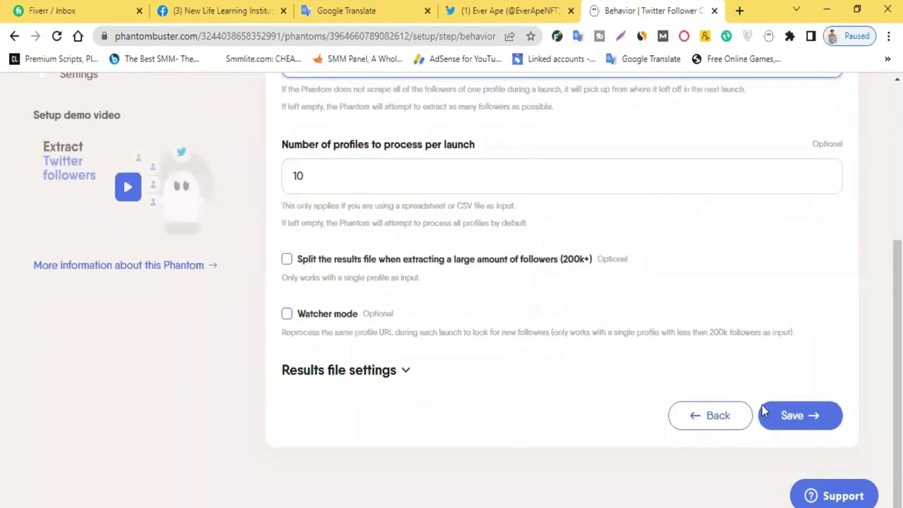
Save the Behavior step and the Settings step of the follower collector
left_click(800, 409)
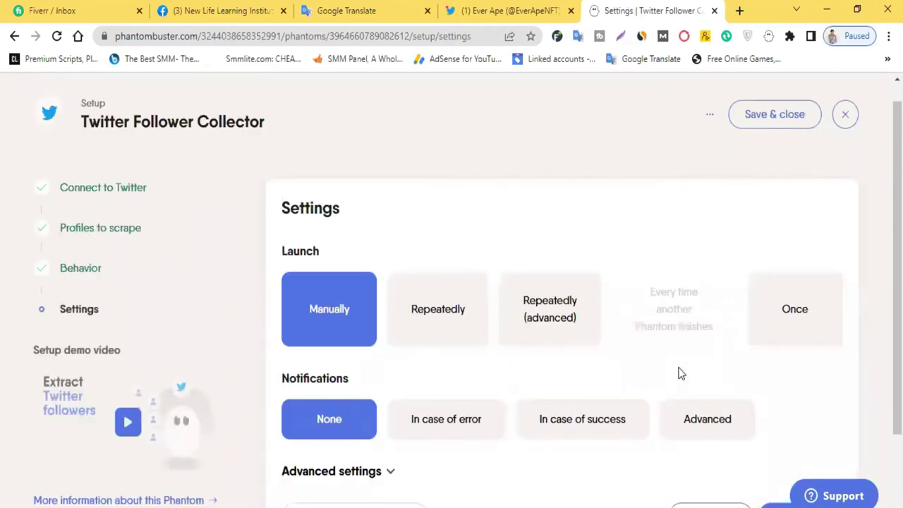
scroll(484, 268, "down", 2)
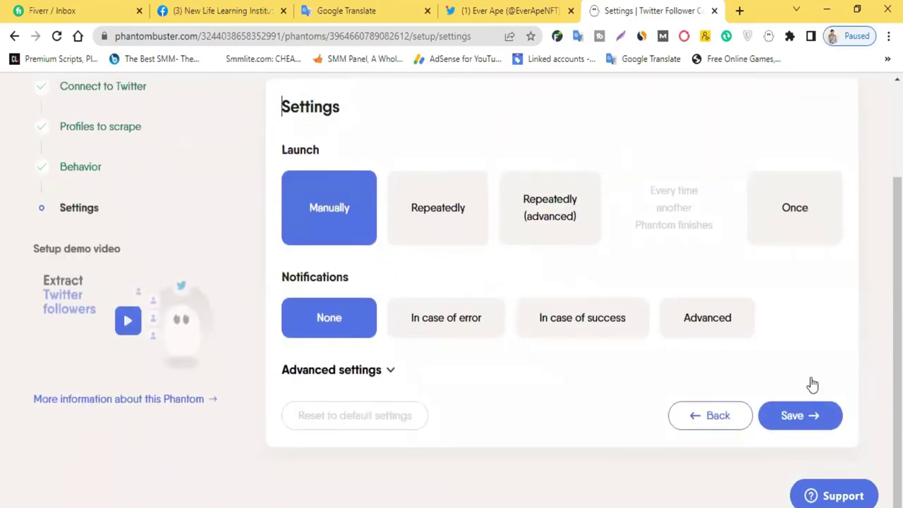
left_click(793, 427)
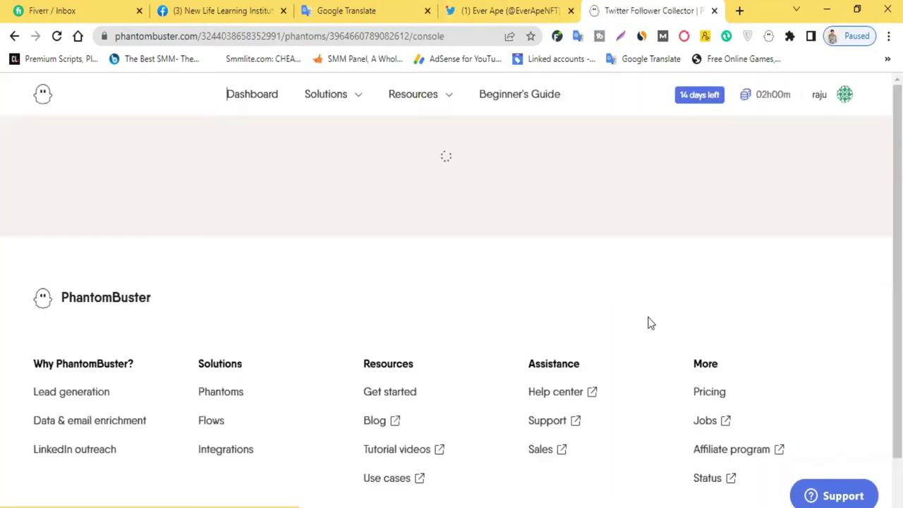
Launch the Twitter Follower Collector run from its console
scroll(585, 302, "down", 3)
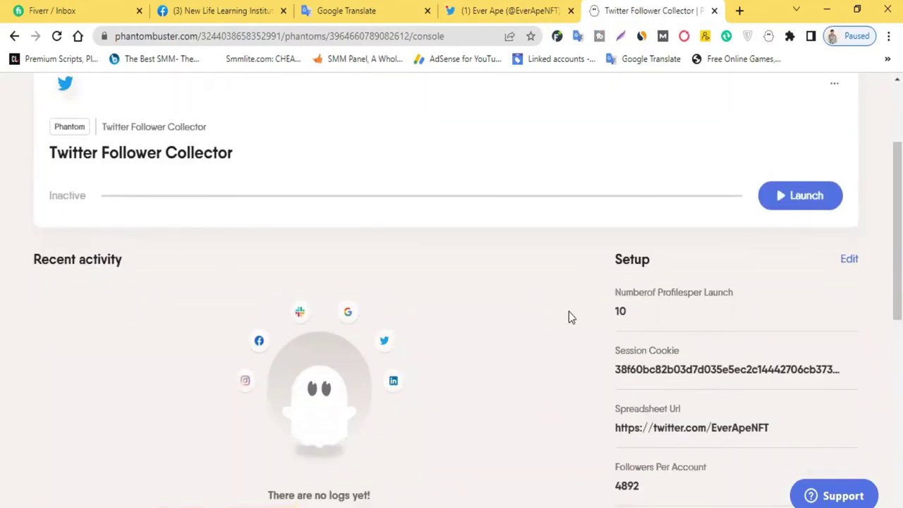
scroll(398, 263, "down", 2)
scroll(373, 316, "up", 3)
left_click(788, 203)
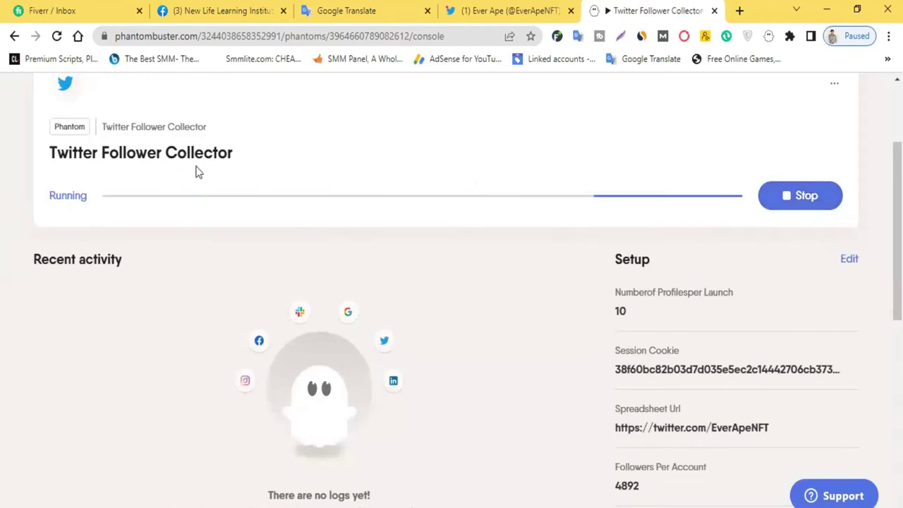
scroll(346, 198, "down", 1)
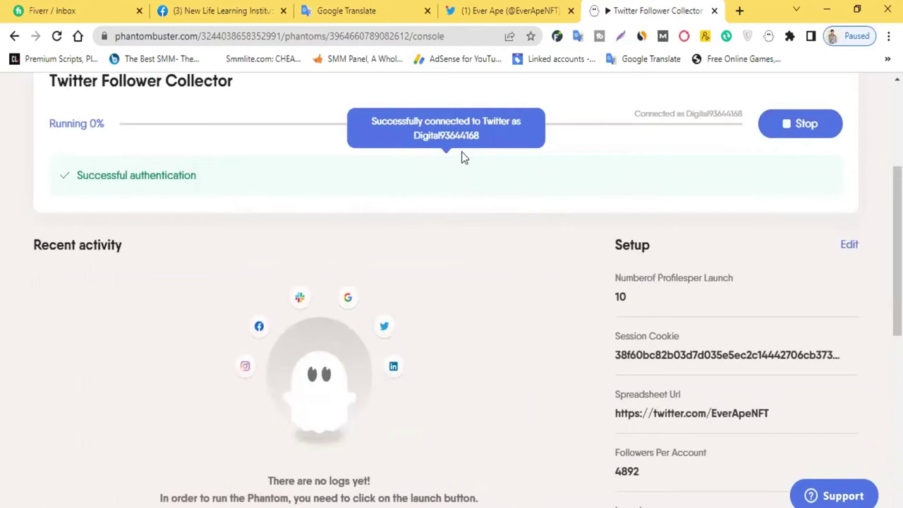
Watch the run's progress and loaded-profiles count until it reports 4384 followers collected
scroll(557, 187, "up", 2)
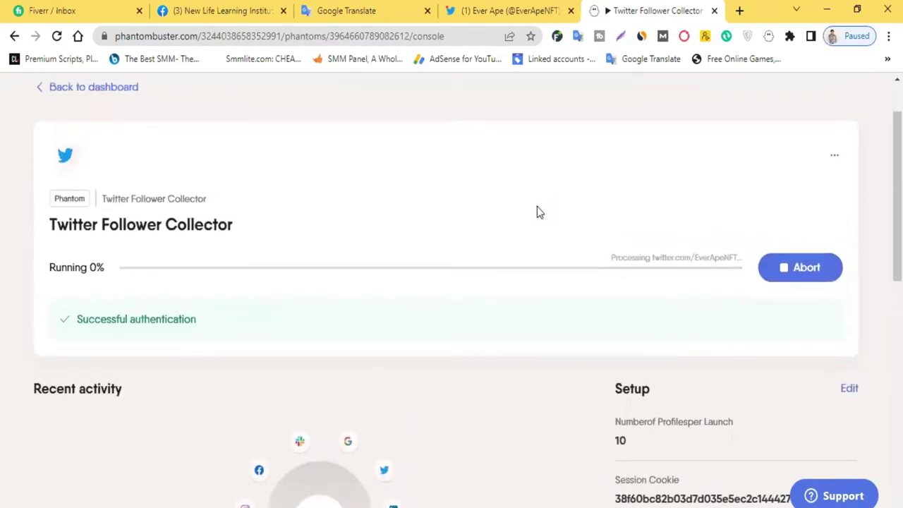
double_click(96, 266)
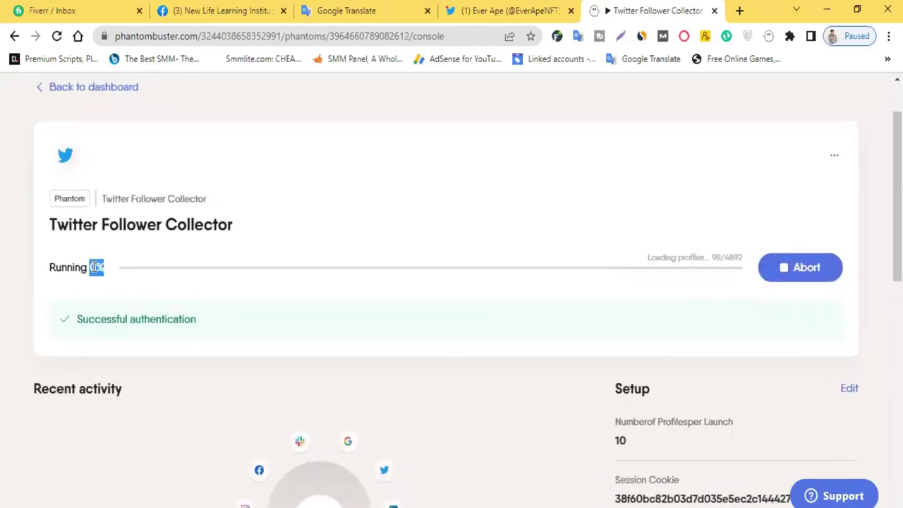
left_click(716, 260)
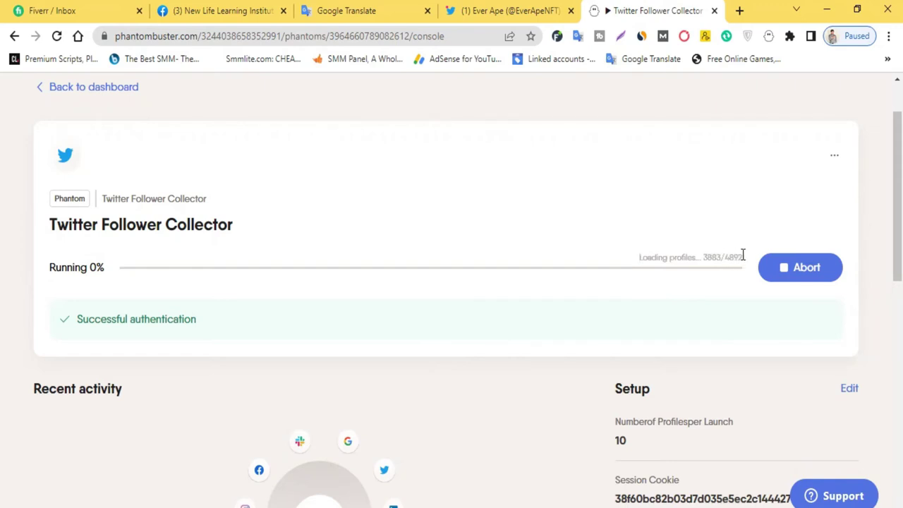
left_click_drag(743, 255, 706, 257)
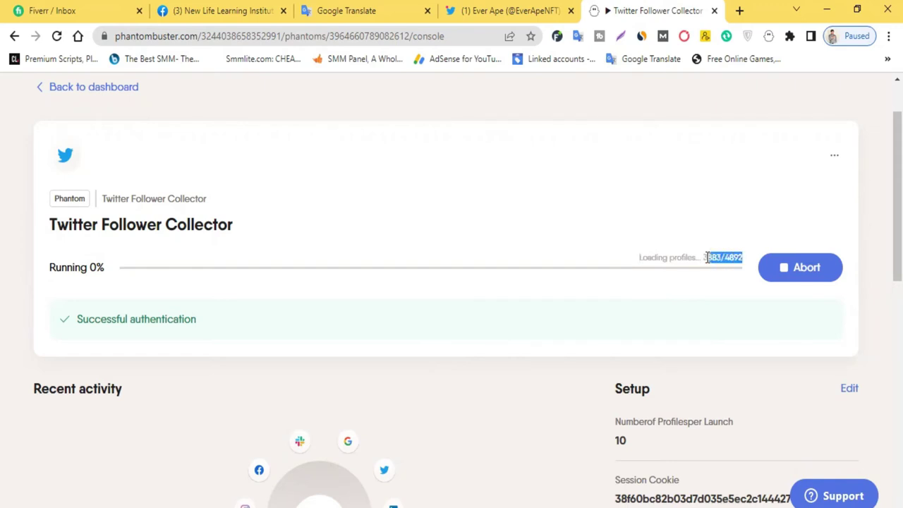
double_click(712, 259)
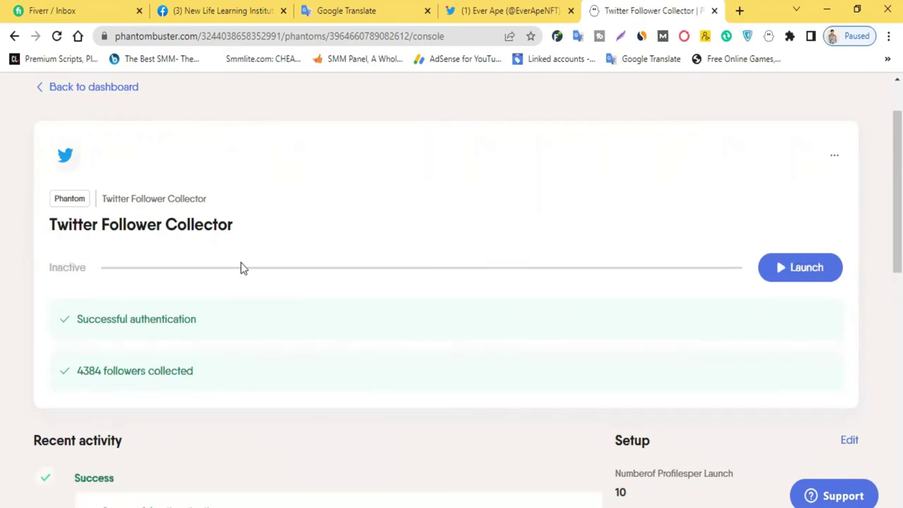
Download result.csv and the Download CSV file, then close the collector tab
scroll(639, 315, "down", 1)
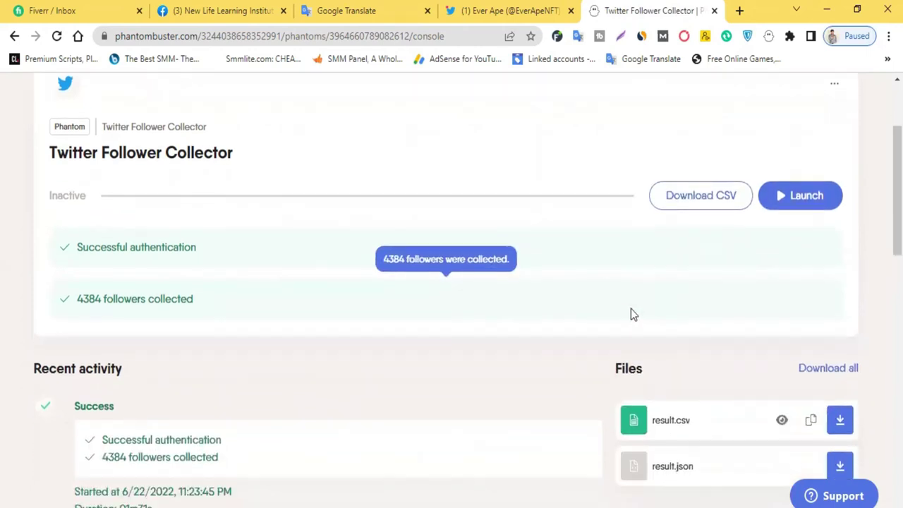
scroll(578, 292, "up", 1)
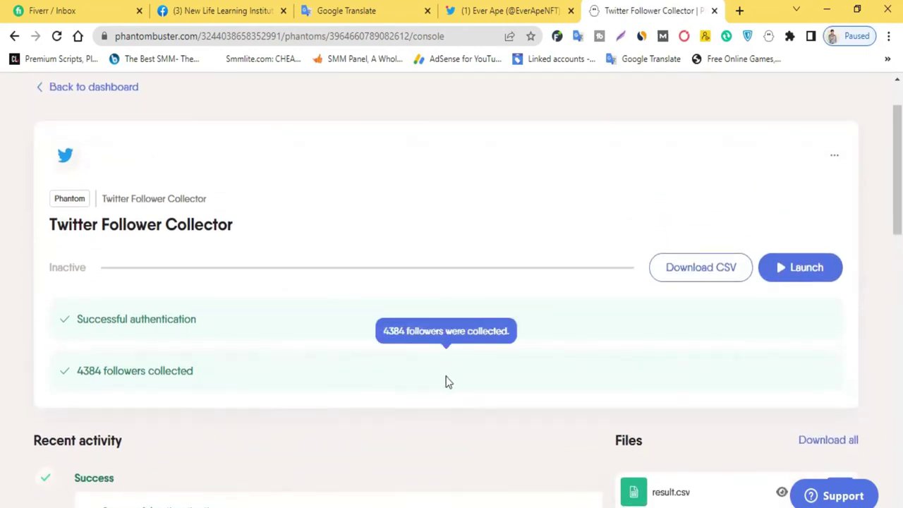
scroll(752, 413, "down", 2)
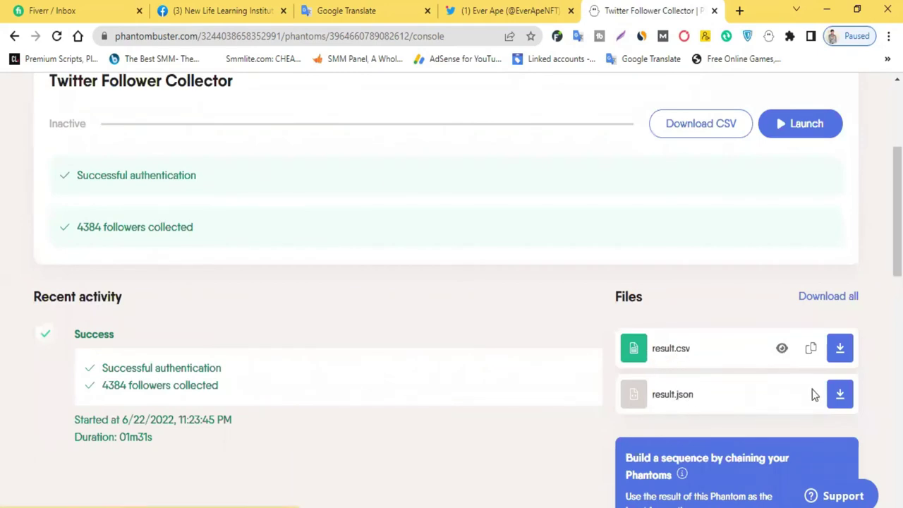
left_click(836, 355)
left_click(671, 130)
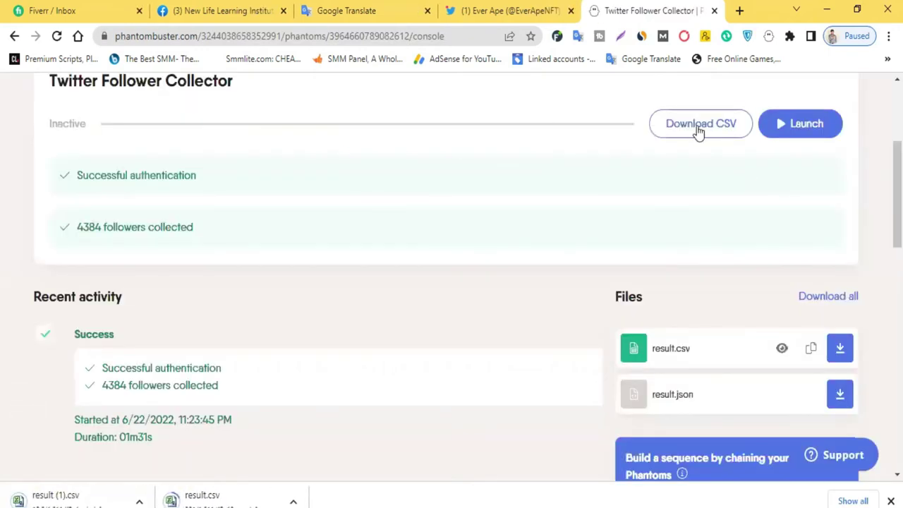
left_click(713, 11)
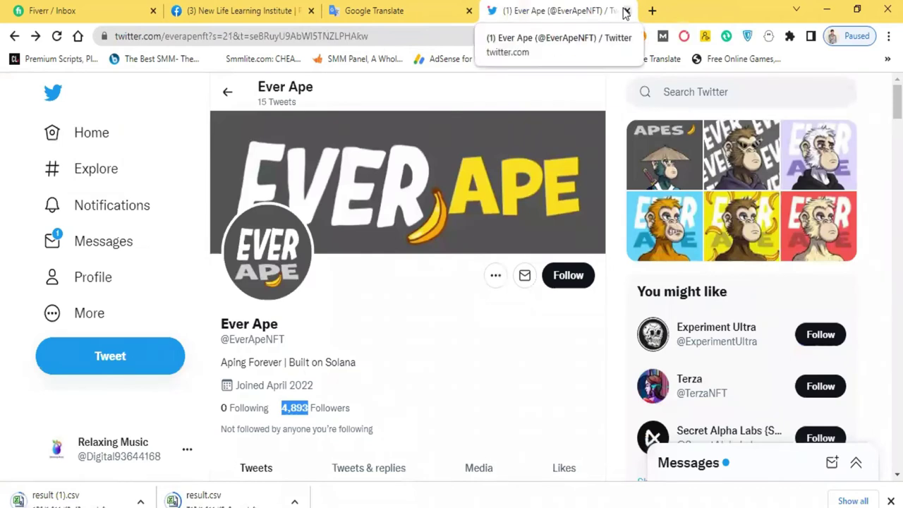
Close the Ever Ape tab and reopen the copied everapenft link in a new tab
left_click(625, 10)
triple_click(108, 304)
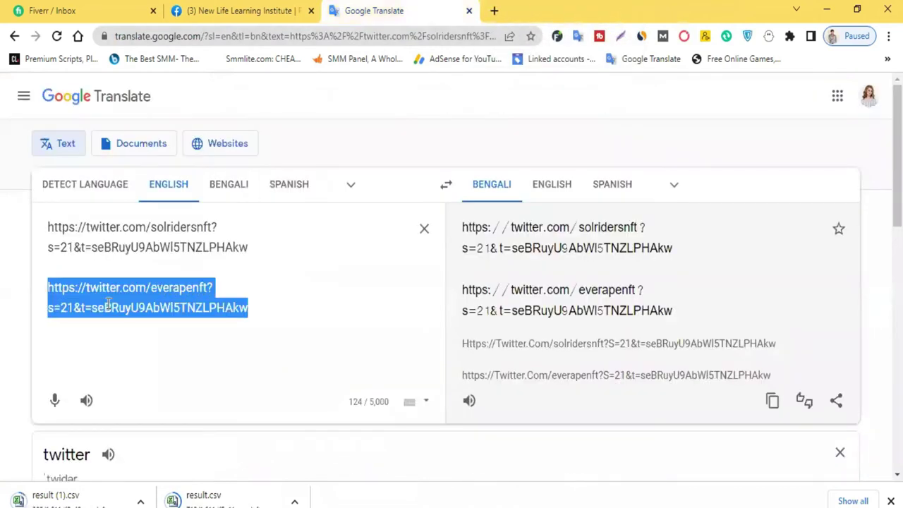
right_click(108, 304)
left_click(169, 104)
left_click(494, 10)
right_click(337, 36)
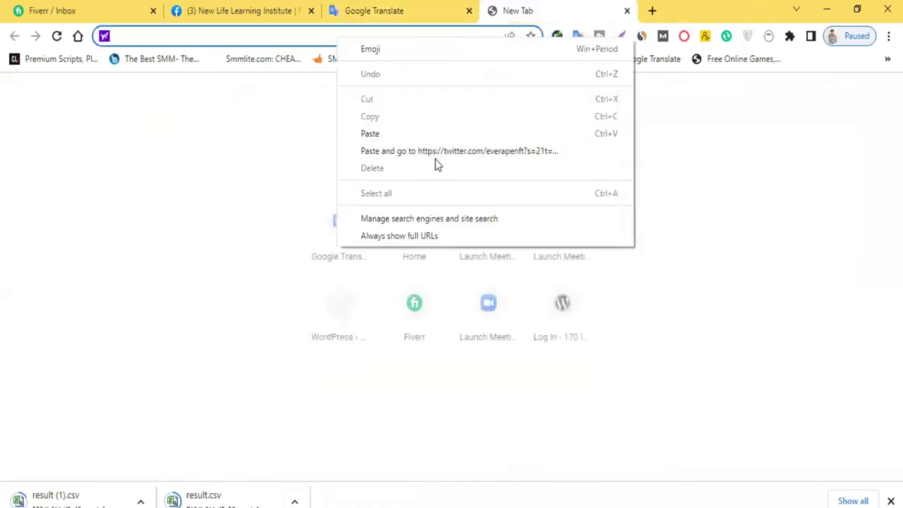
left_click(439, 152)
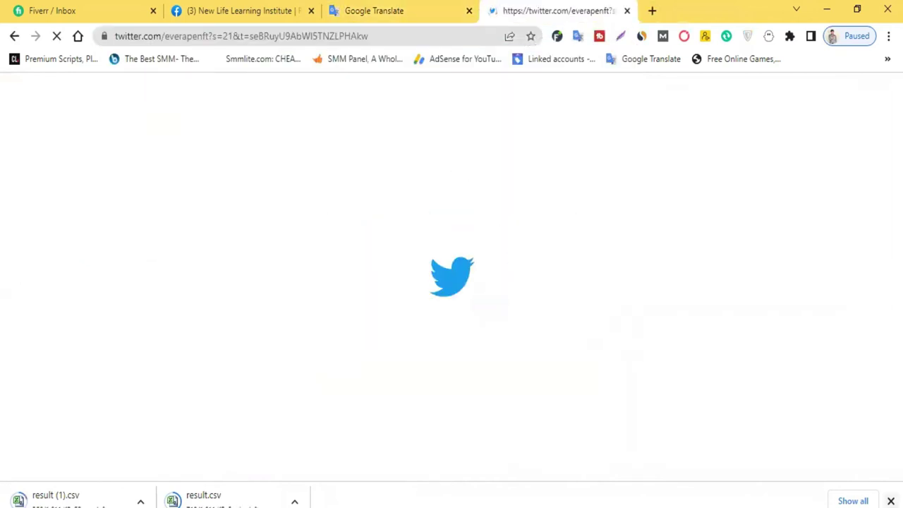
Cancel the duplicate result.csv download and open Ever Ape's followers list
left_click(293, 501)
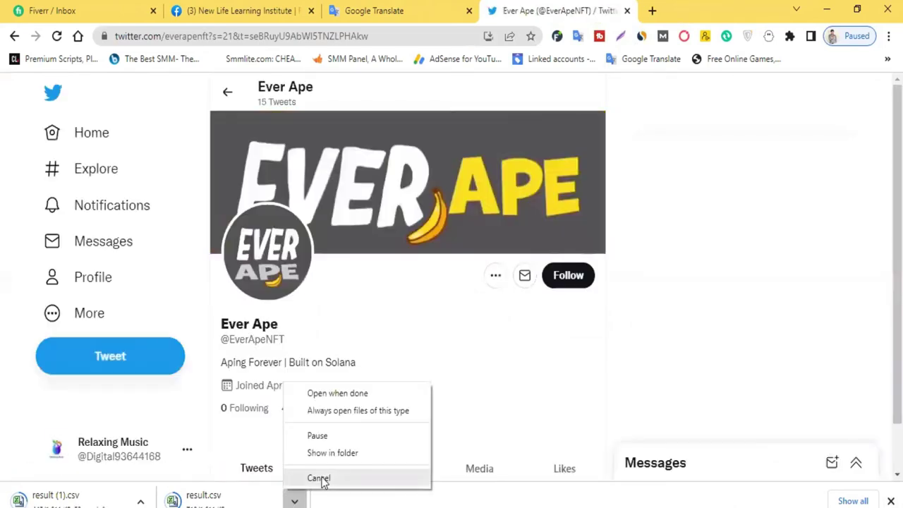
left_click(319, 478)
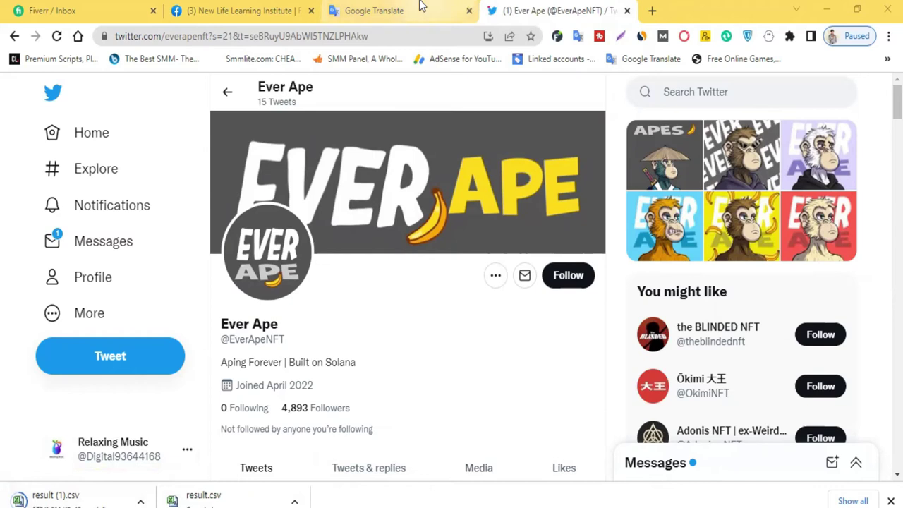
key("ctrl+Page_Up")
key("ctrl+Page_Up")
left_click(502, 6)
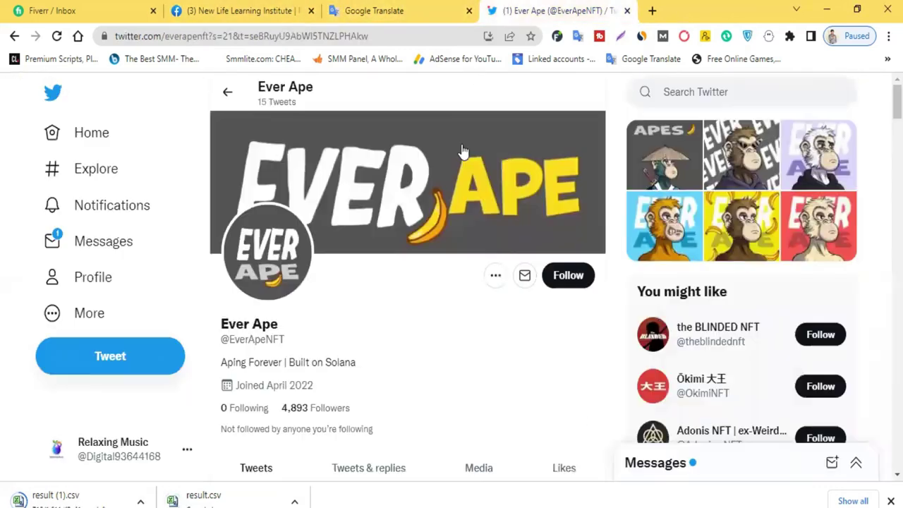
left_click(312, 409)
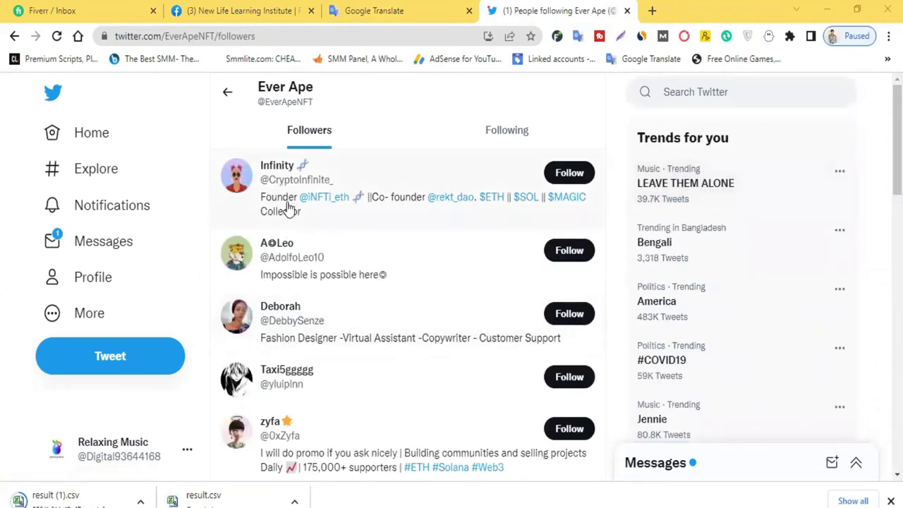
Scroll through the A@Leo timeline and follow the A@Leo account
scroll(400, 301, "down", 2)
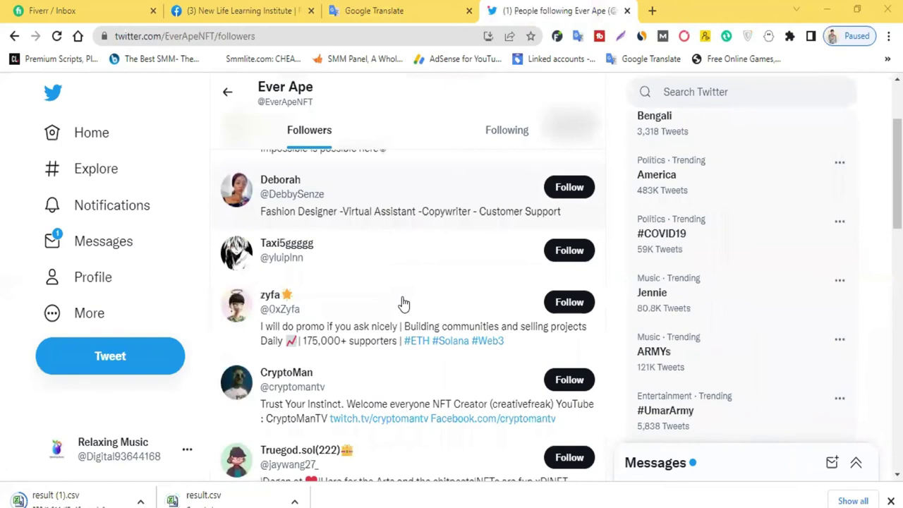
scroll(403, 304, "down", 2)
scroll(403, 303, "down", 3)
scroll(402, 304, "down", 2)
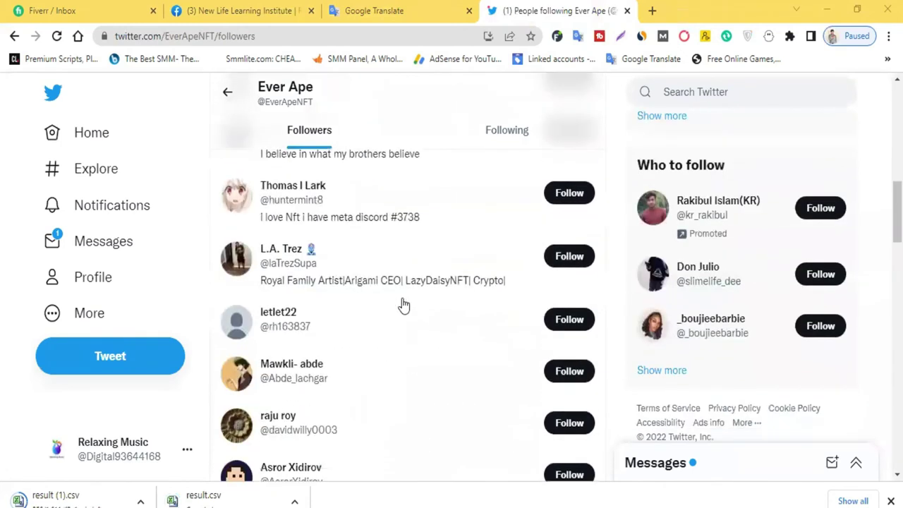
scroll(402, 305, "down", 2)
scroll(403, 304, "down", 2)
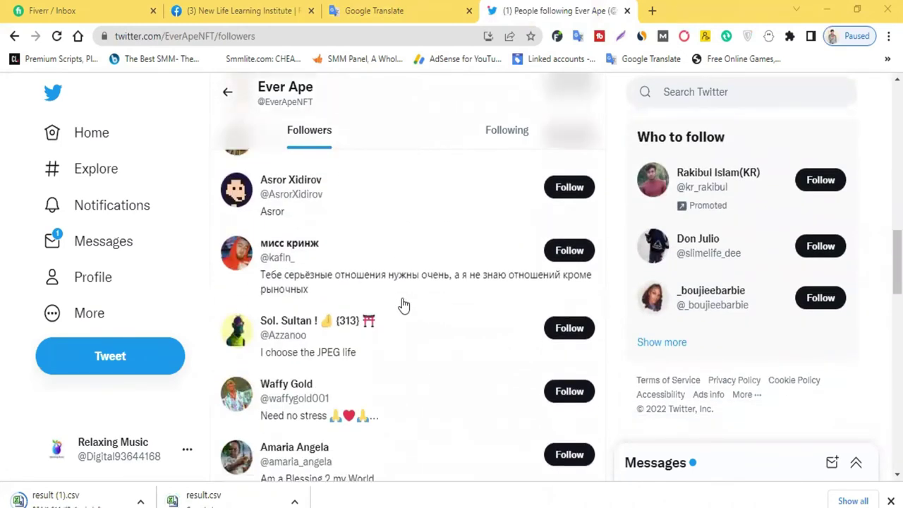
scroll(403, 305, "up", 6)
scroll(401, 304, "up", 7)
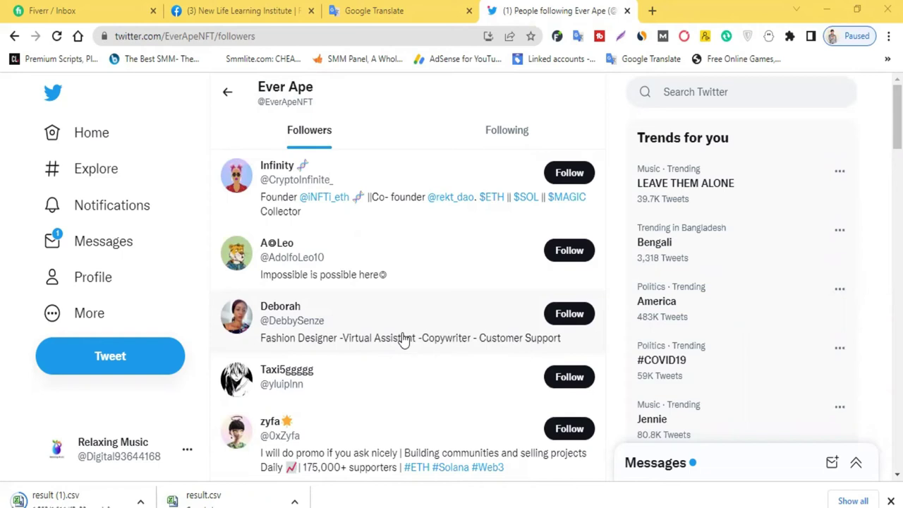
left_click(560, 251)
left_click(286, 246)
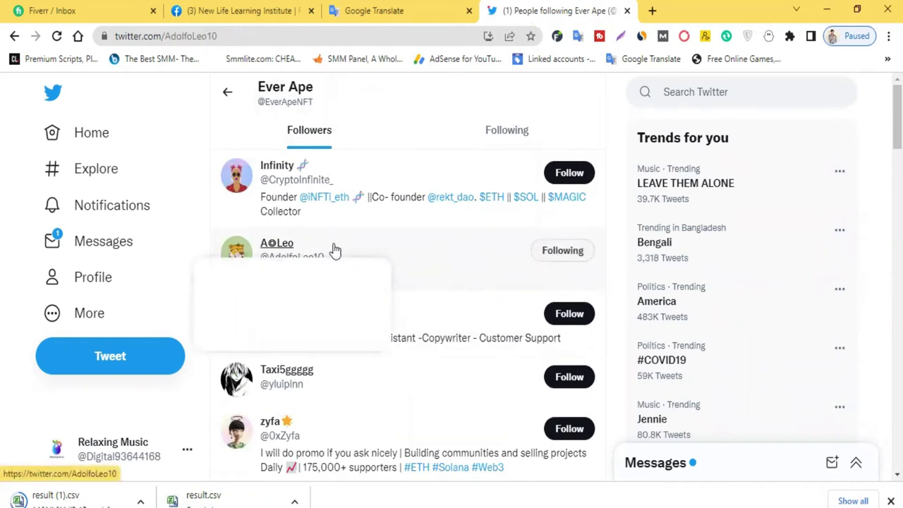
scroll(381, 310, "down", 2)
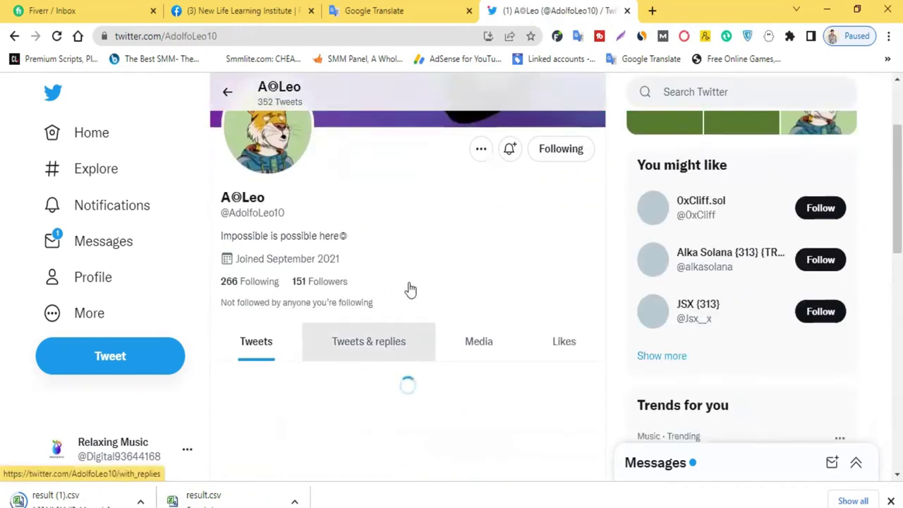
left_click(482, 154)
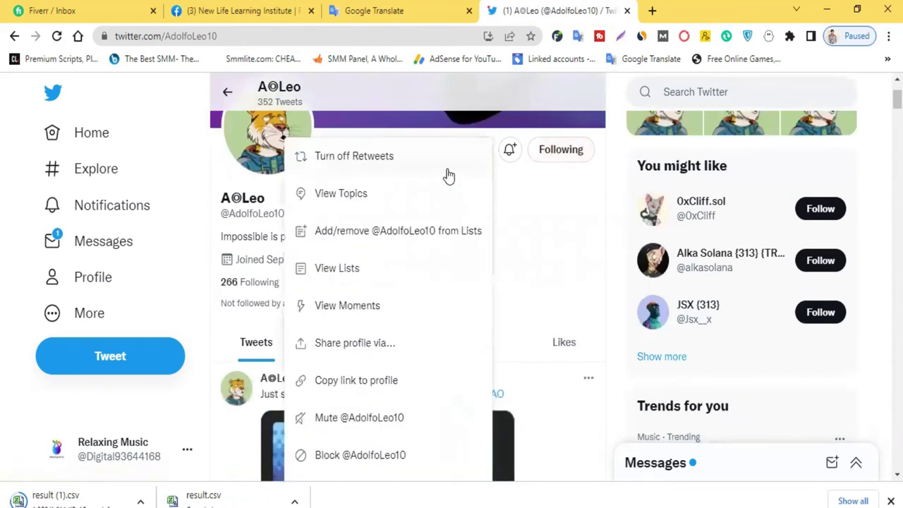
left_click(530, 215)
scroll(379, 309, "down", 2)
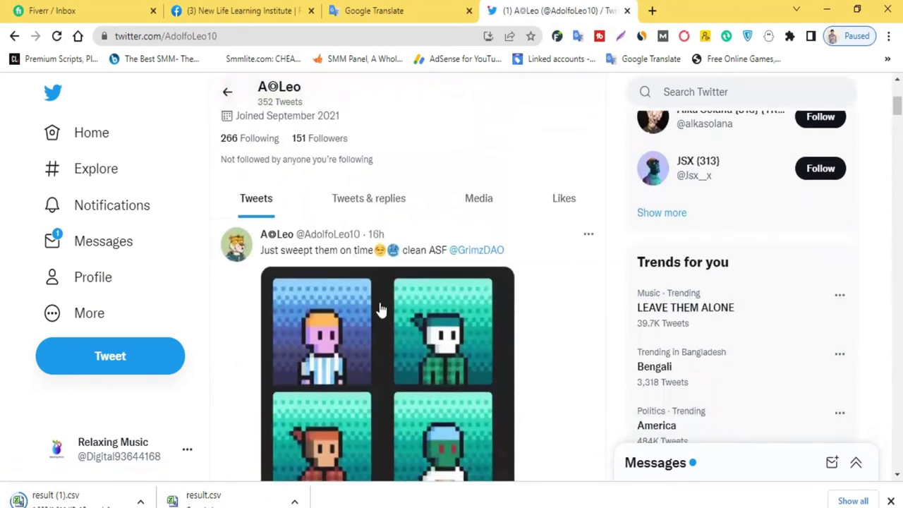
scroll(428, 379, "down", 2)
scroll(433, 377, "down", 4)
scroll(436, 378, "down", 3)
scroll(433, 377, "up", 1)
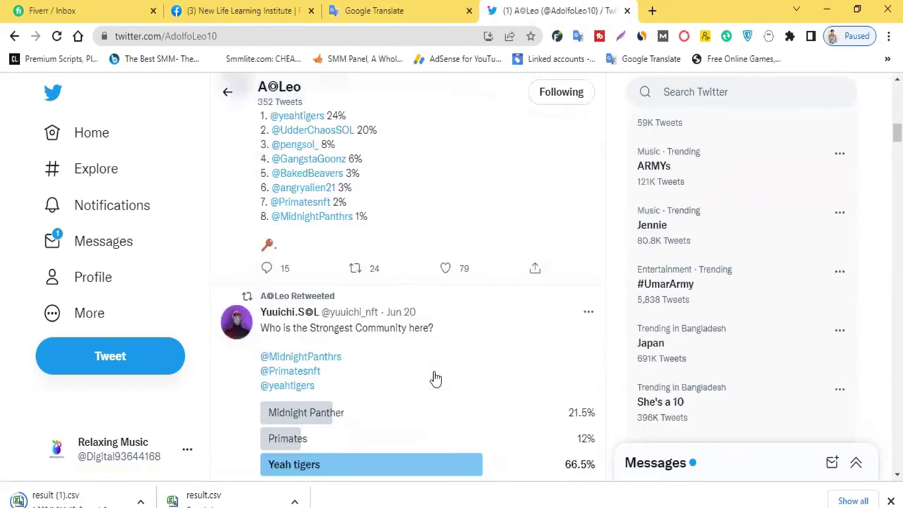
scroll(337, 296, "up", 2)
scroll(308, 242, "down", 1)
scroll(312, 246, "down", 2)
scroll(339, 246, "down", 4)
scroll(347, 254, "down", 3)
scroll(353, 271, "down", 2)
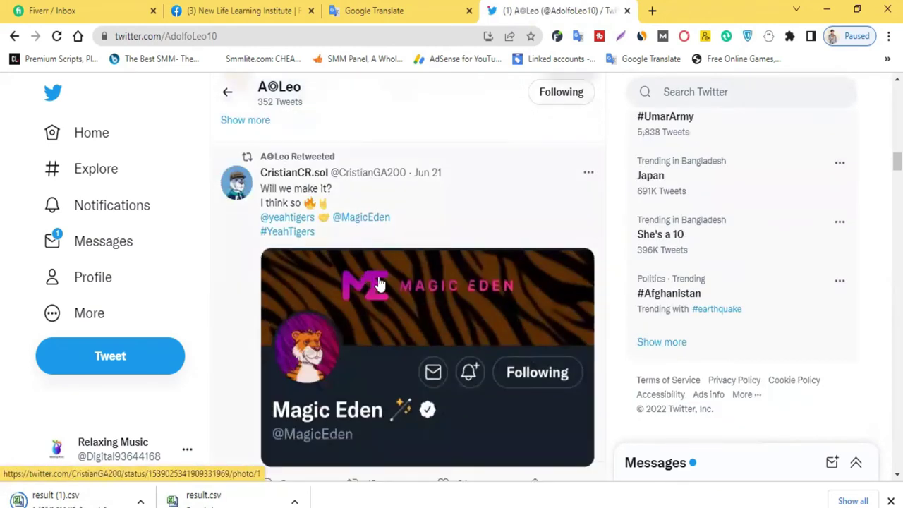
scroll(395, 296, "up", 4)
scroll(395, 296, "up", 5)
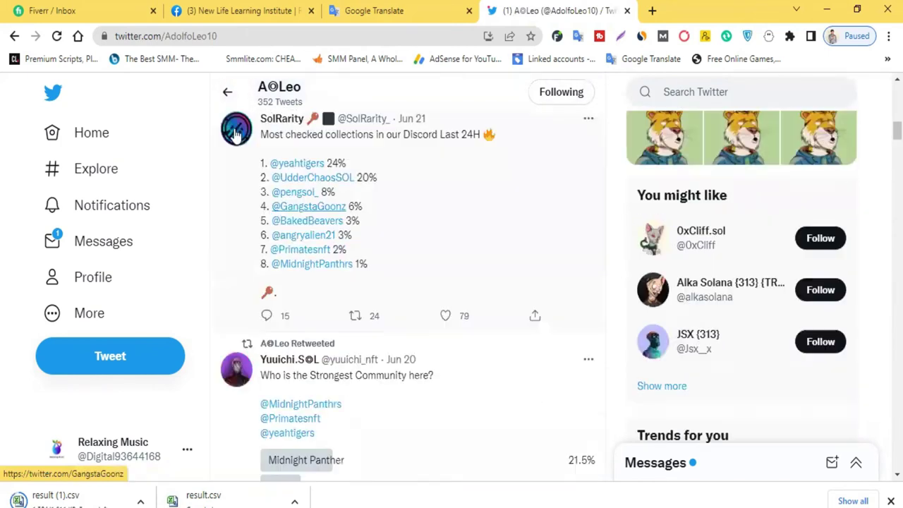
left_click(227, 91)
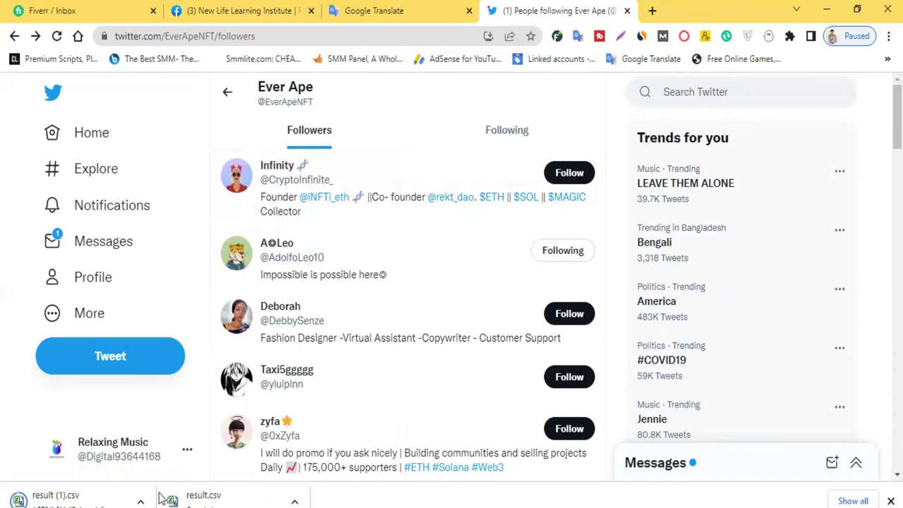
Minimize Chrome and open the result (1) spreadsheet from the Downloads folder
left_click(821, 5)
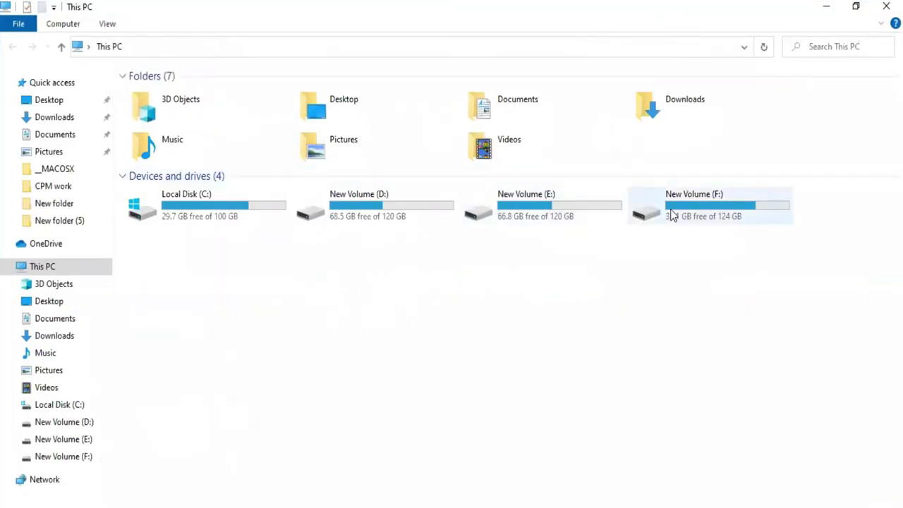
double_click(672, 113)
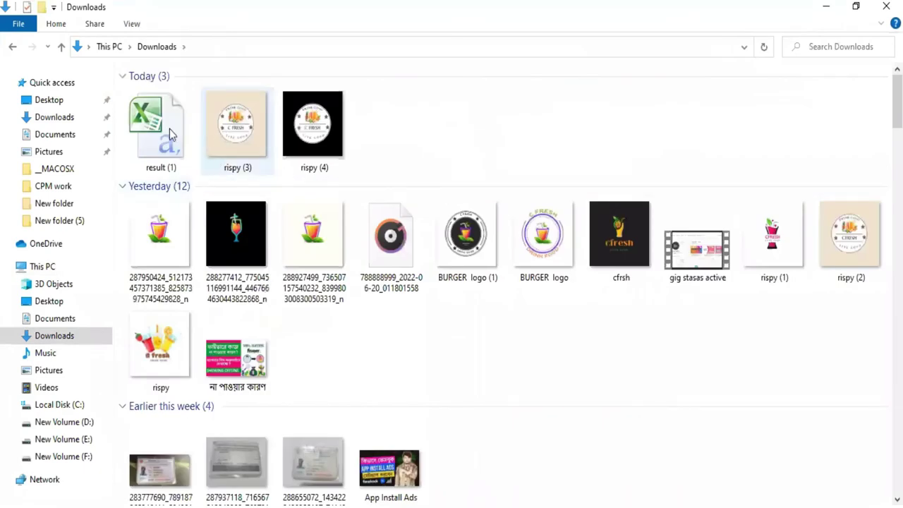
double_click(170, 128)
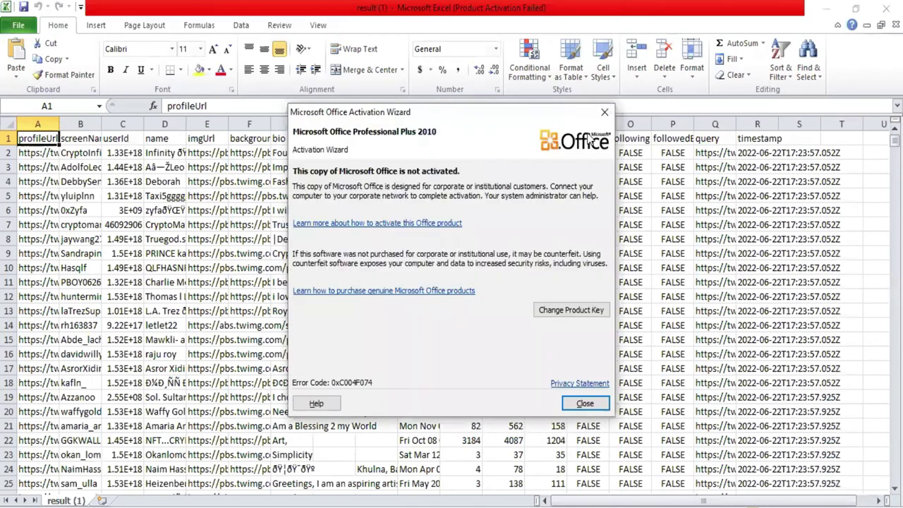
Close the Office activation notice and widen columns D, H, C, B and A
left_click(604, 115)
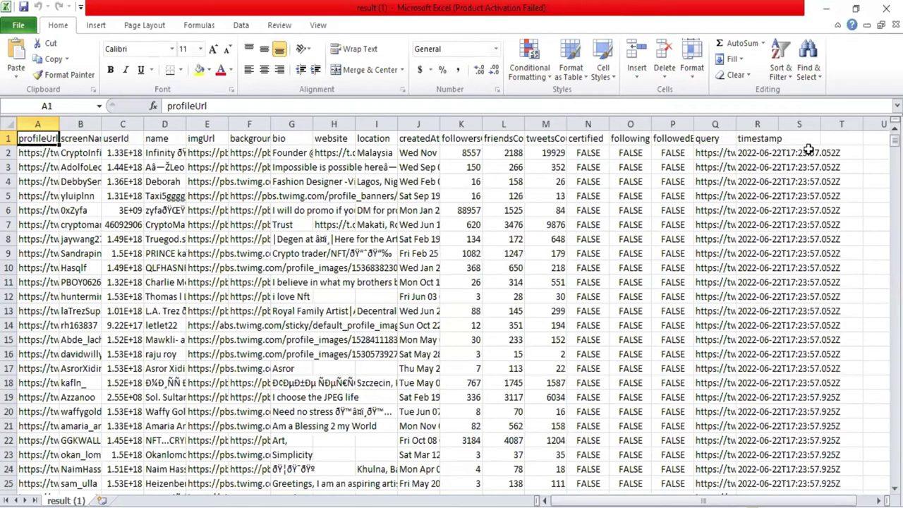
left_click_drag(186, 125, 586, 125)
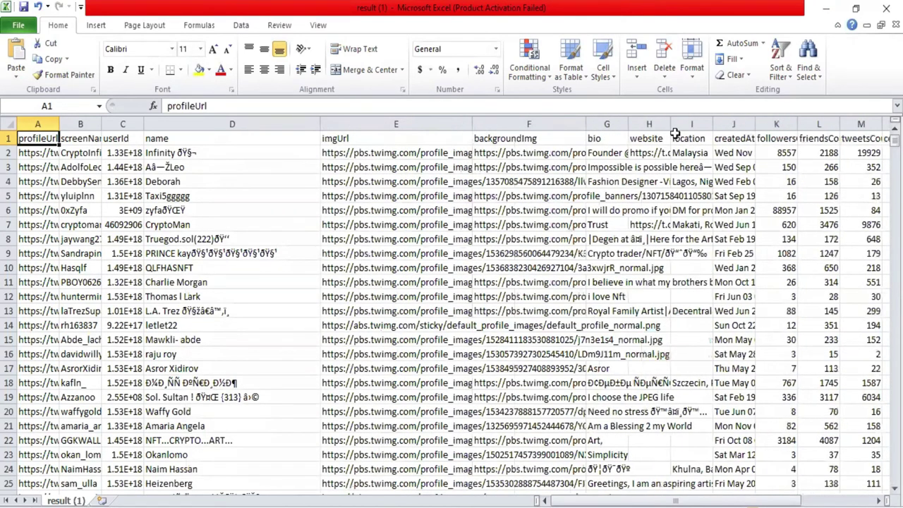
left_click_drag(670, 124, 789, 124)
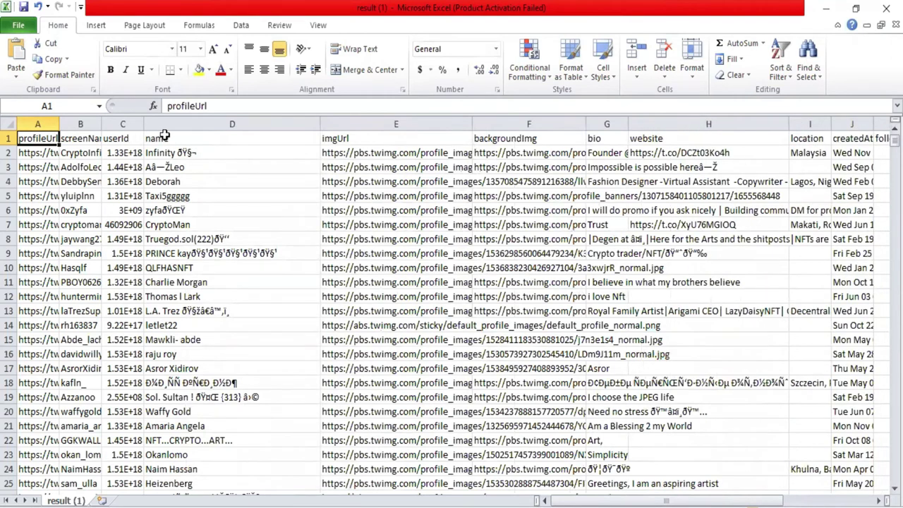
left_click_drag(144, 124, 213, 124)
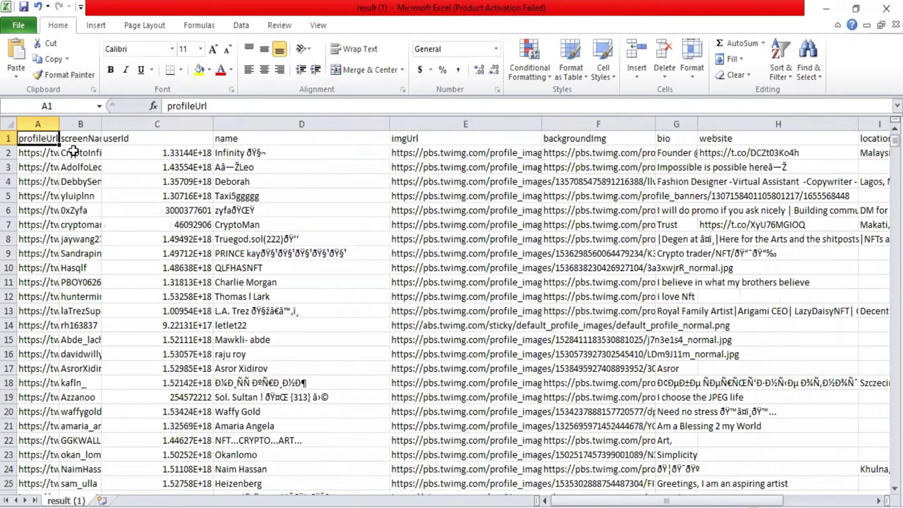
left_click_drag(104, 124, 206, 125)
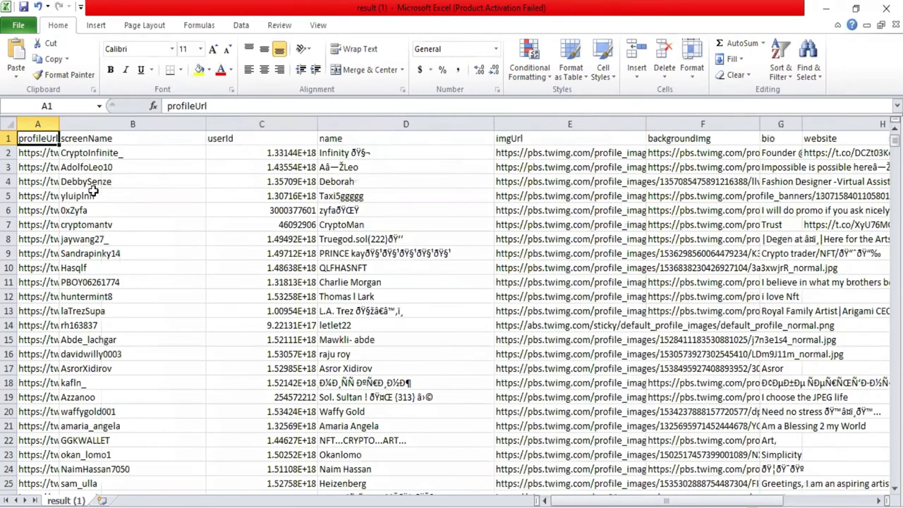
left_click_drag(59, 125, 139, 124)
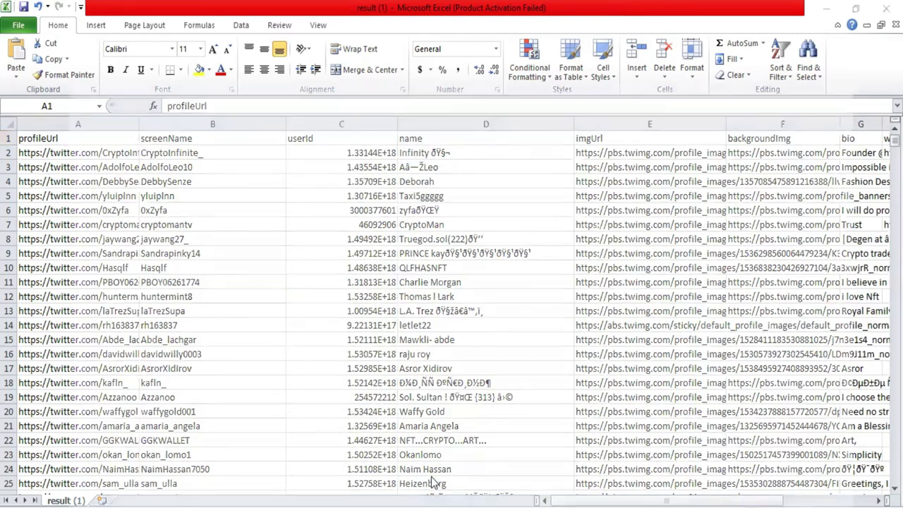
key("alt+Tab")
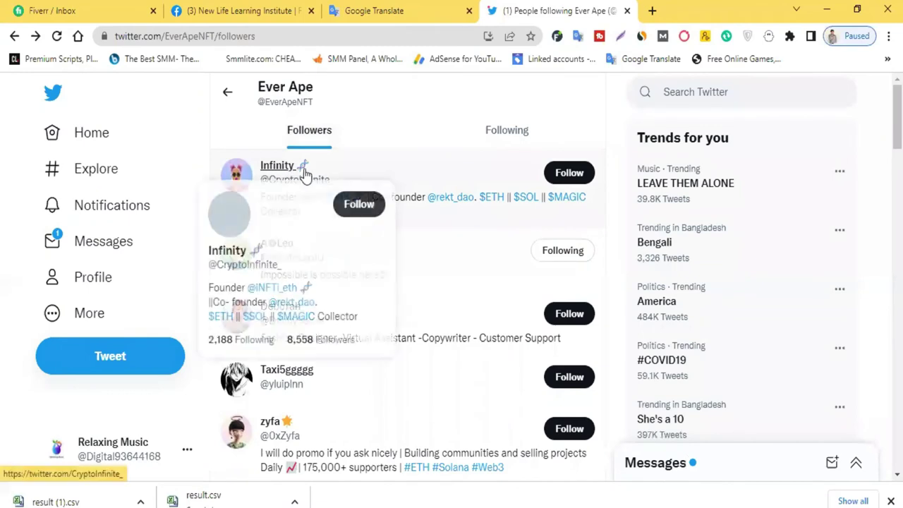
left_click(285, 173)
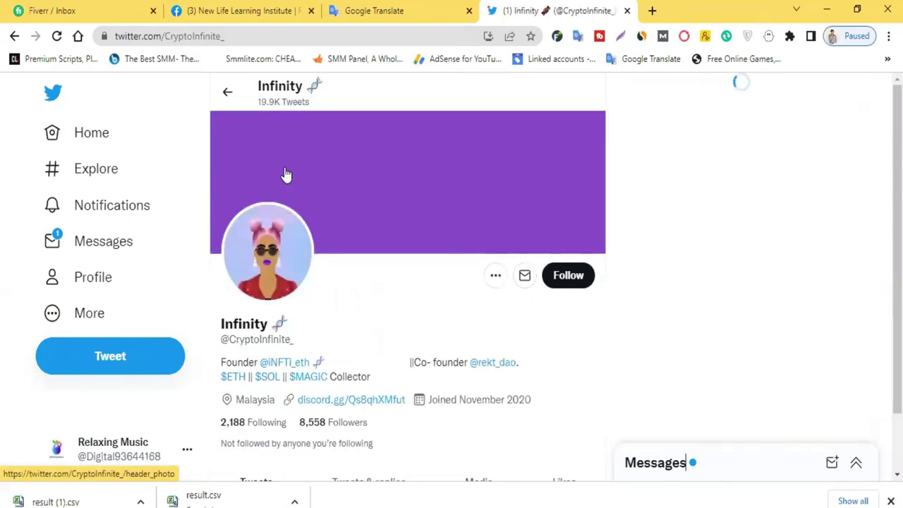
left_click_drag(298, 355, 220, 356)
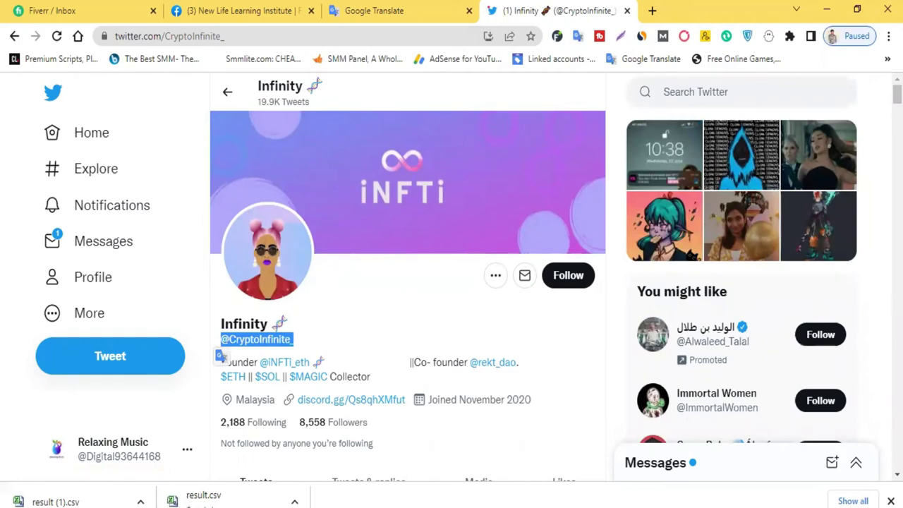
key("alt+Tab")
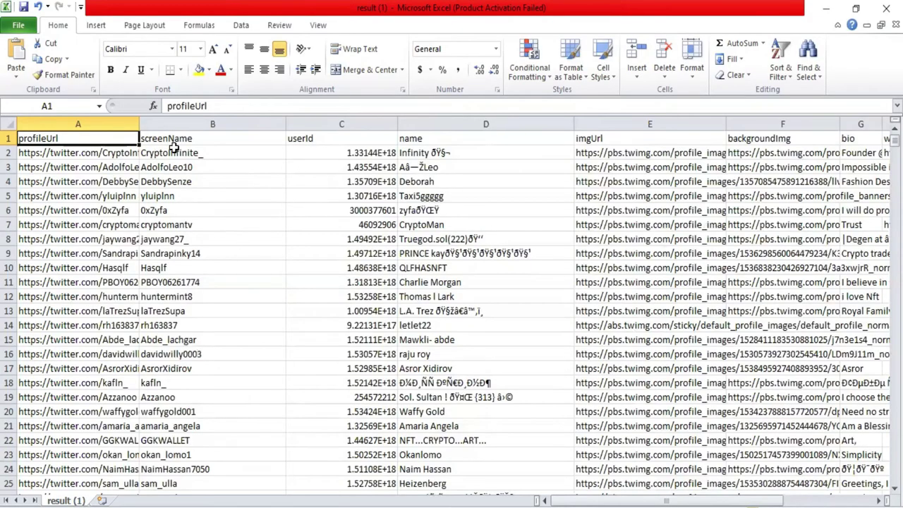
Delete columns C through X, everything after screenName
left_click(182, 122)
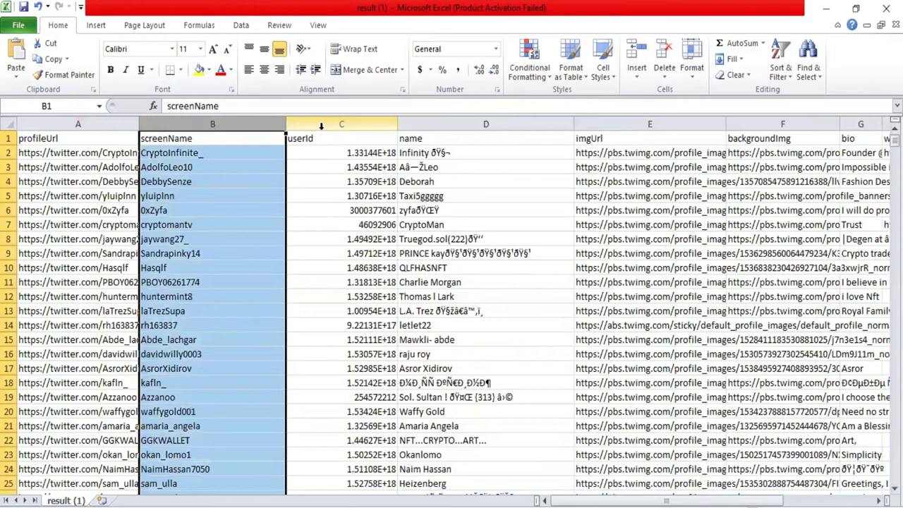
left_click_drag(327, 122, 892, 123)
scroll(181, 158, "left", 3)
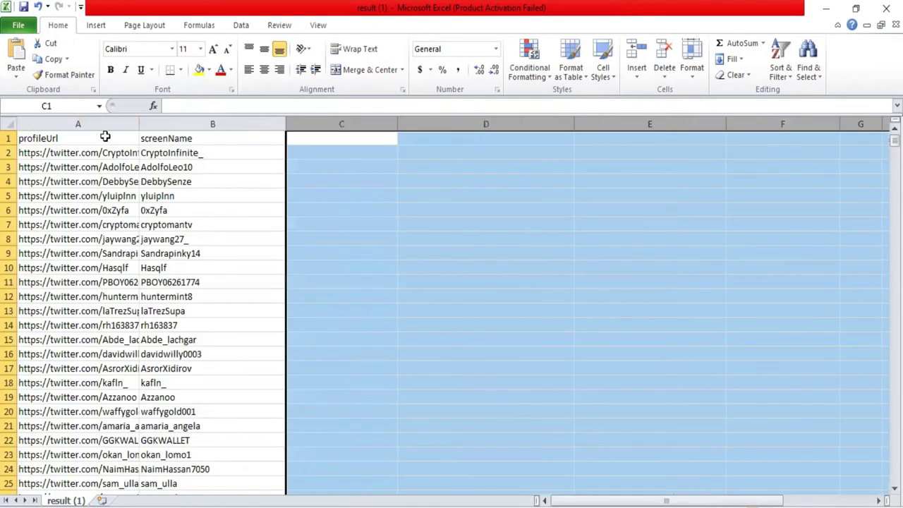
left_click(105, 136)
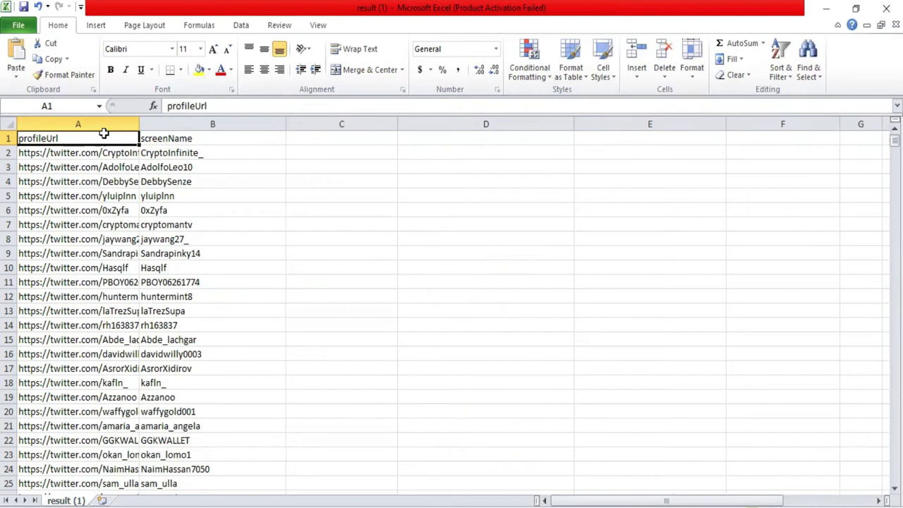
Clear the profileUrl column A and make the empty column wider
left_click(98, 120)
key("Delete")
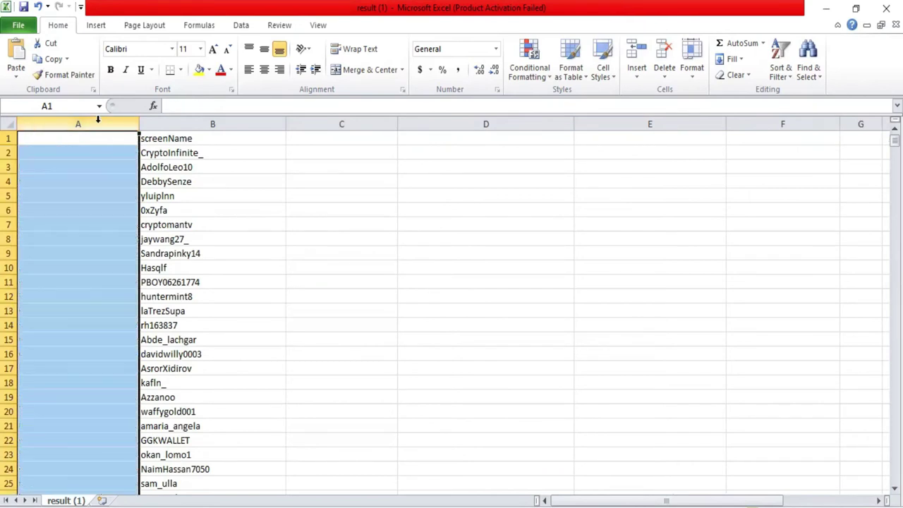
left_click_drag(138, 128, 77, 124)
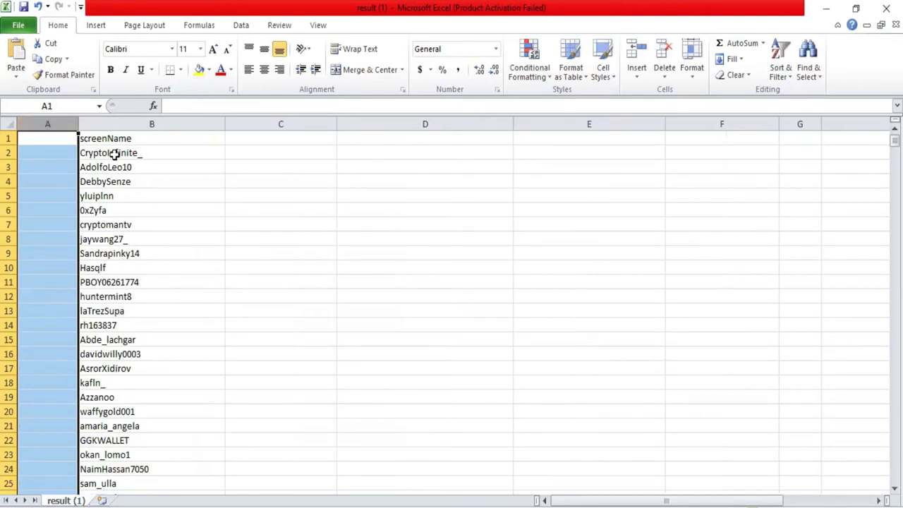
left_click_drag(79, 125, 280, 125)
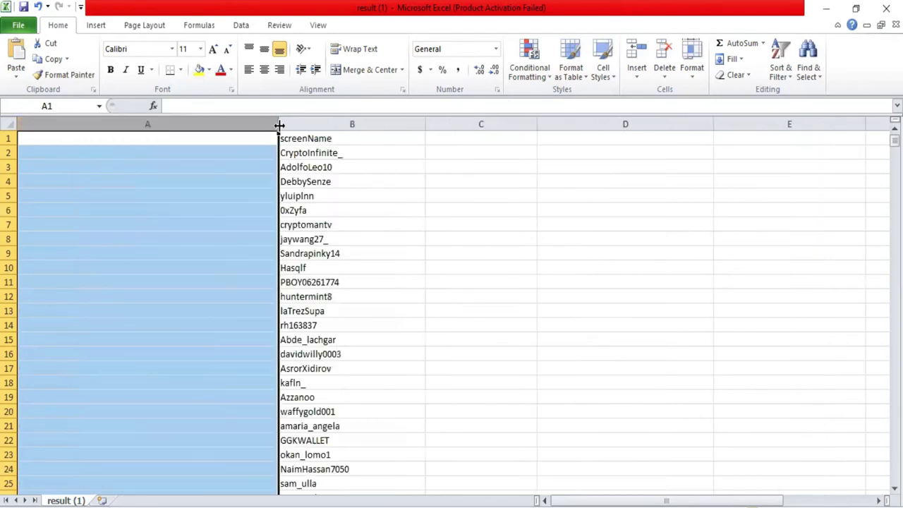
left_click(540, 182)
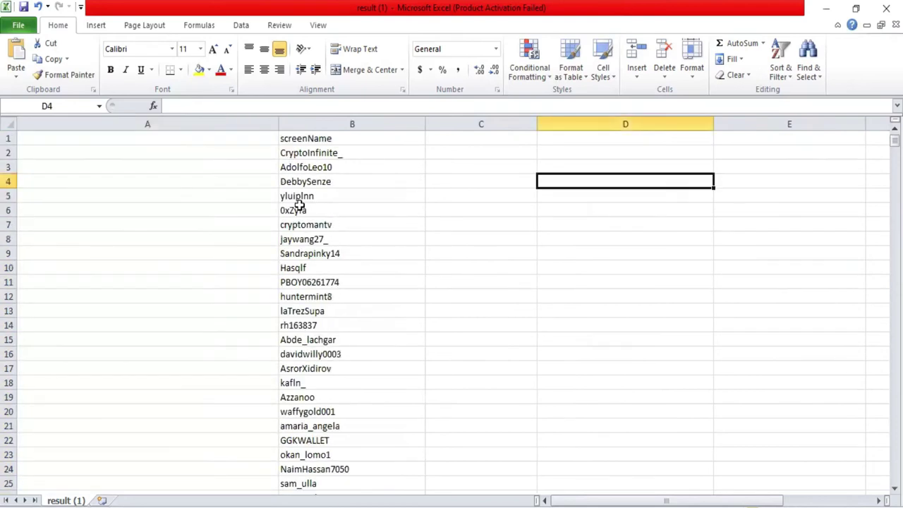
Scroll through the screenName list down to row 4385 and back to the top
scroll(349, 244, "down", 12)
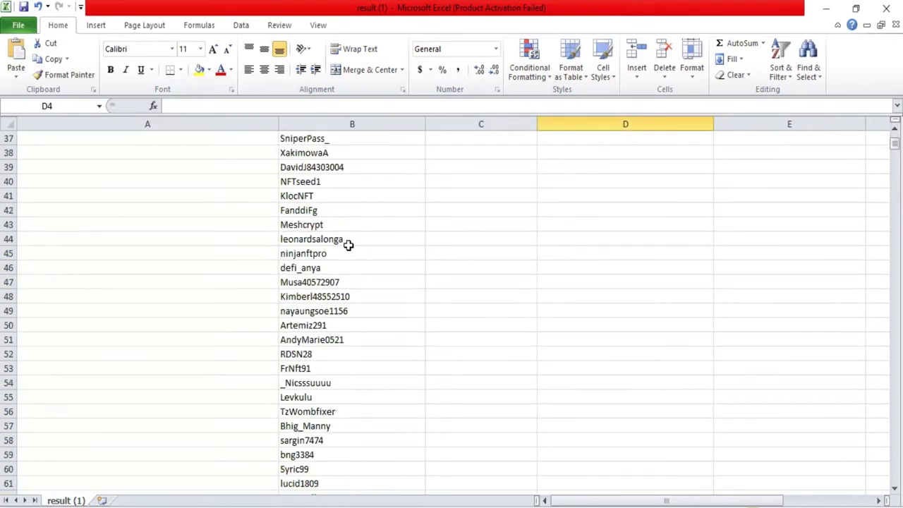
scroll(349, 244, "down", 4)
left_click_drag(894, 143, 893, 477)
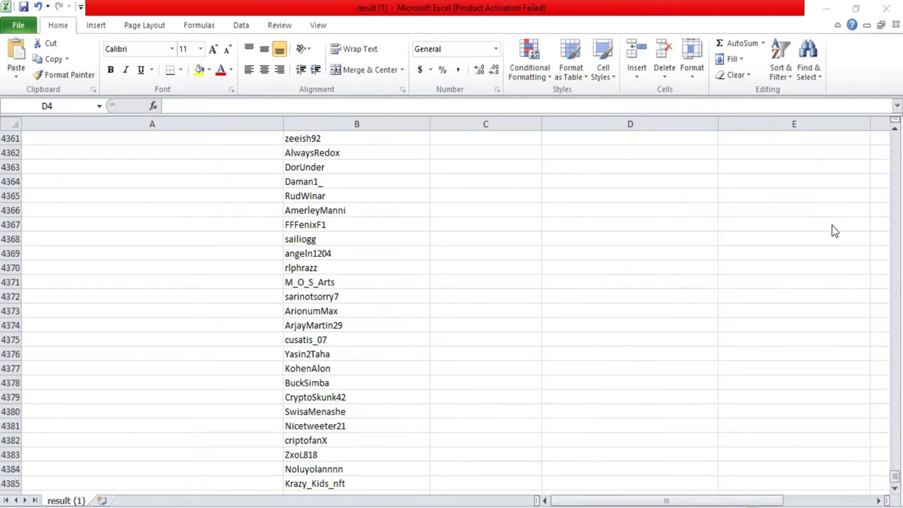
scroll(770, 314, "up", 12)
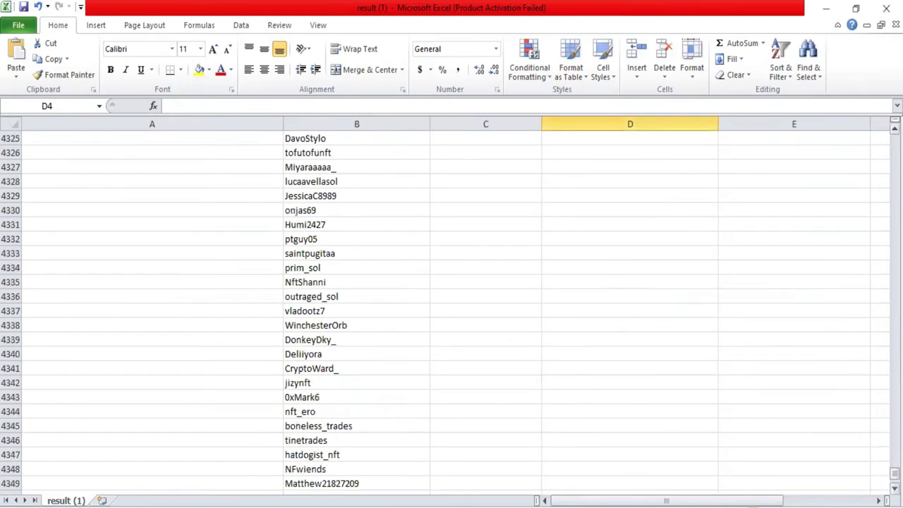
left_click_drag(893, 473, 894, 133)
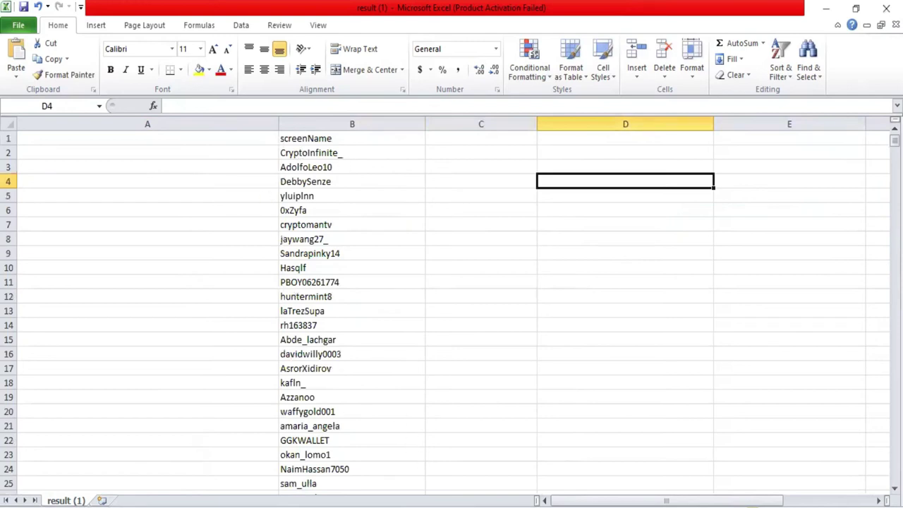
Check the Twitter profile, close Format Cells unchanged and select header cell B1
key("alt+Tab")
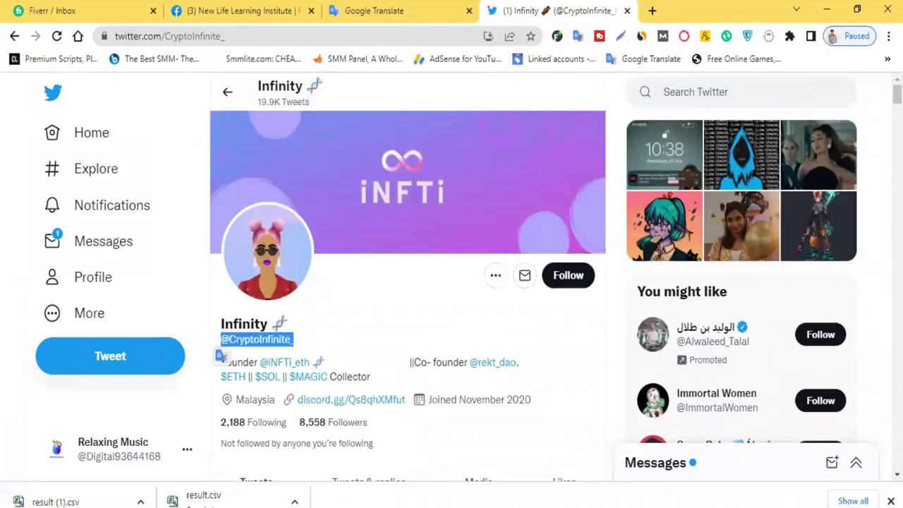
key("alt+Tab")
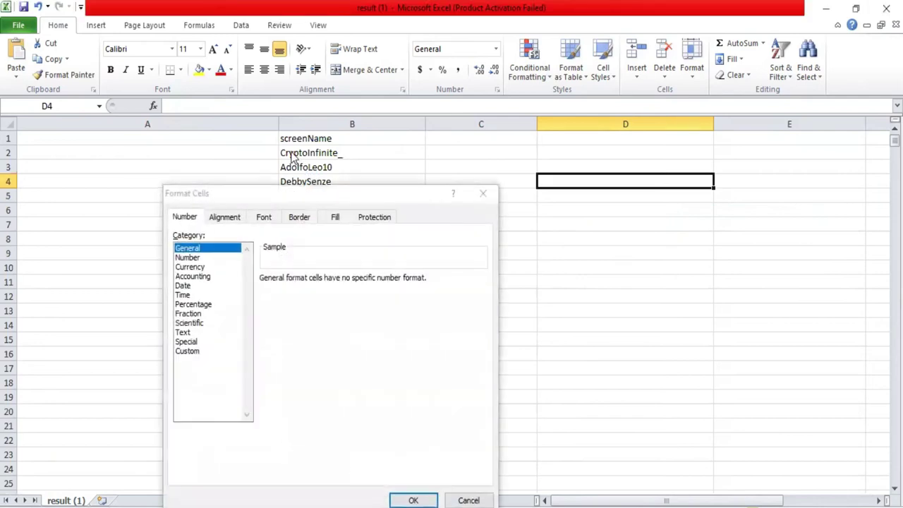
left_click(480, 194)
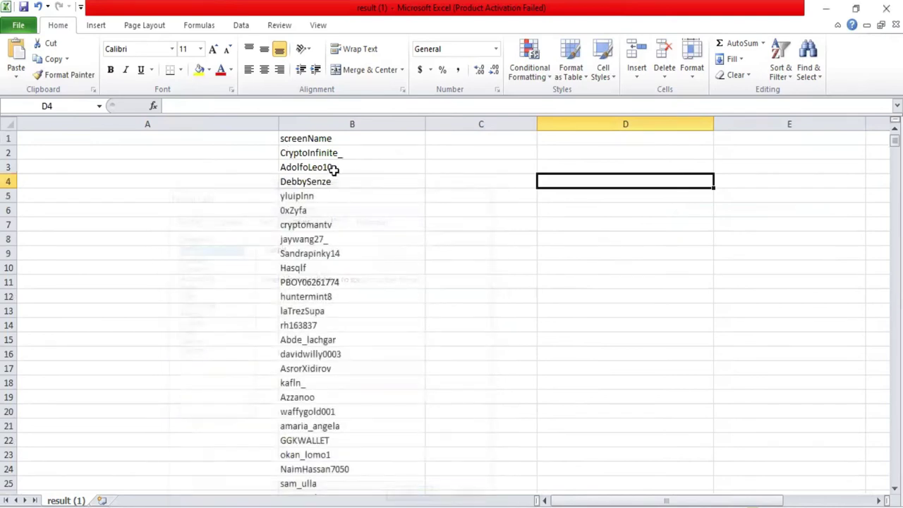
left_click(291, 138)
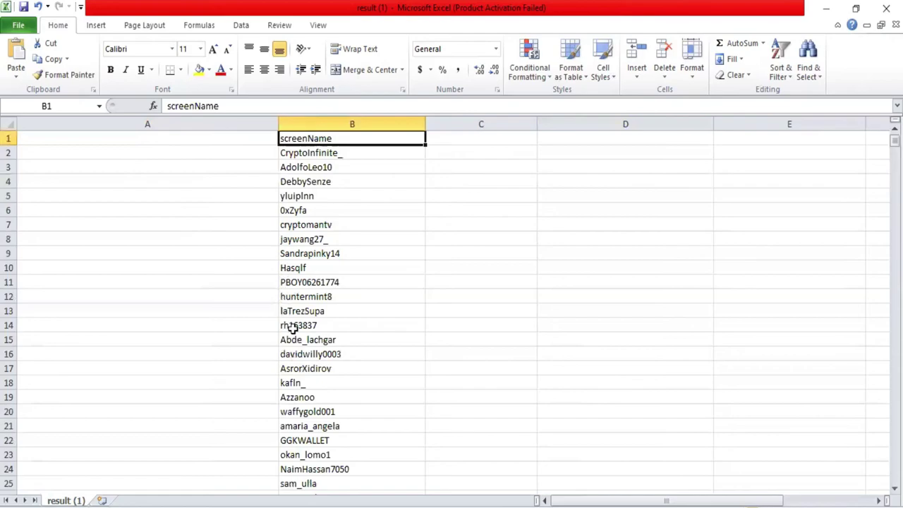
Select the @ before the profile's handle in Chrome, then bring up Excel's Find and Replace
key("alt+Tab")
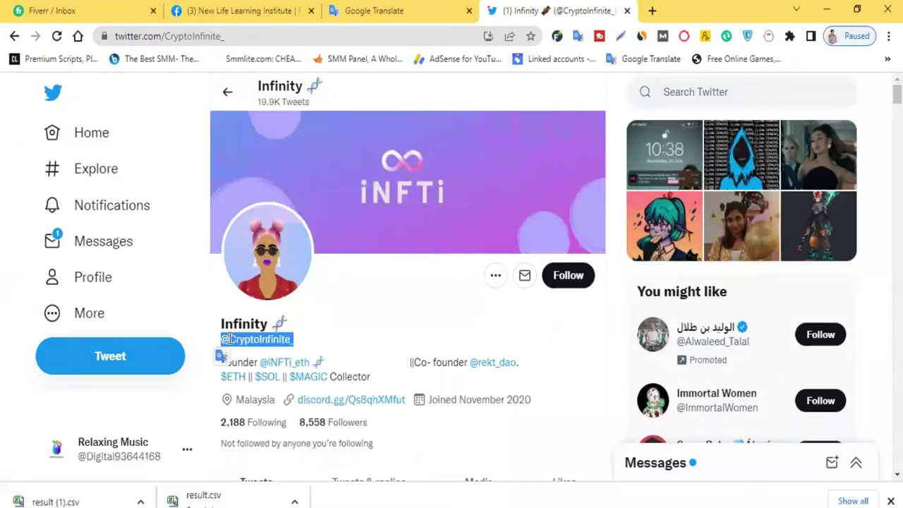
left_click_drag(231, 339, 223, 339)
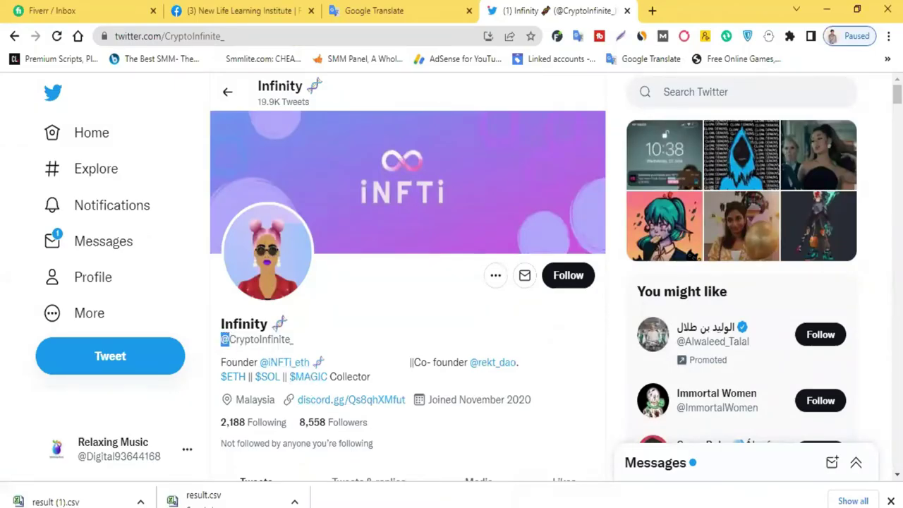
key("alt+Tab")
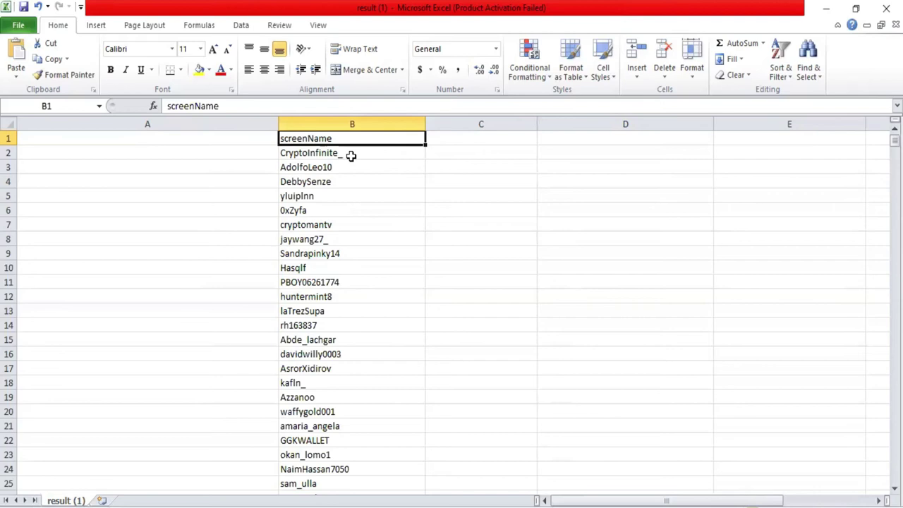
key("ctrl+h")
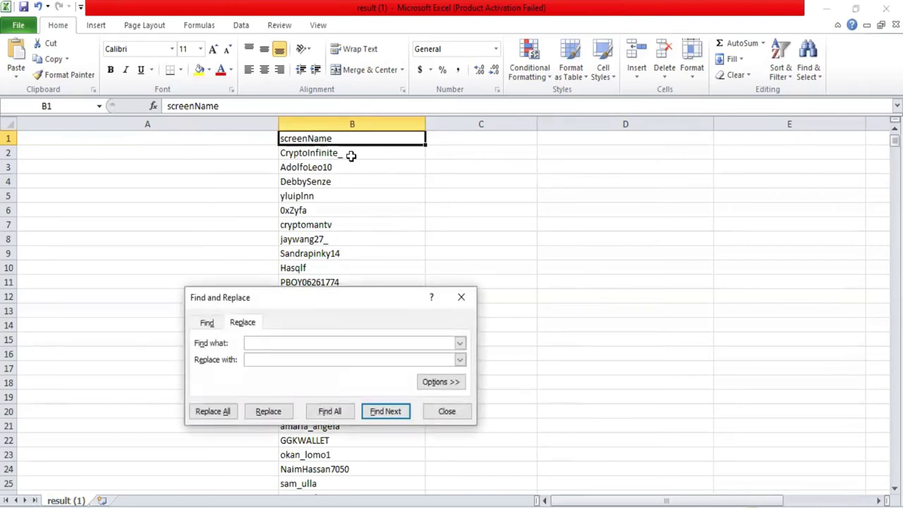
Close Find and Replace and select the General code under Custom in Format Cells
key("Escape")
key("ctrl+1")
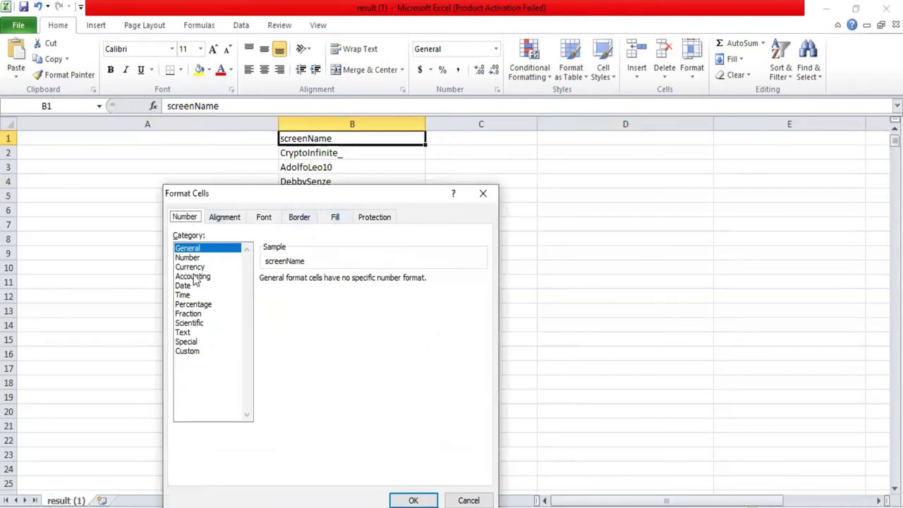
left_click(188, 352)
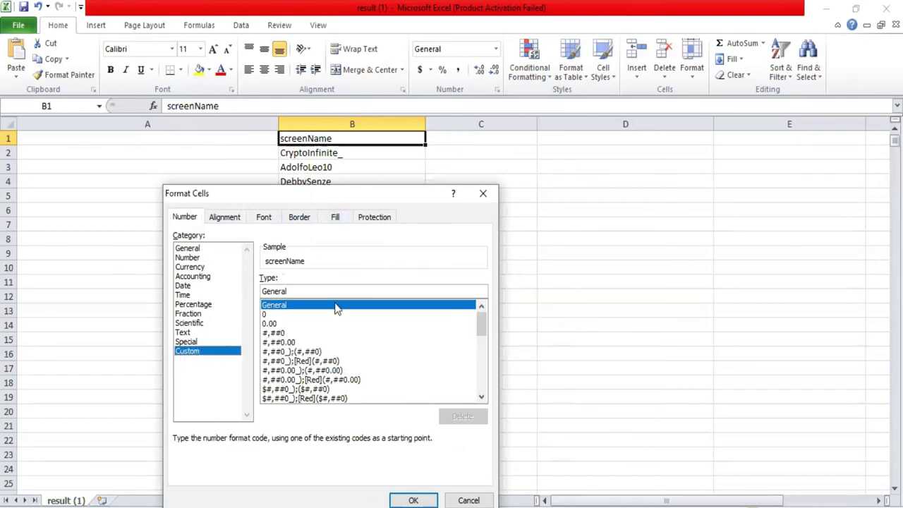
double_click(290, 292)
left_click(290, 292)
double_click(290, 292)
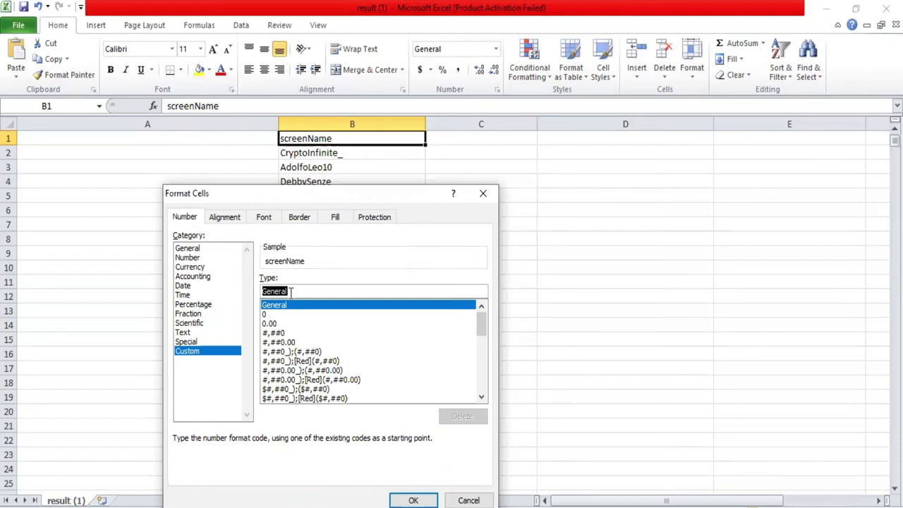
Apply the custom format "@-"@"-#" to column B and scroll the updated handles
type("'")
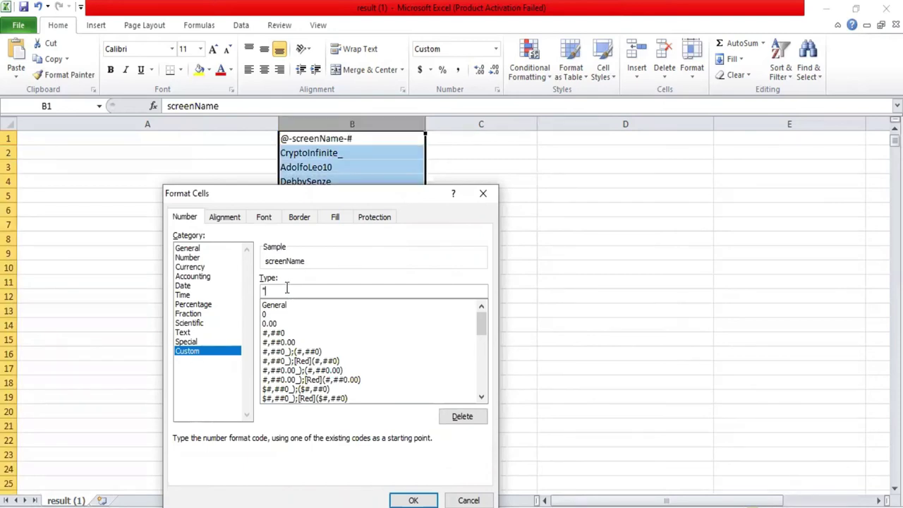
type("@")
type("@")
type("-#")
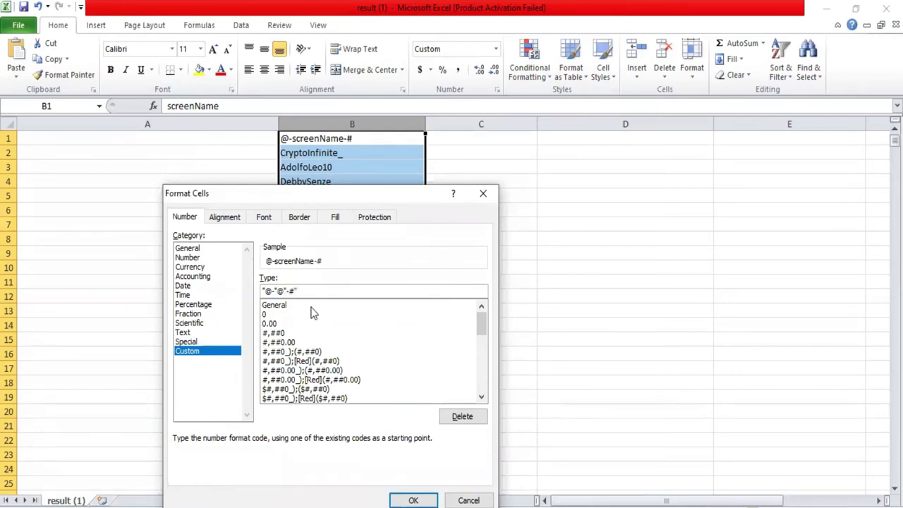
left_click(413, 500)
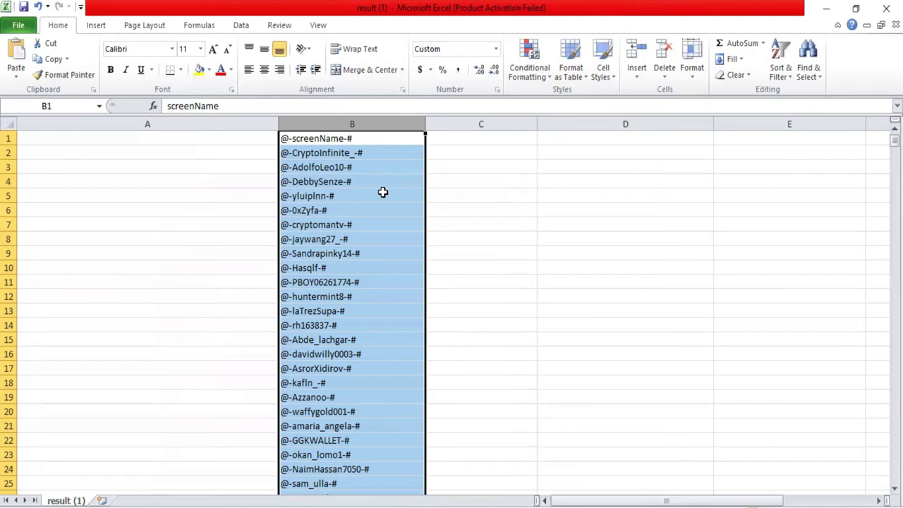
scroll(380, 192, "down", 2)
scroll(380, 193, "down", 5)
scroll(380, 192, "up", 7)
Open Google Drive from google.com in a new Chrome tab
key("alt+Tab")
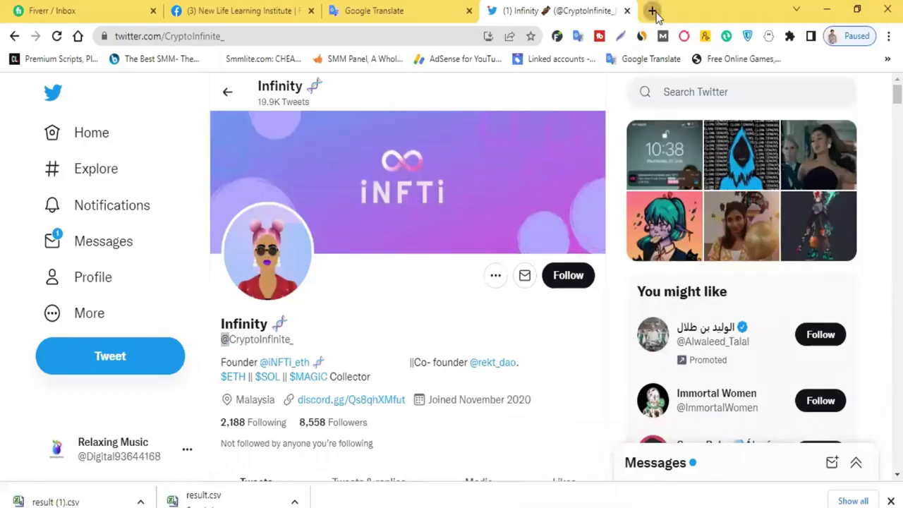
left_click(650, 10)
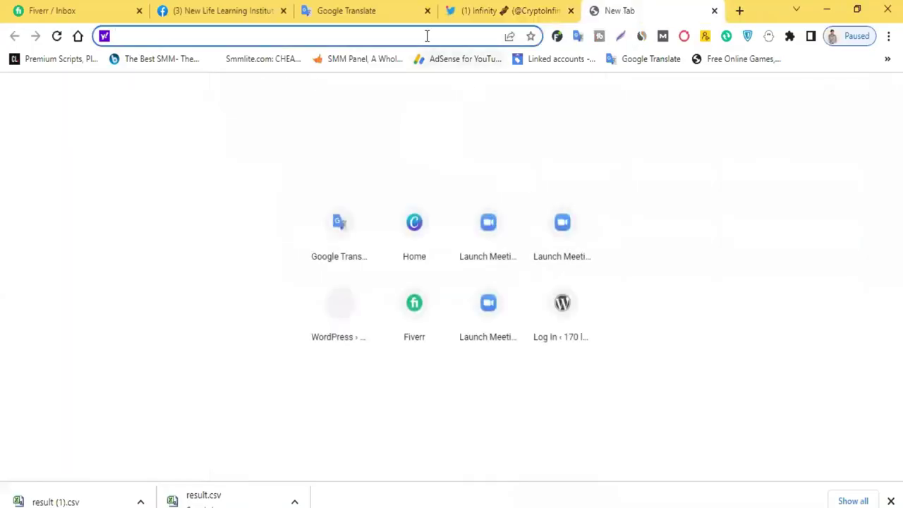
type("google.com")
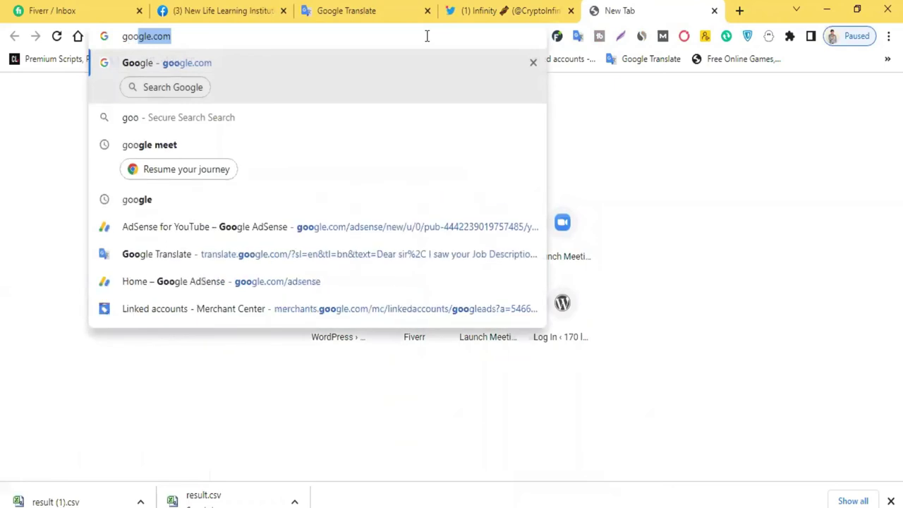
key("Return")
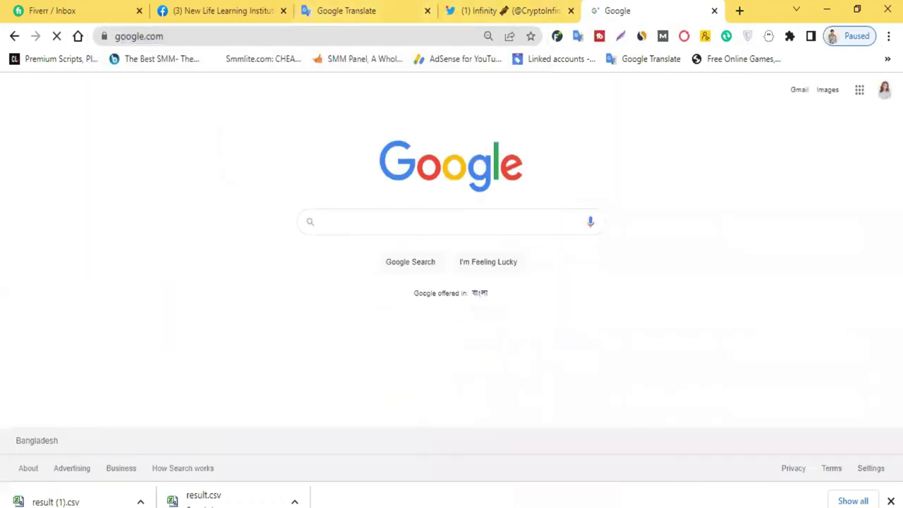
left_click(860, 92)
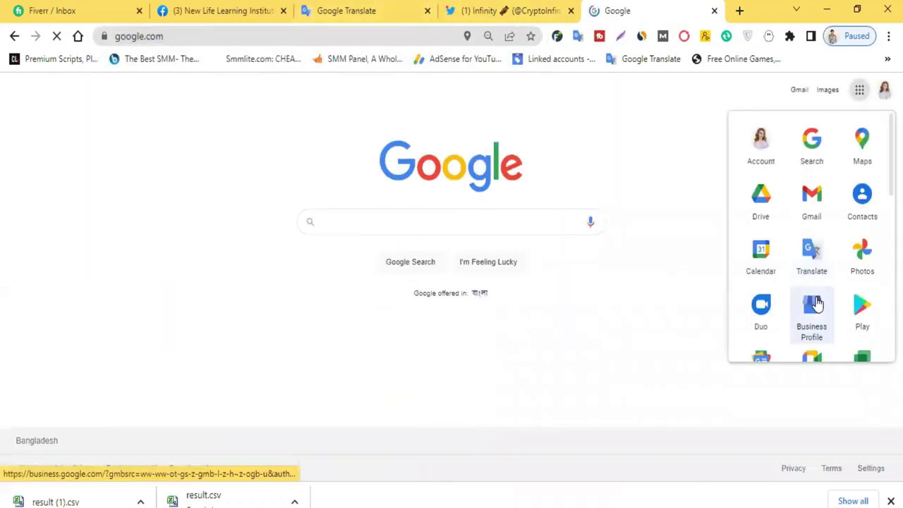
left_click(758, 214)
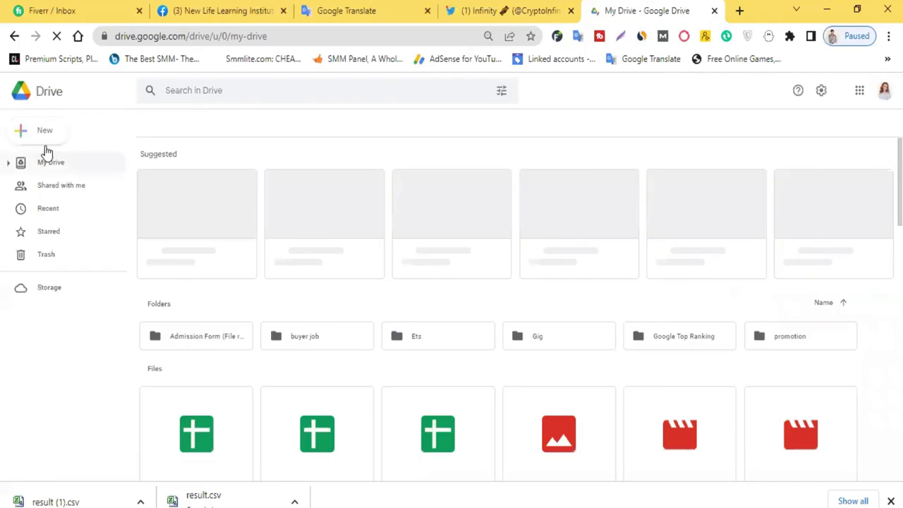
Create a new Google Sheets spreadsheet and switch to its Untitled spreadsheet tab
left_click(41, 138)
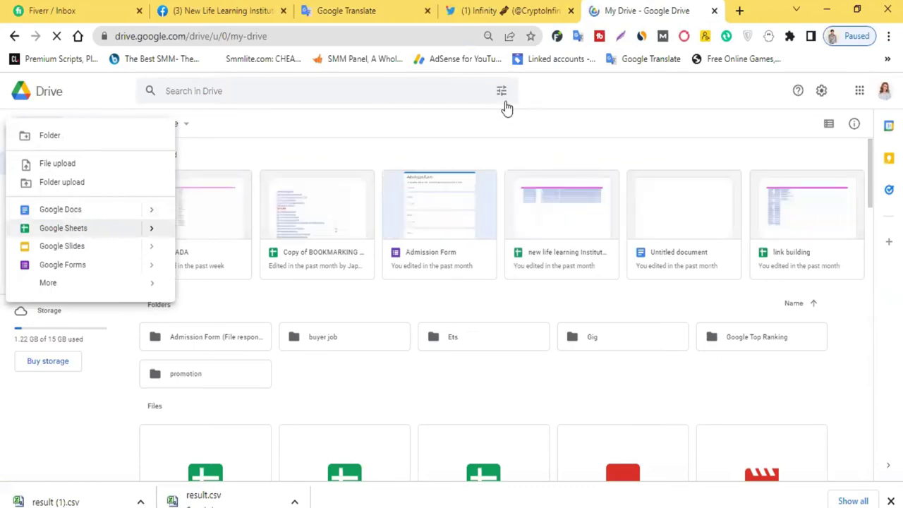
left_click(96, 228)
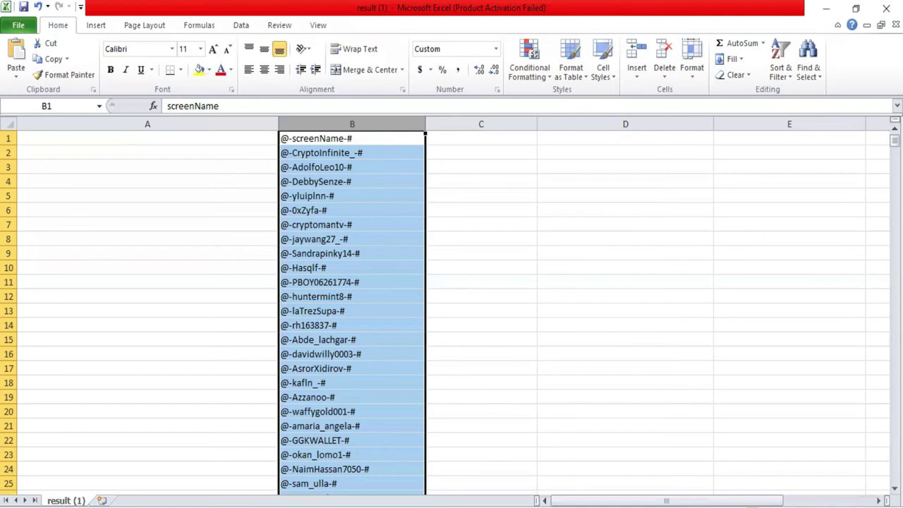
mouse_move(433, 499)
left_click(433, 458)
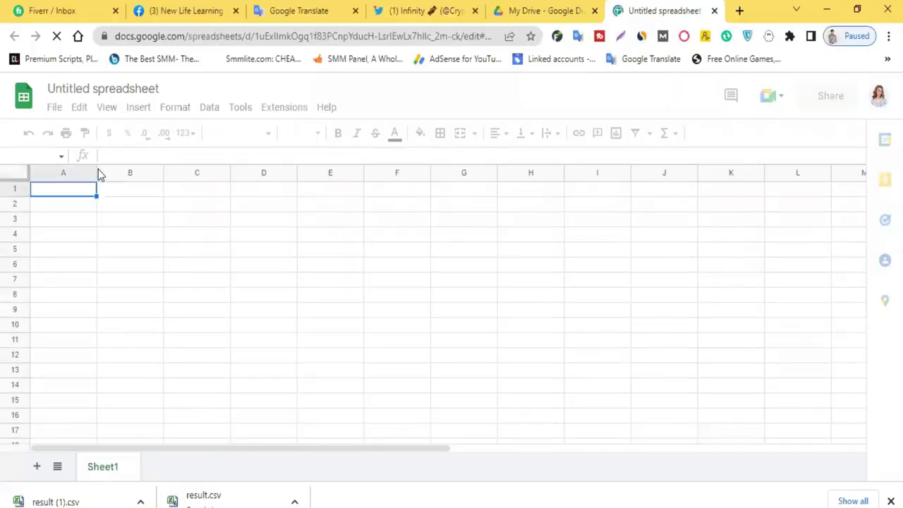
Widen column A, then paste Excel column B's @-handle-# usernames into it
left_click(95, 176)
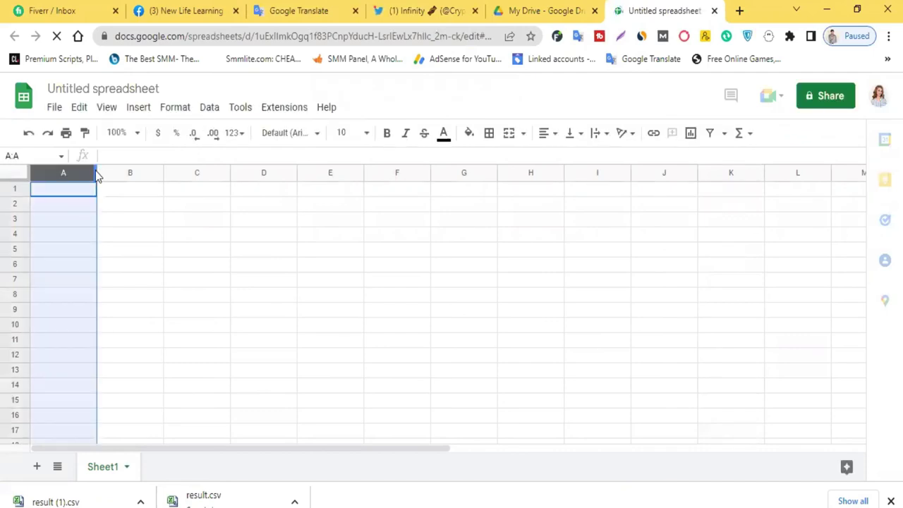
left_click_drag(241, 175, 246, 176)
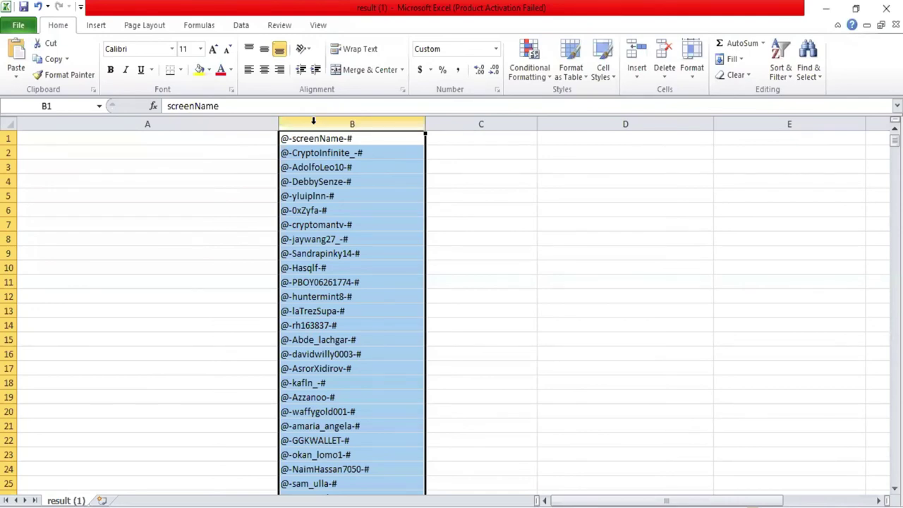
right_click(313, 126)
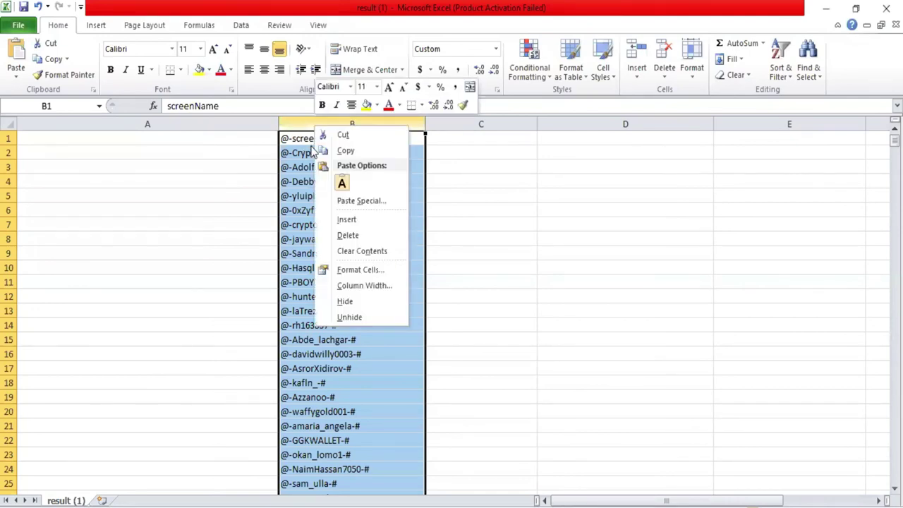
left_click(350, 149)
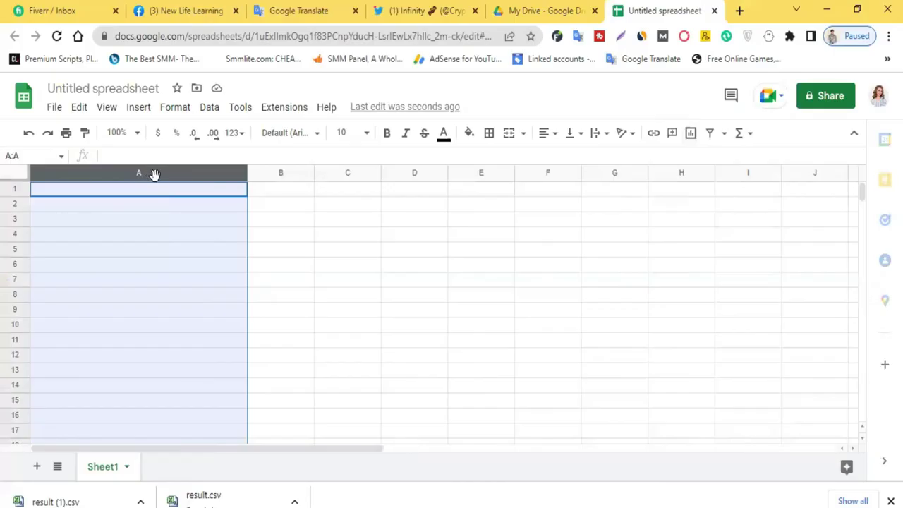
right_click(156, 176)
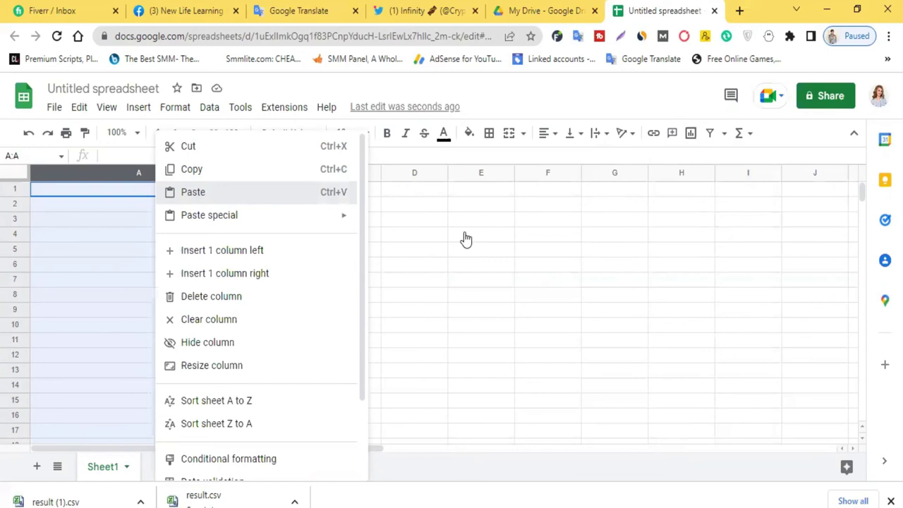
left_click(222, 192)
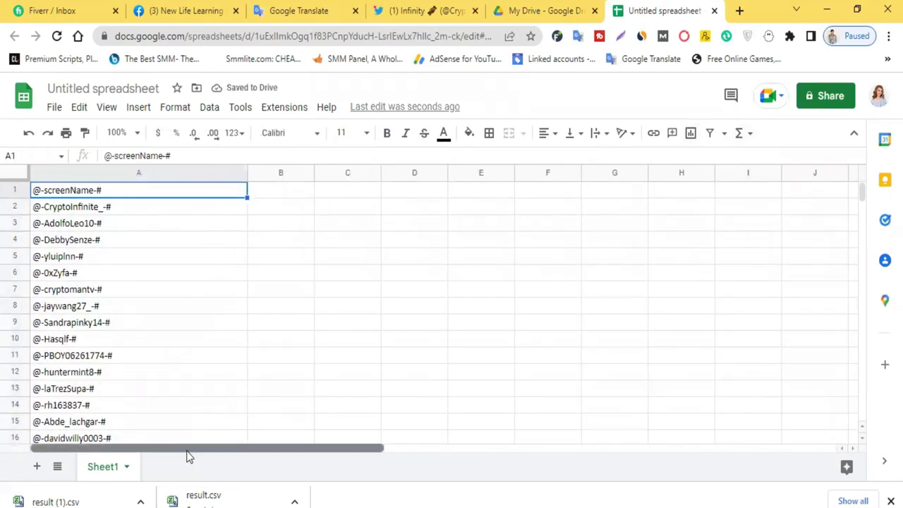
Rename header A1 to 'USER Name', then select and copy all of column A
left_click_drag(862, 194, 861, 410)
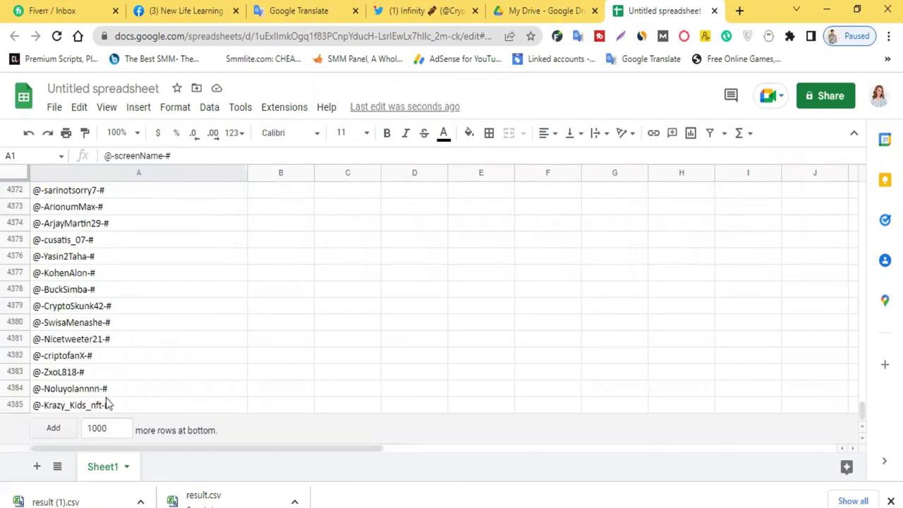
scroll(113, 397, "up", 10)
left_click_drag(862, 409, 859, 196)
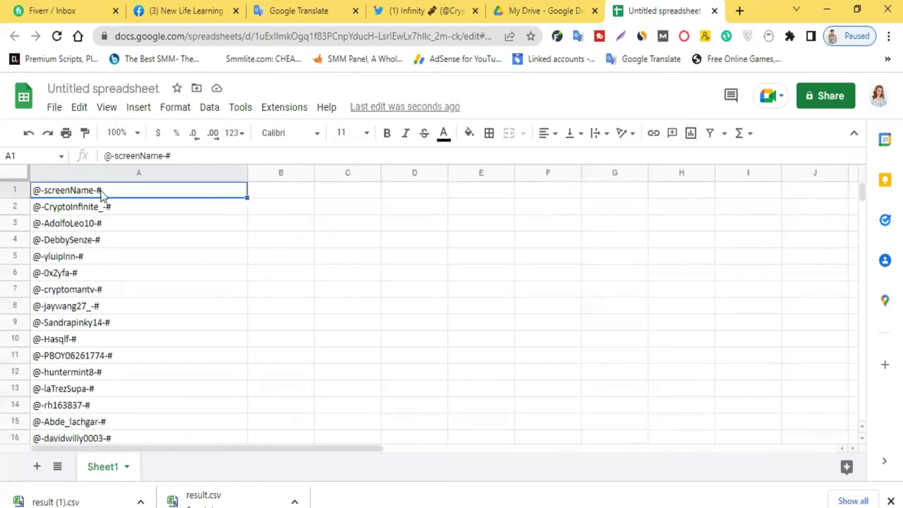
double_click(101, 189)
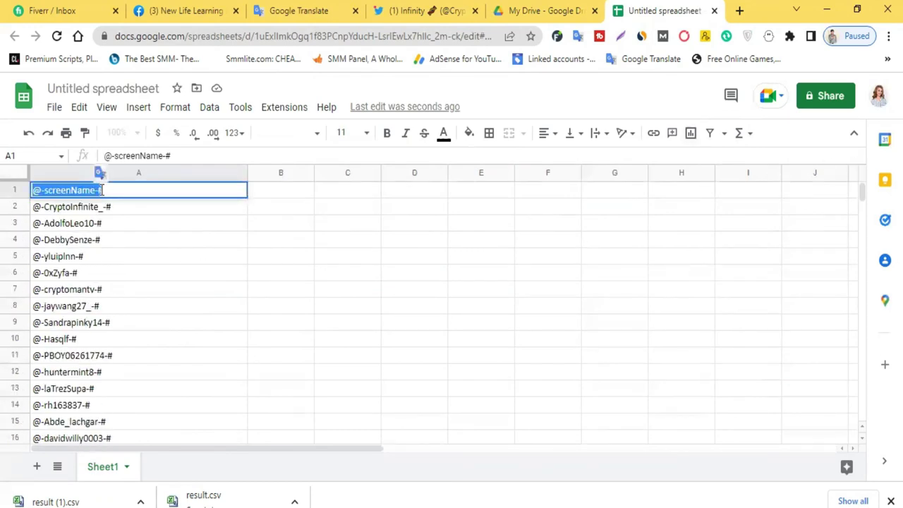
type("USER ")
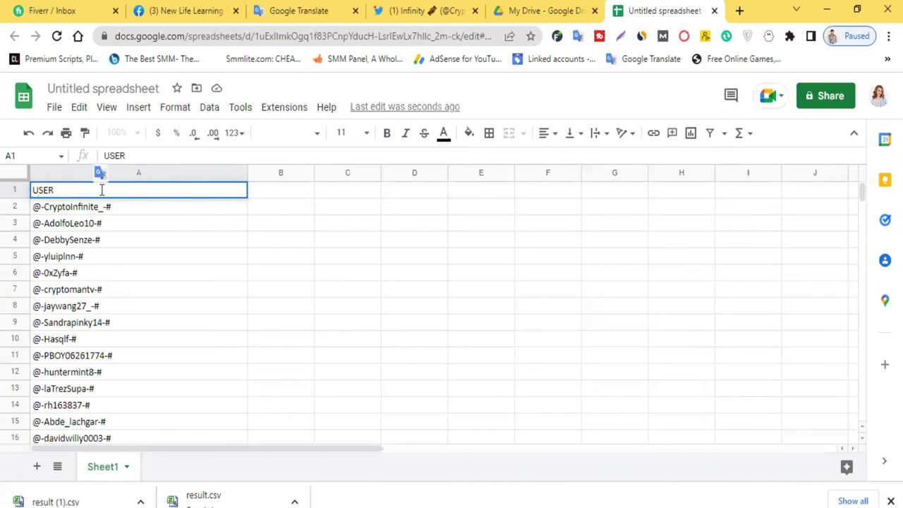
type("name")
left_click(57, 190)
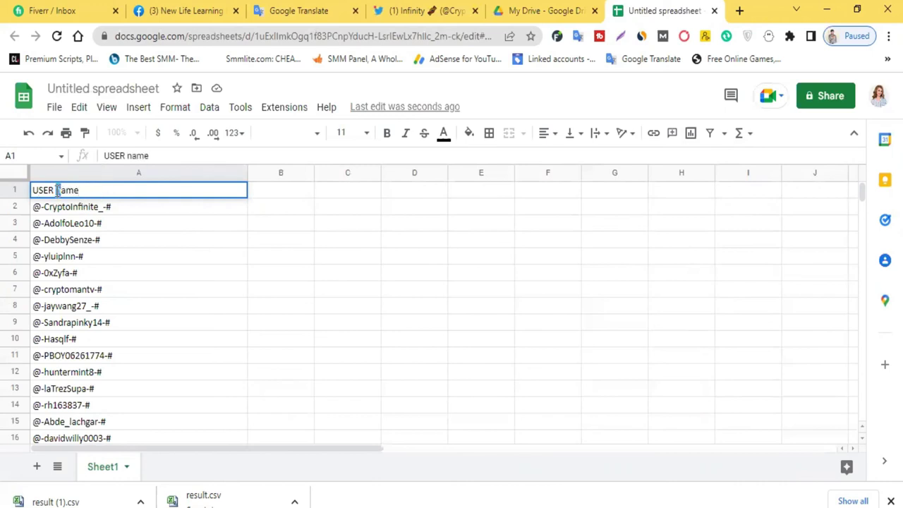
key("Delete")
type("N")
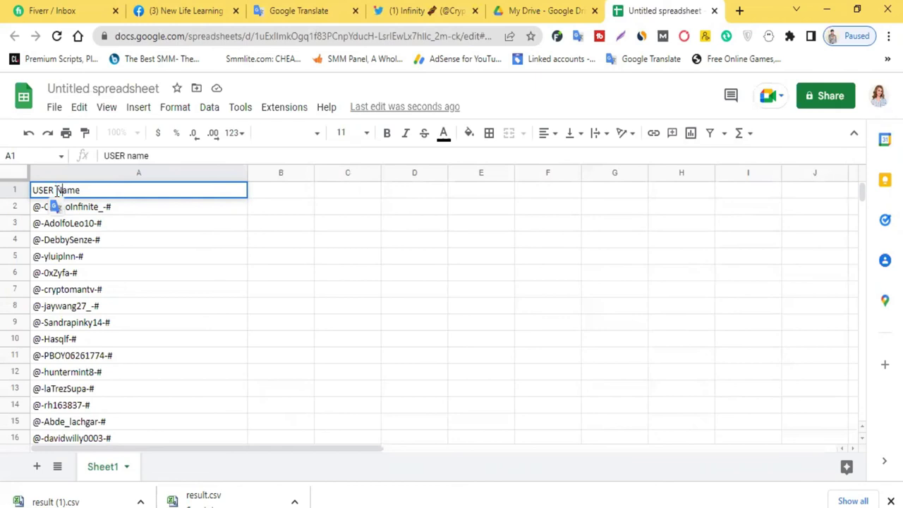
left_click(164, 172)
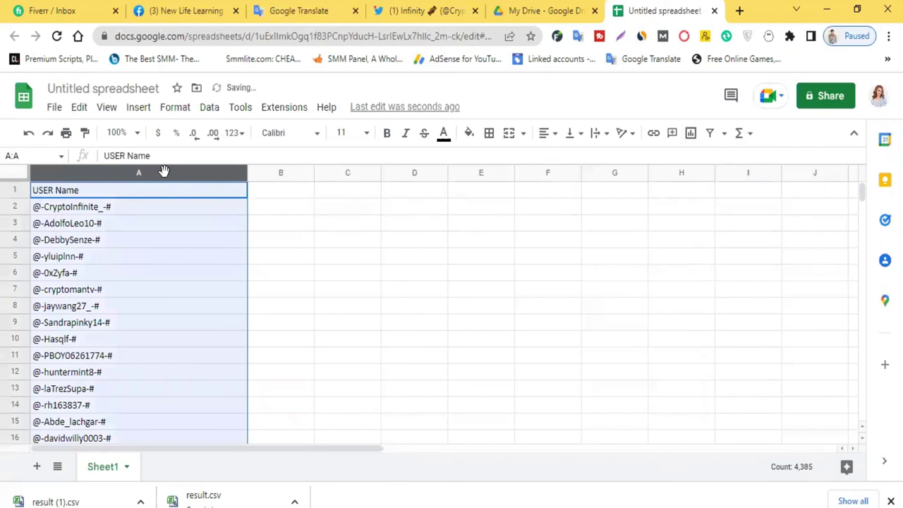
key("ctrl+c")
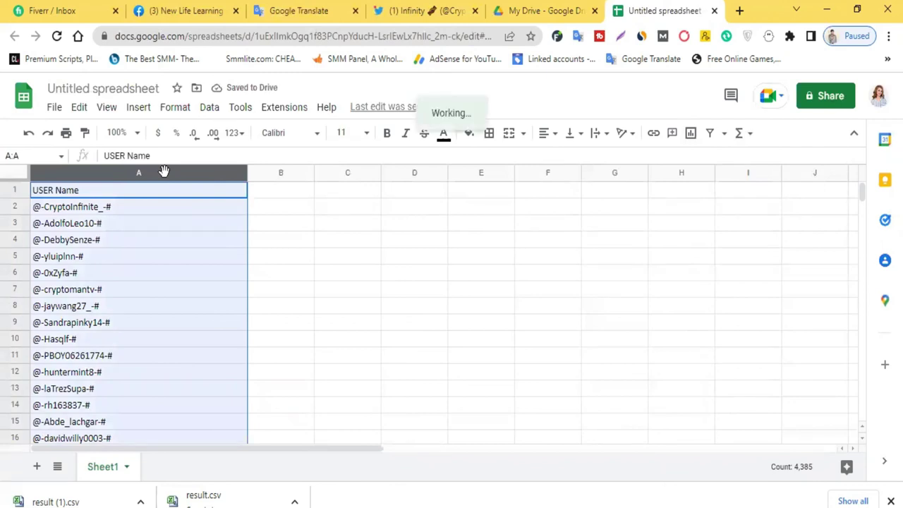
Replace every "-#" in column A with nothing
key("ctrl+h")
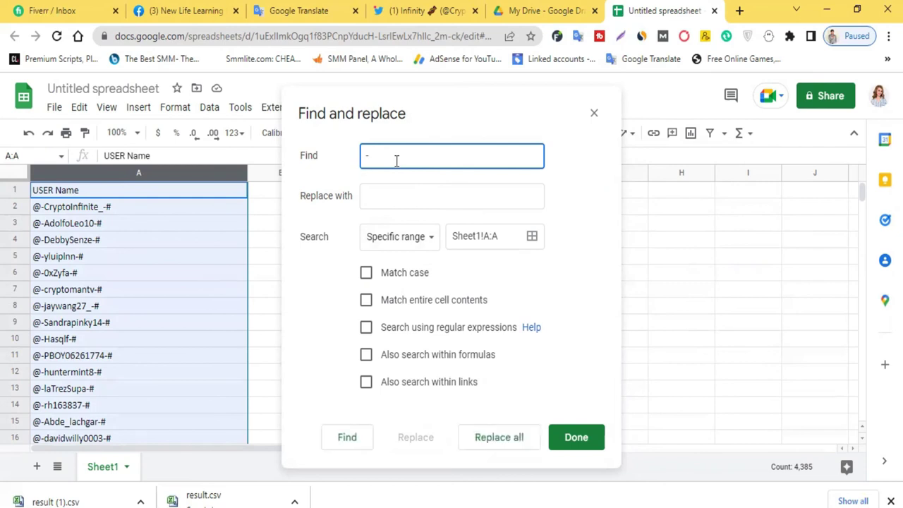
type("#")
left_click(514, 440)
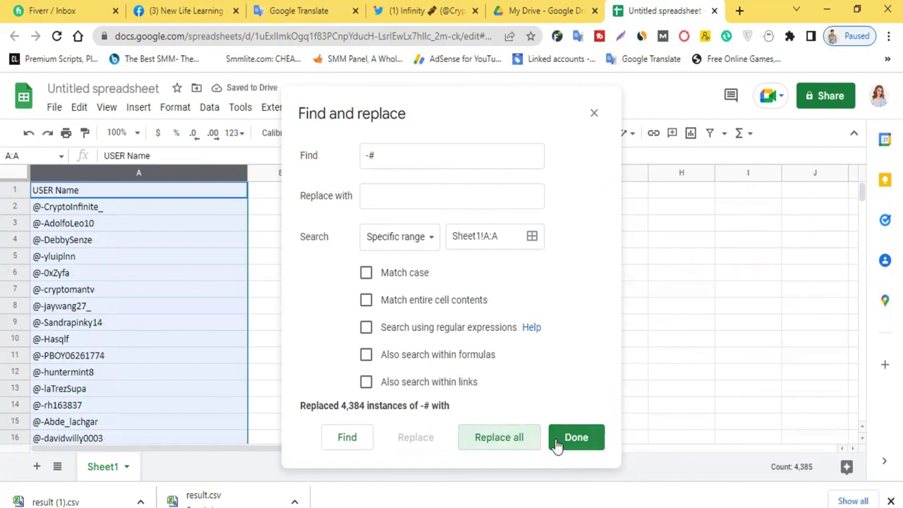
Replace all leftover "-" hyphens with nothing, then close find and replace
left_click(385, 155)
key("BackSpace")
left_click(498, 439)
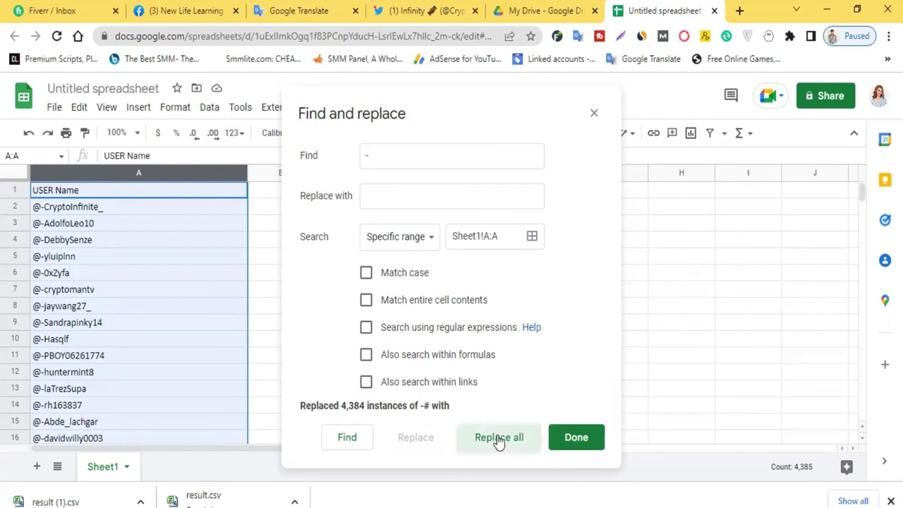
left_click(363, 155)
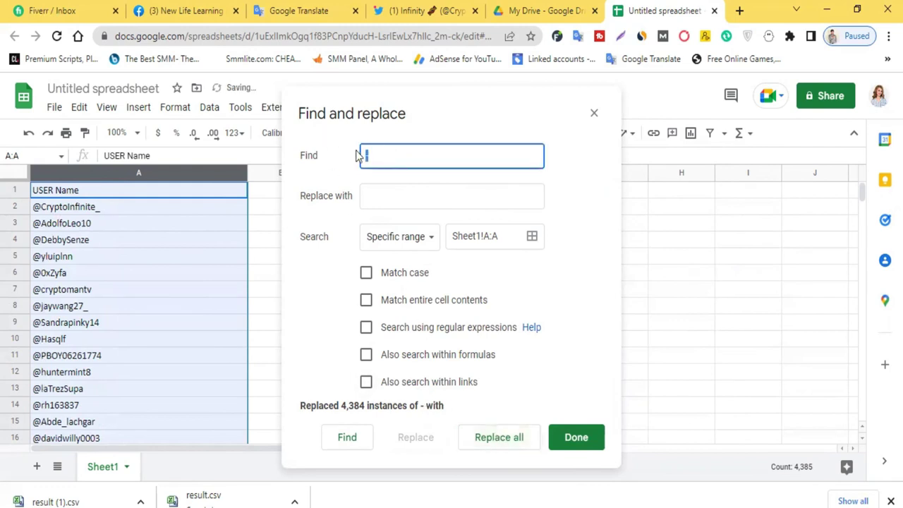
key("BackSpace")
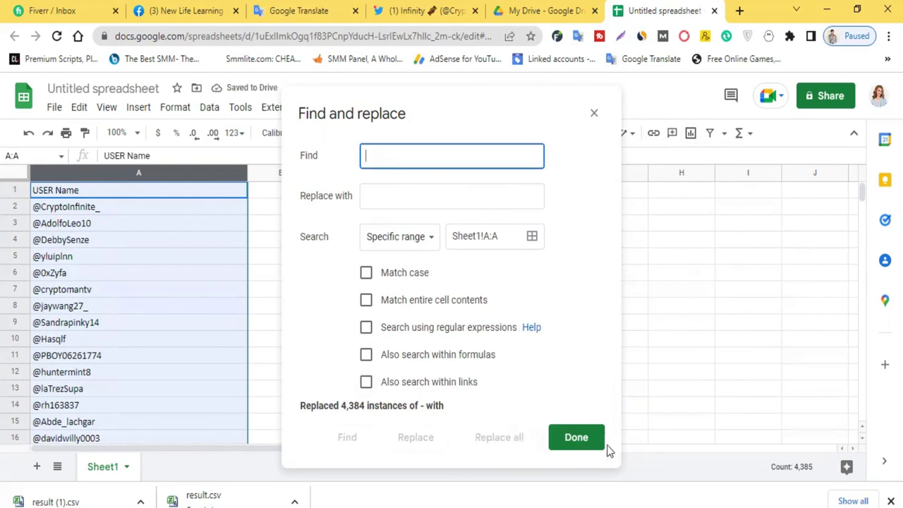
left_click(601, 446)
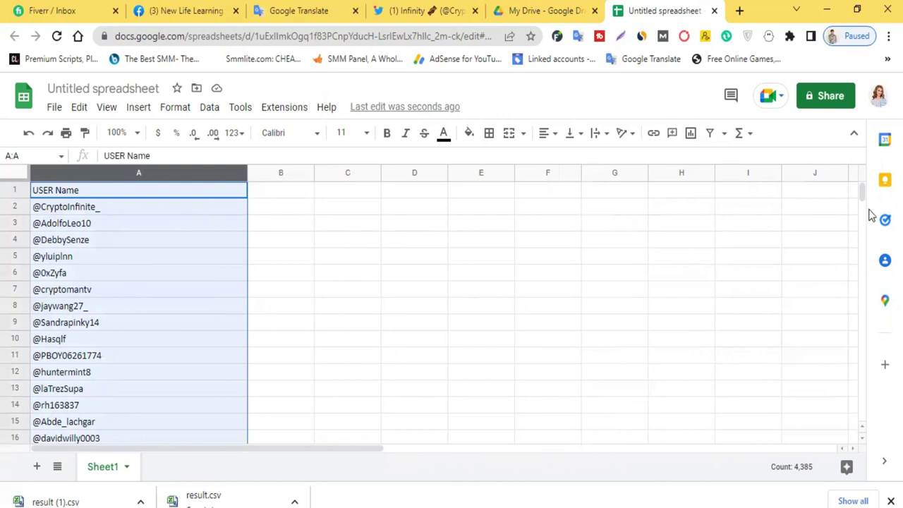
left_click_drag(862, 193, 861, 202)
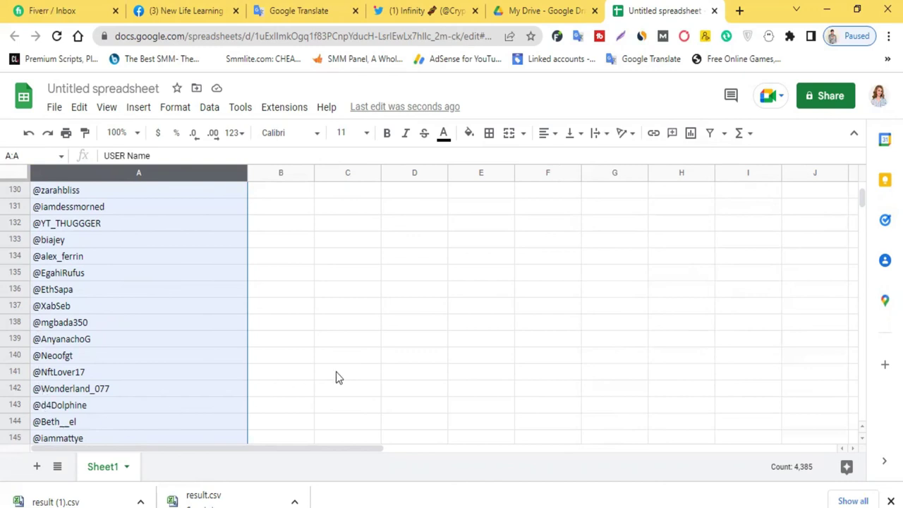
scroll(319, 373, "down", 5)
scroll(319, 373, "down", 6)
scroll(319, 376, "down", 6)
scroll(319, 380, "down", 6)
scroll(319, 381, "down", 6)
scroll(319, 382, "down", 2)
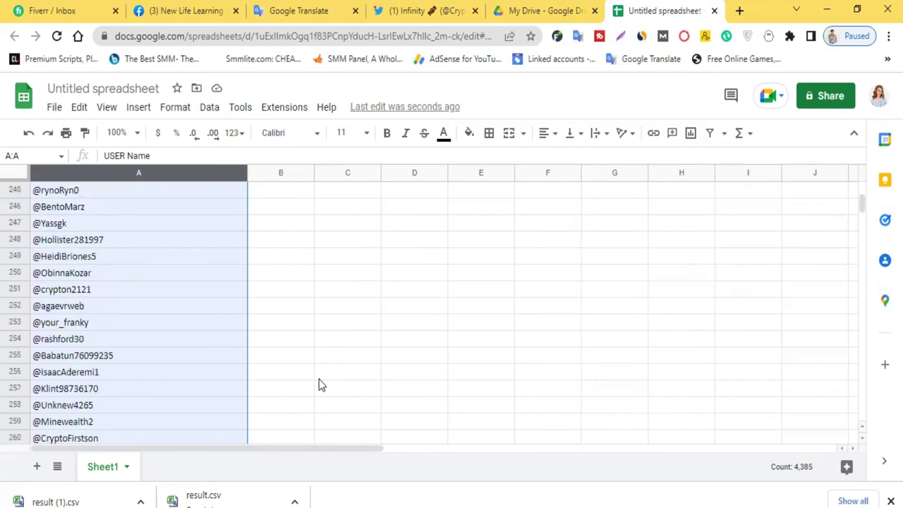
scroll(319, 382, "down", 3)
scroll(43, 338, "down", 4)
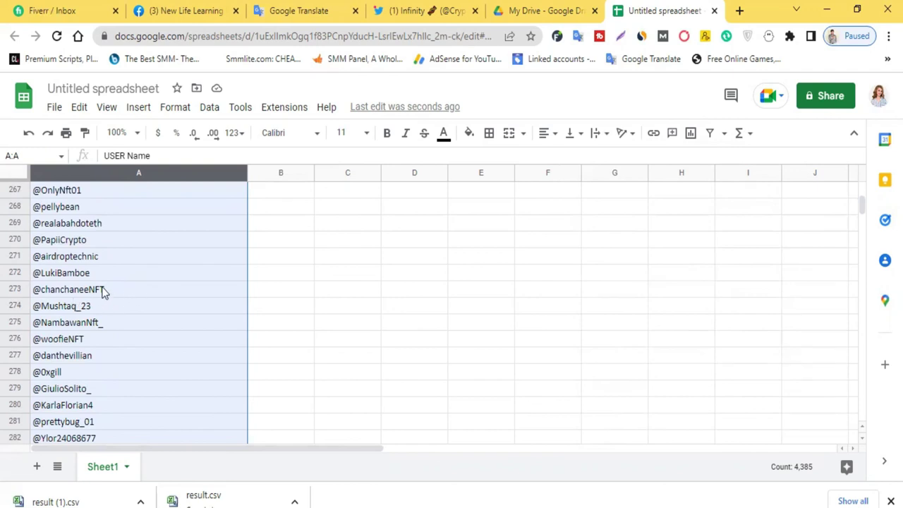
scroll(64, 272, "down", 2)
scroll(65, 272, "down", 3)
scroll(63, 273, "down", 5)
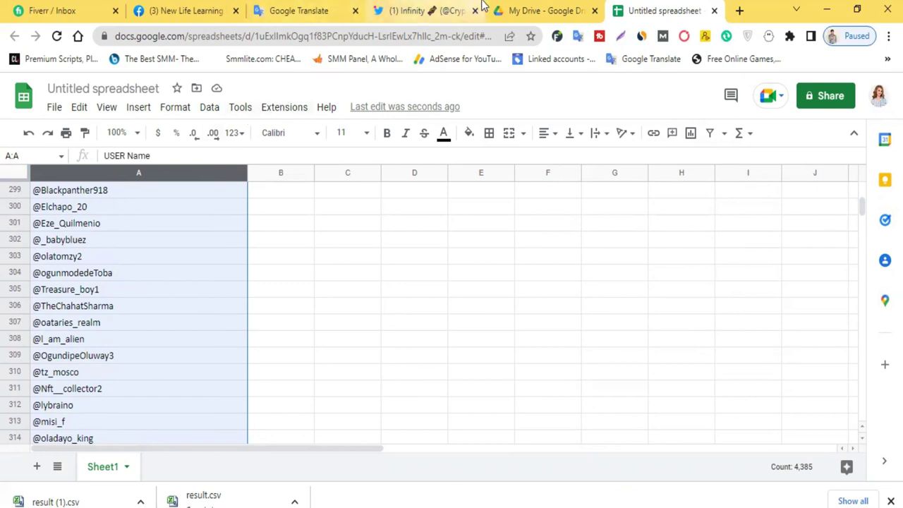
left_click(447, 10)
Close result (1).csv in Excel without saving, declining to keep the clipboard data
left_click(515, 7)
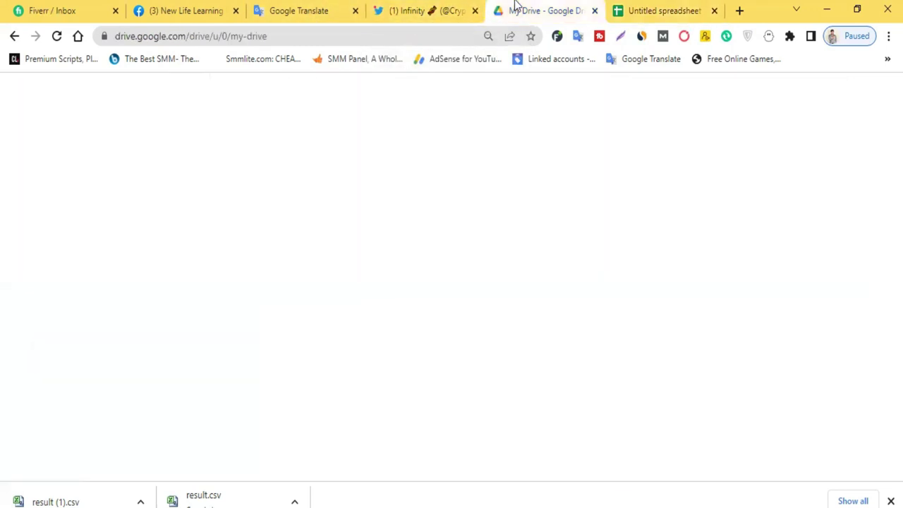
key("alt+Tab")
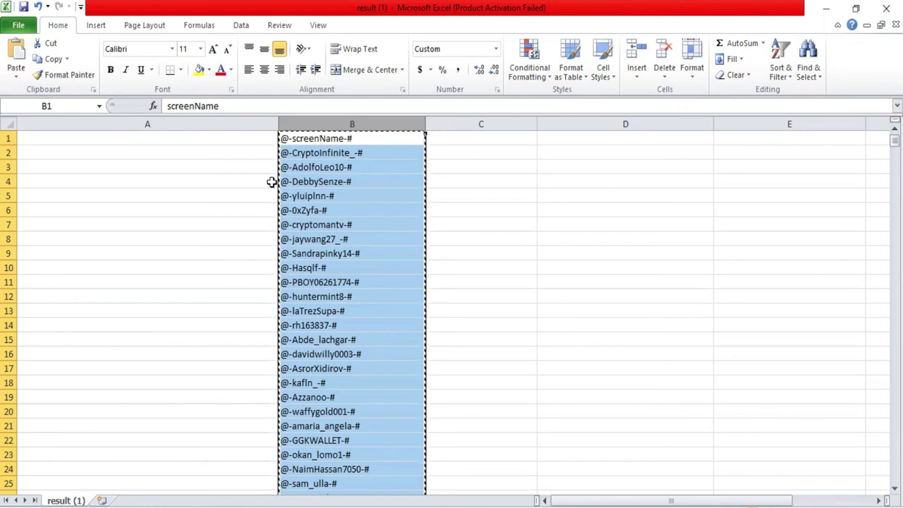
left_click(886, 9)
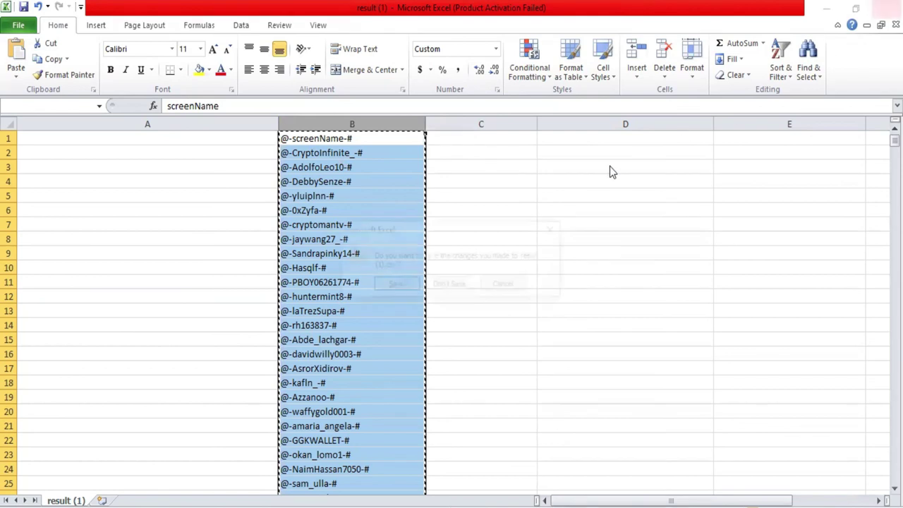
left_click(554, 229)
left_click(886, 8)
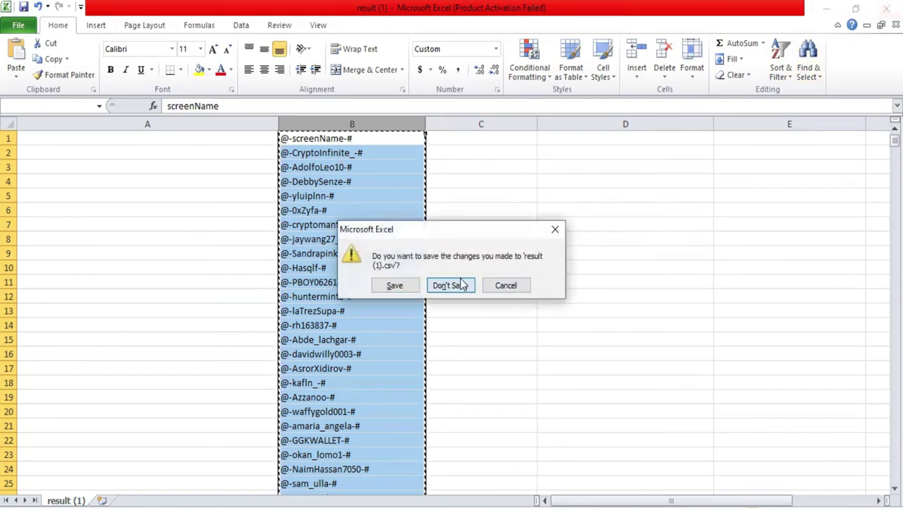
left_click(458, 285)
left_click(453, 311)
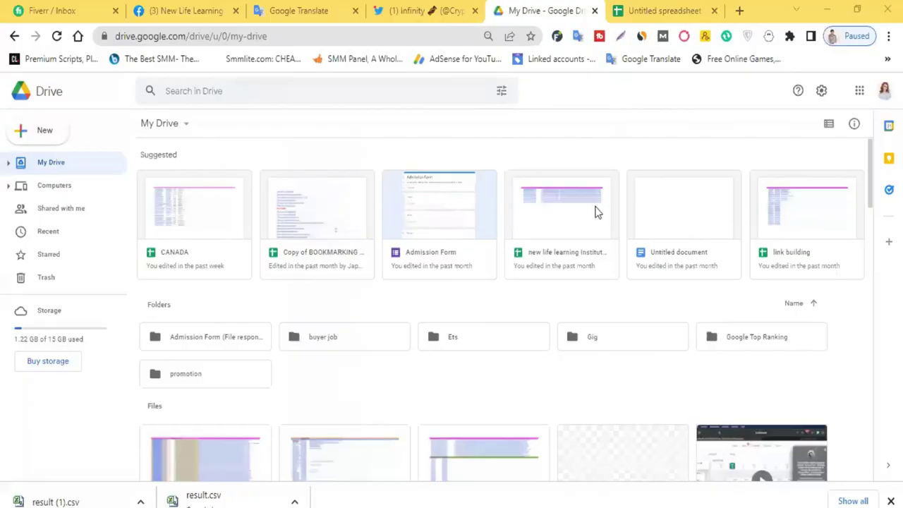
left_click(656, 11)
scroll(116, 282, "up", 1)
scroll(120, 285, "up", 10)
scroll(120, 297, "up", 10)
scroll(121, 297, "up", 10)
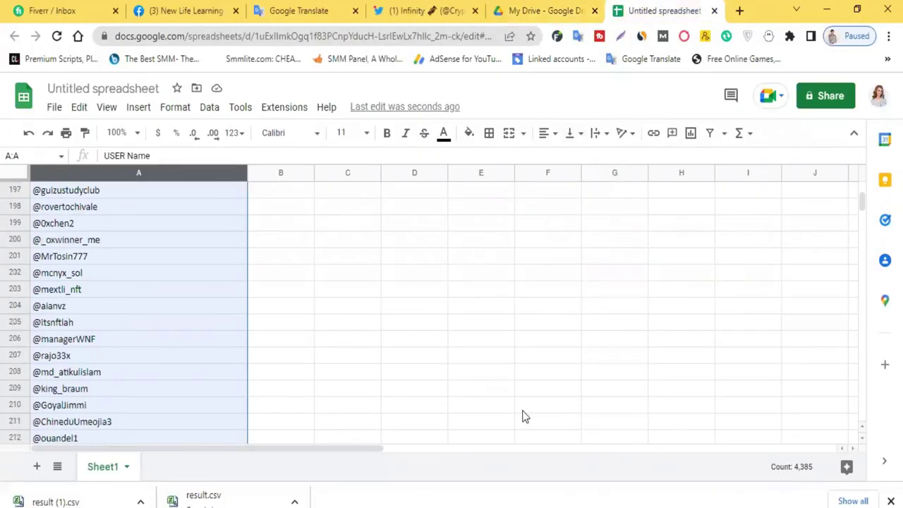
left_click_drag(862, 202, 862, 189)
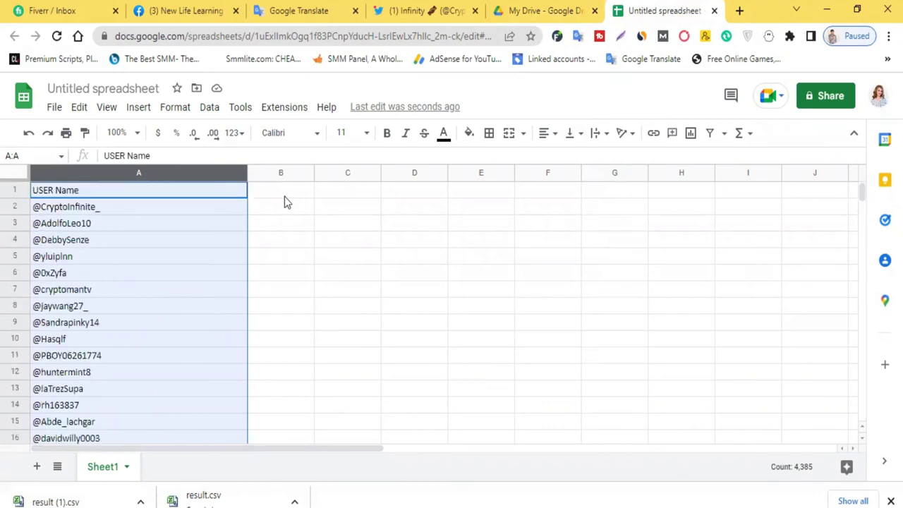
scroll(148, 240, "down", 7)
scroll(150, 240, "down", 8)
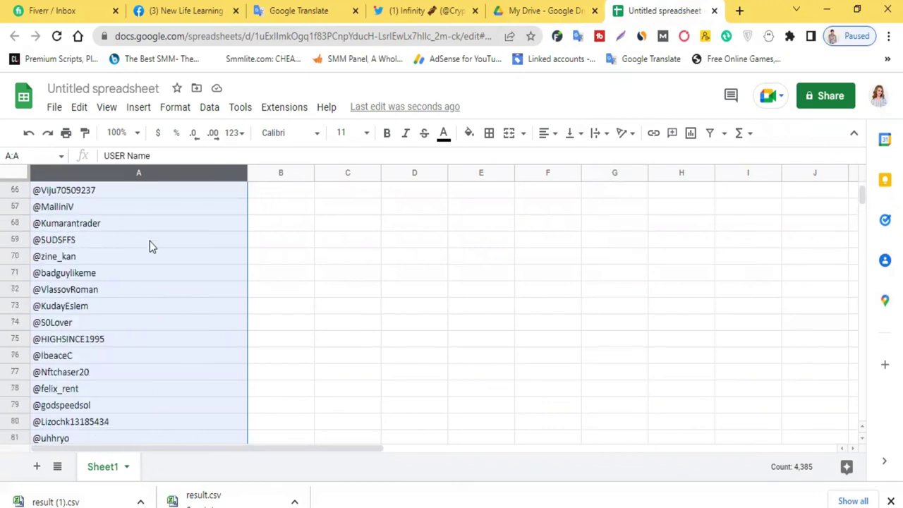
scroll(150, 241, "down", 7)
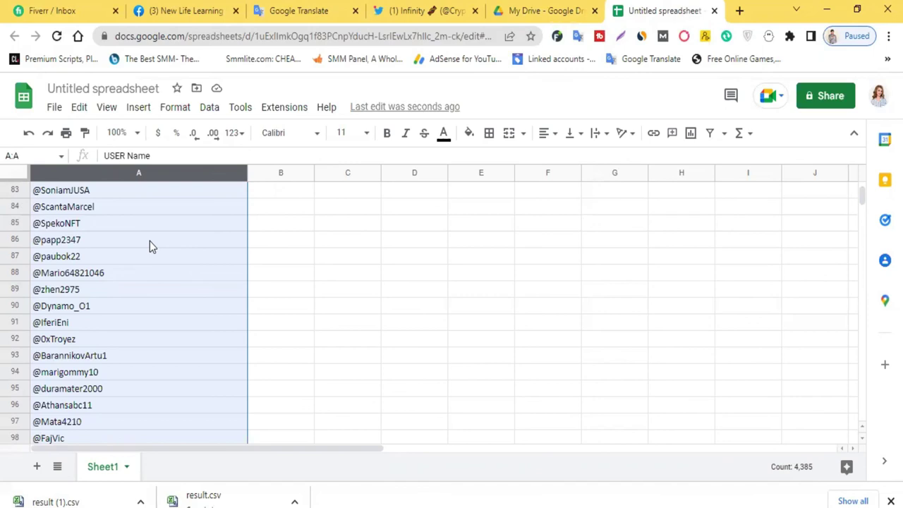
scroll(191, 261, "up", 5)
scroll(240, 258, "up", 9)
scroll(196, 260, "up", 9)
scroll(196, 261, "up", 4)
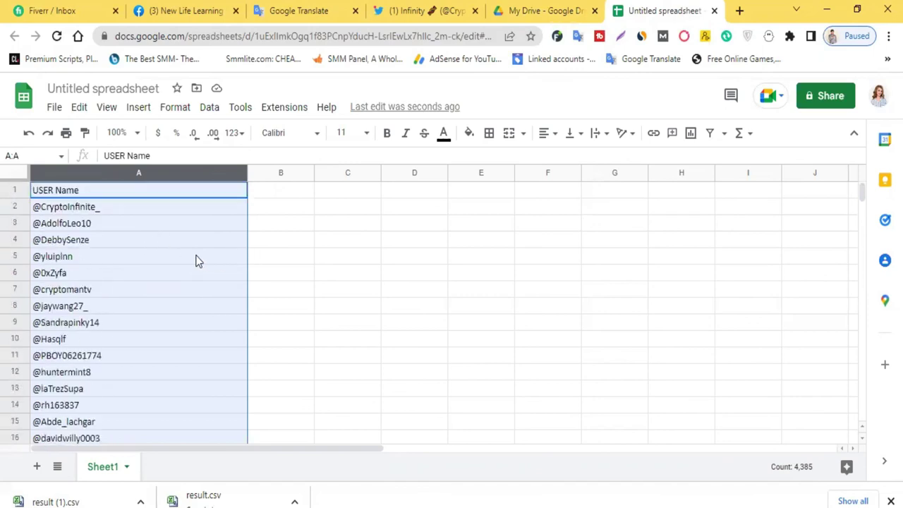
double_click(136, 194)
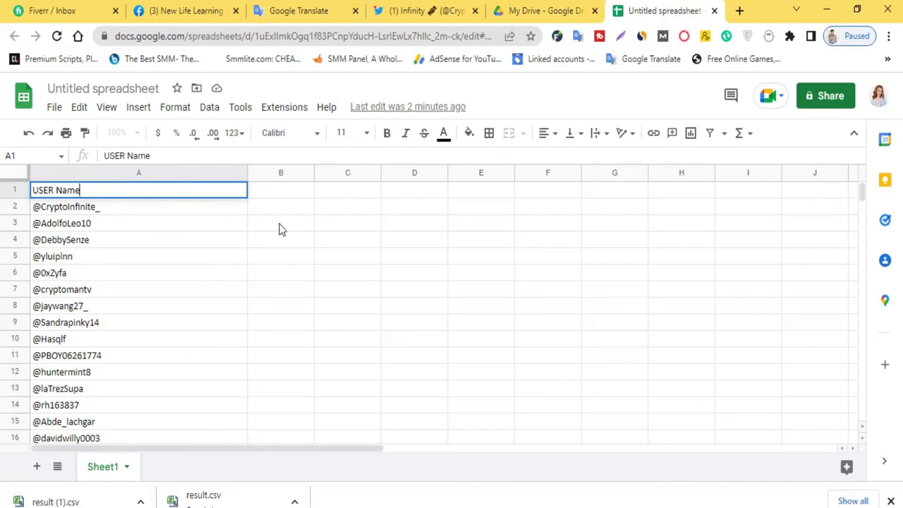
left_click(8, 184)
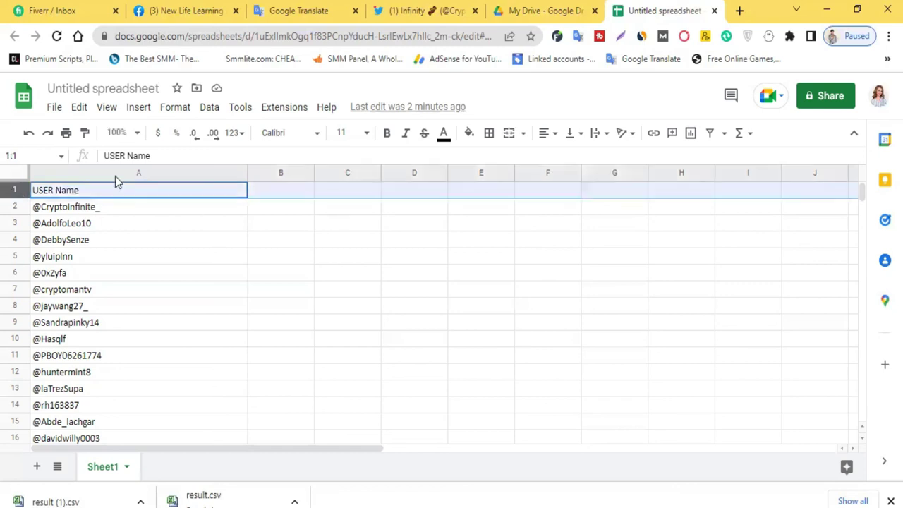